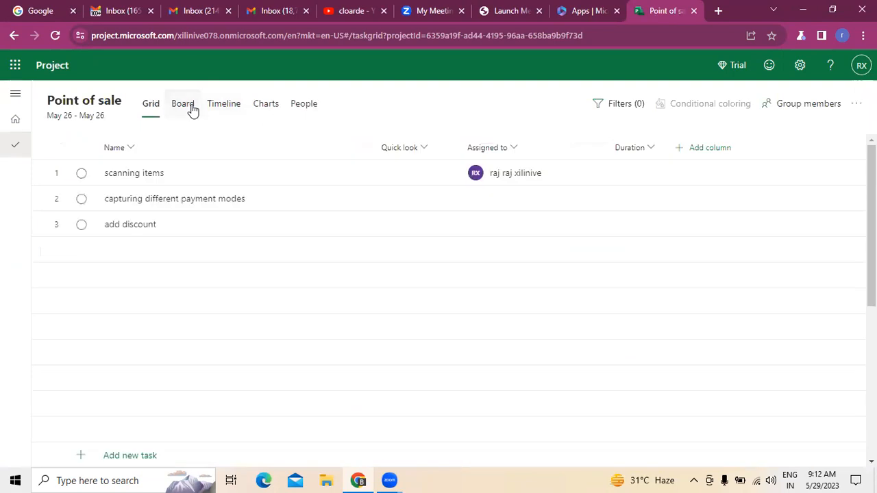
# Review the Point of sale project's tasks by bucket on the board and as a complete list in the grid.
pyautogui.click(192, 110)
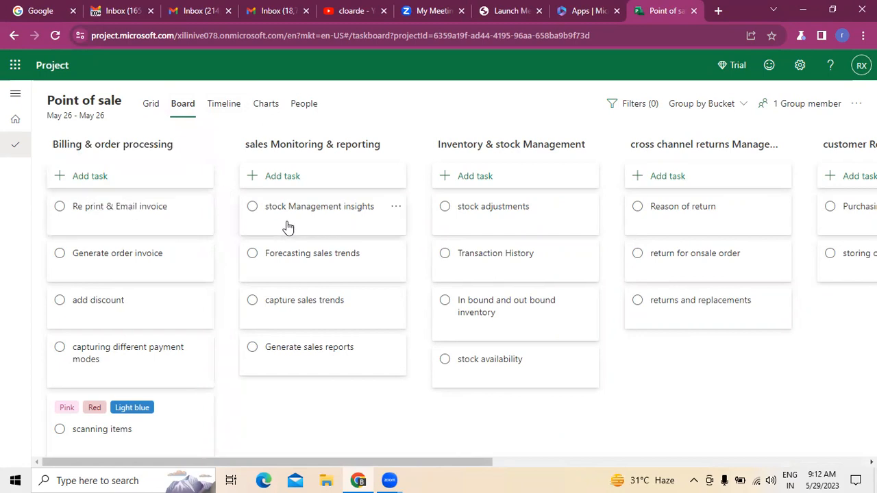
pyautogui.click(149, 111)
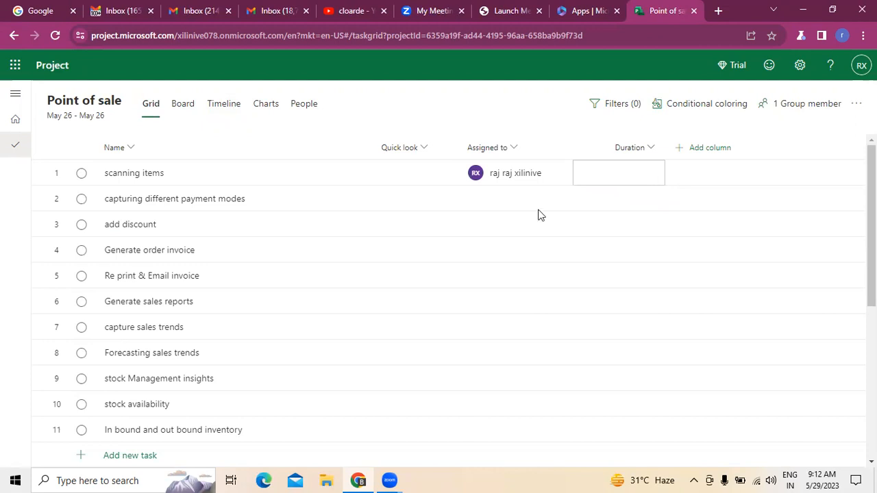
pyautogui.scroll(-5, 194, 416)
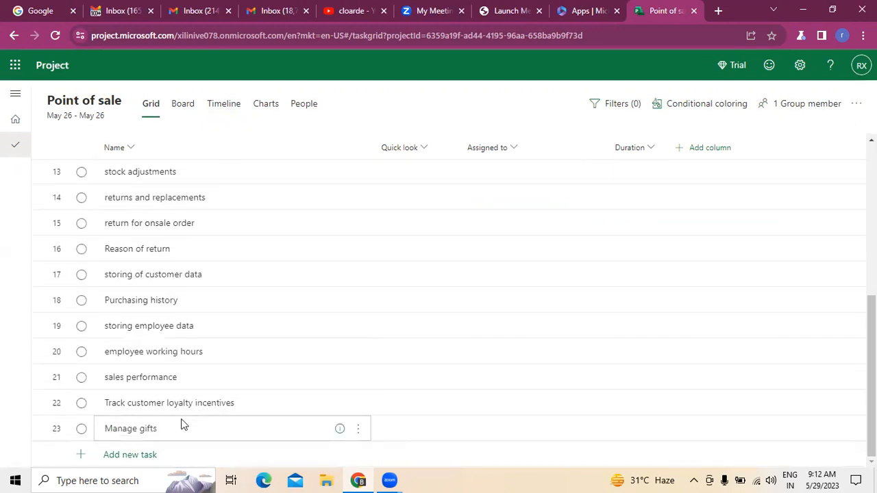
pyautogui.scroll(5, 179, 421)
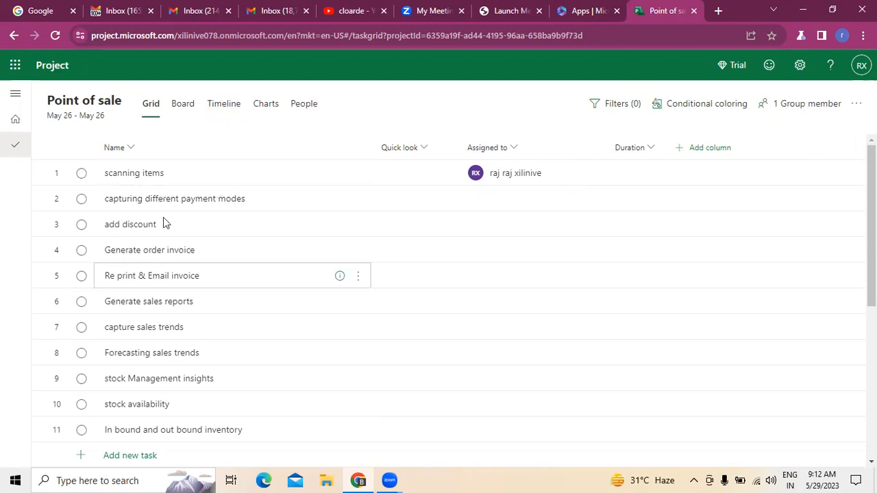
pyautogui.click(152, 179)
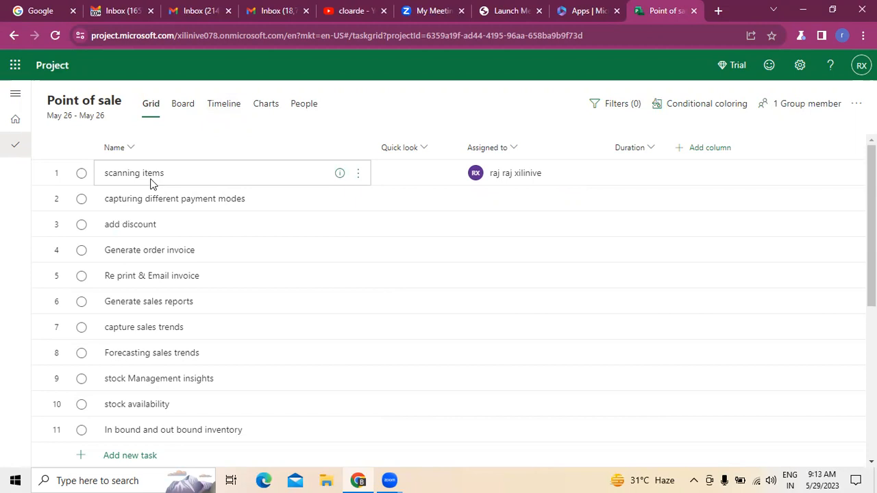
pyautogui.click(158, 201)
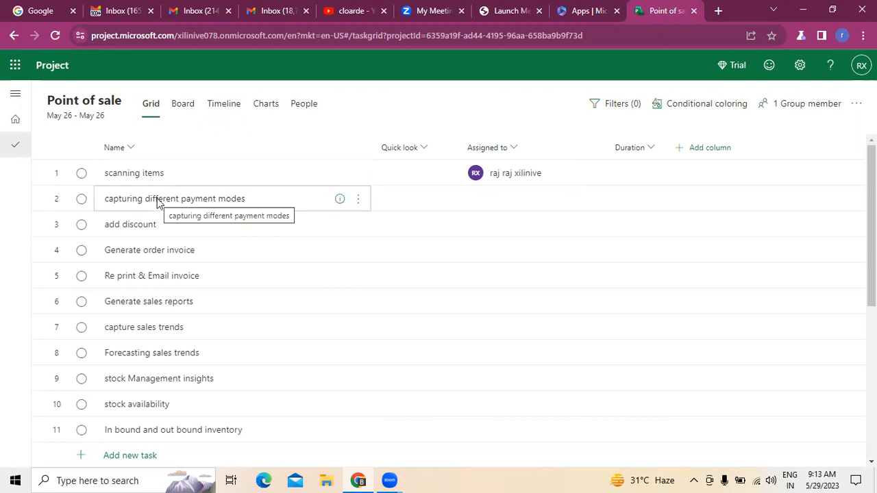
pyautogui.click(153, 225)
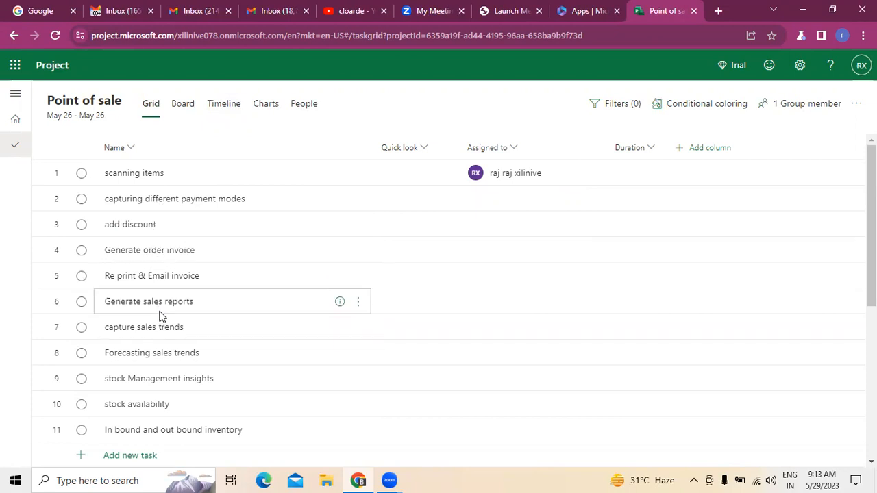
# Mark the scanning items task as complete and reopen it.
pyautogui.click(80, 173)
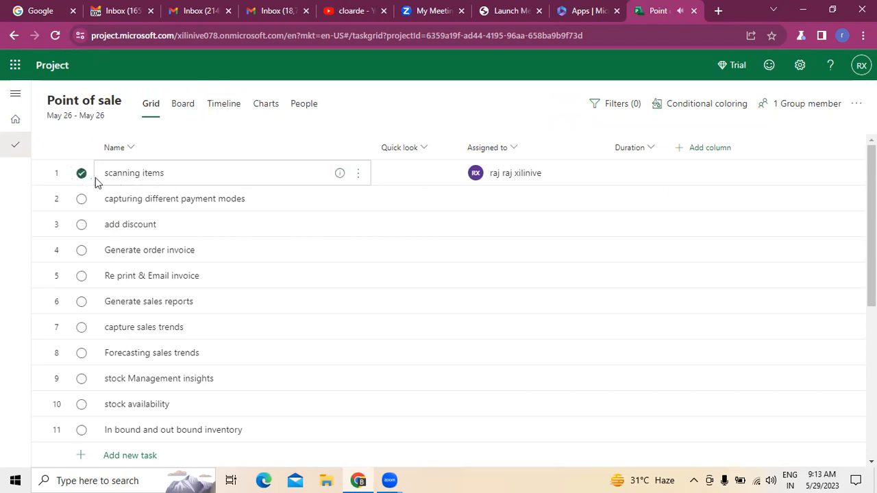
pyautogui.click(82, 177)
# Open the scanning items task's details and set its start date to 05/29/2023 and finish date to 06/01/2023.
pyautogui.click(358, 175)
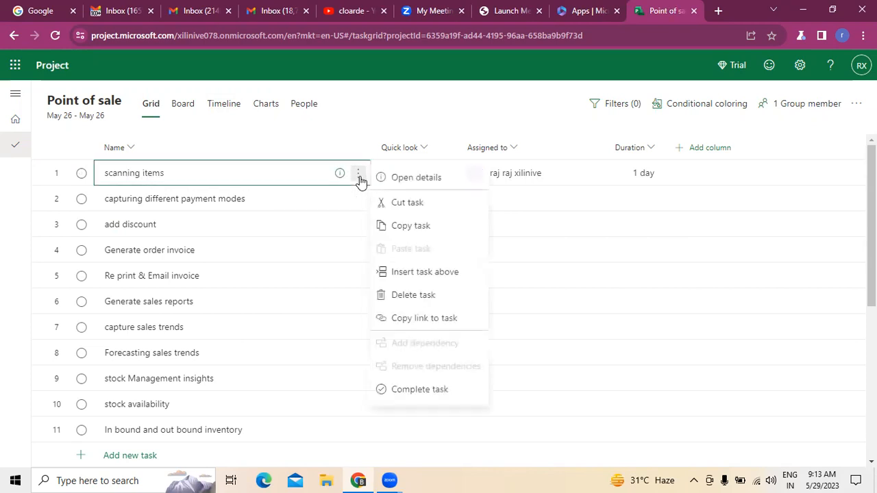
pyautogui.click(405, 184)
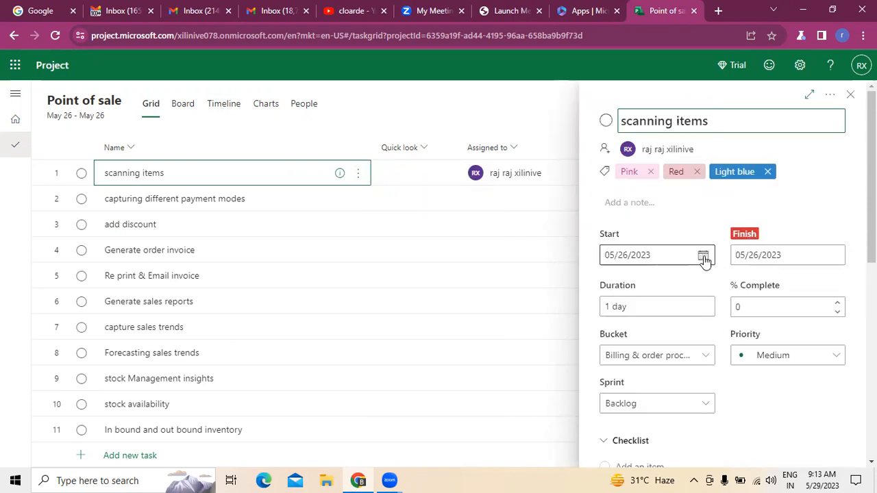
pyautogui.click(703, 259)
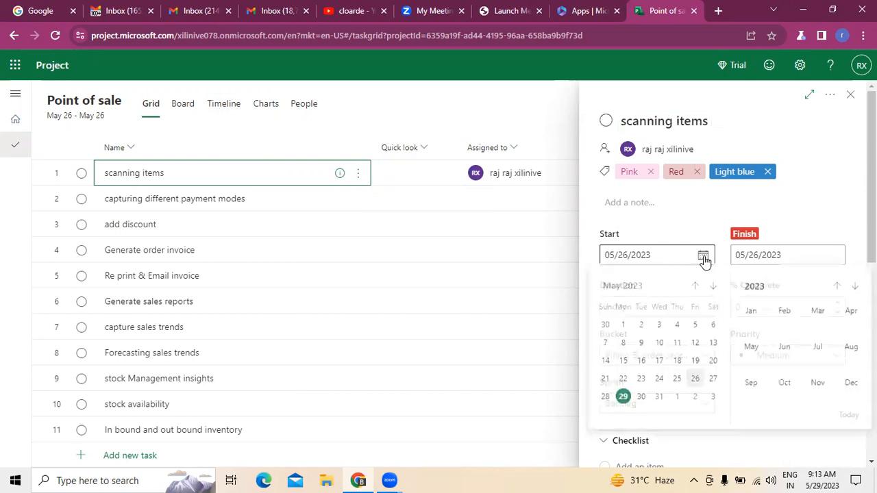
pyautogui.click(624, 401)
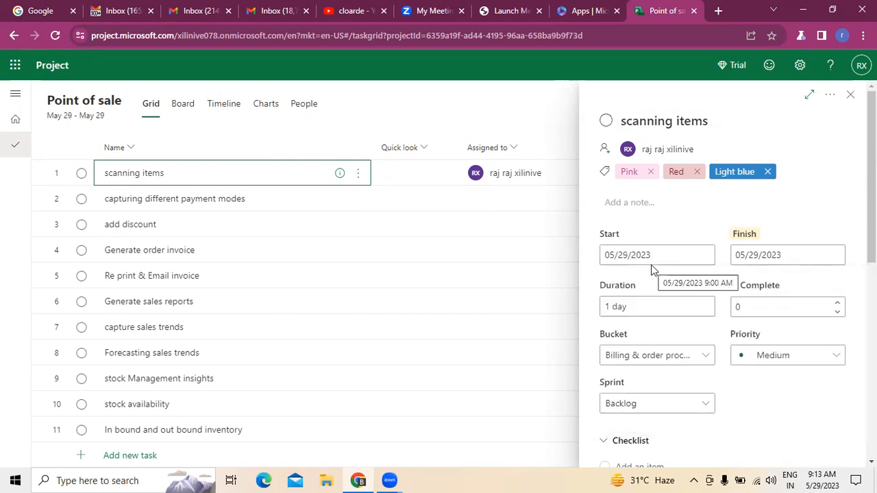
pyautogui.click(834, 259)
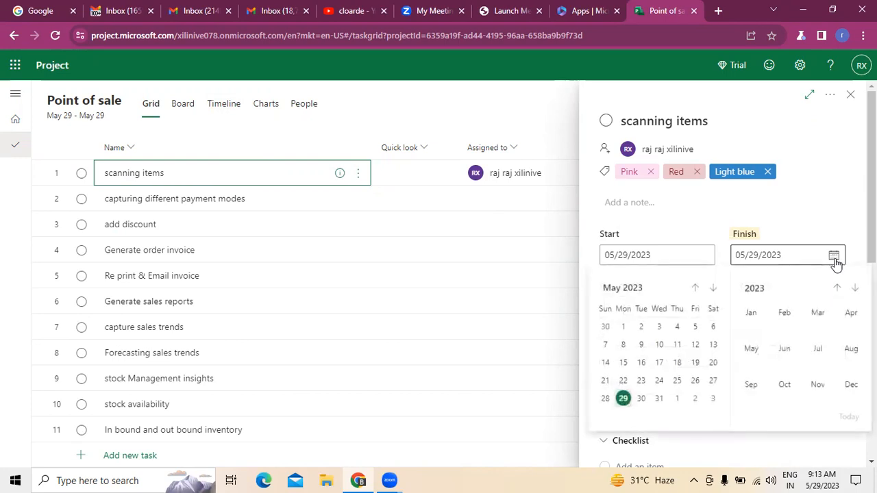
pyautogui.click(713, 291)
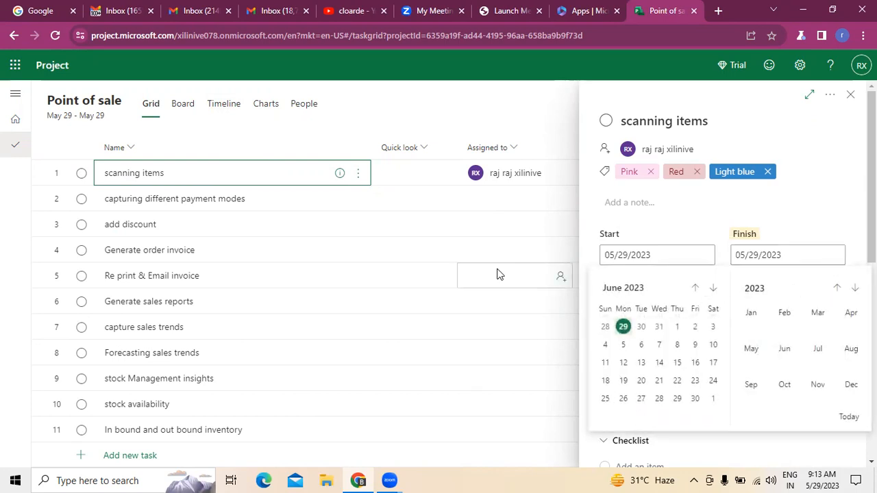
pyautogui.click(676, 327)
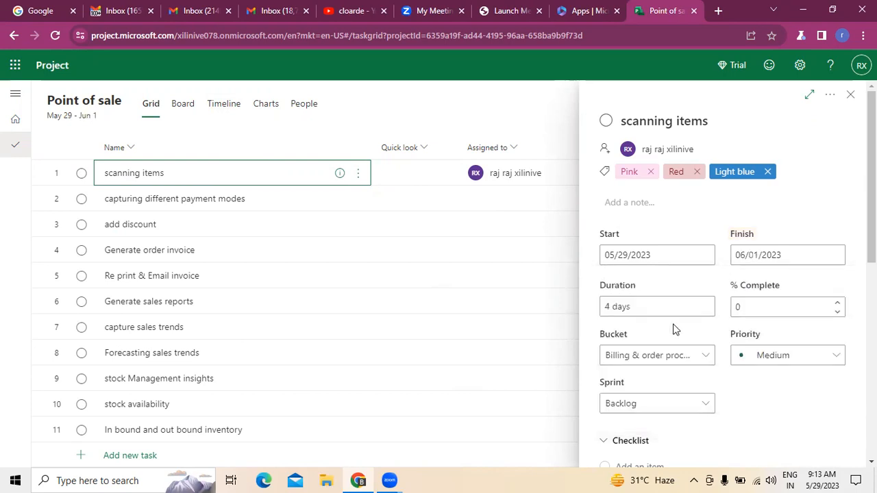
# Add the note "here we scan the items using bar code at the time of billing" to the scanning items task.
pyautogui.scroll(-3, 675, 330)
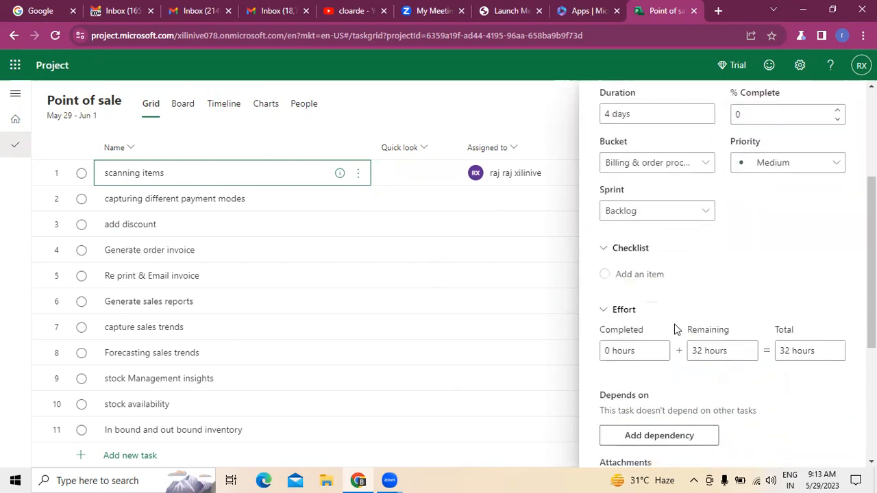
pyautogui.scroll(3, 674, 330)
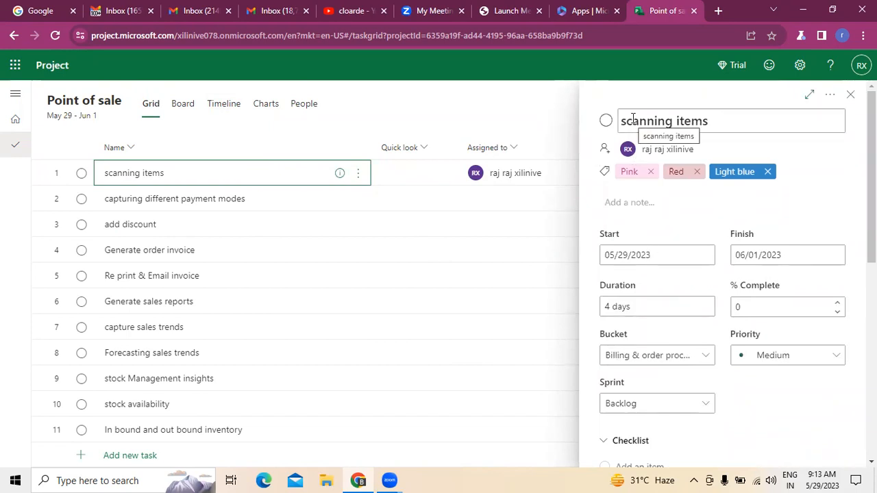
pyautogui.click(635, 202)
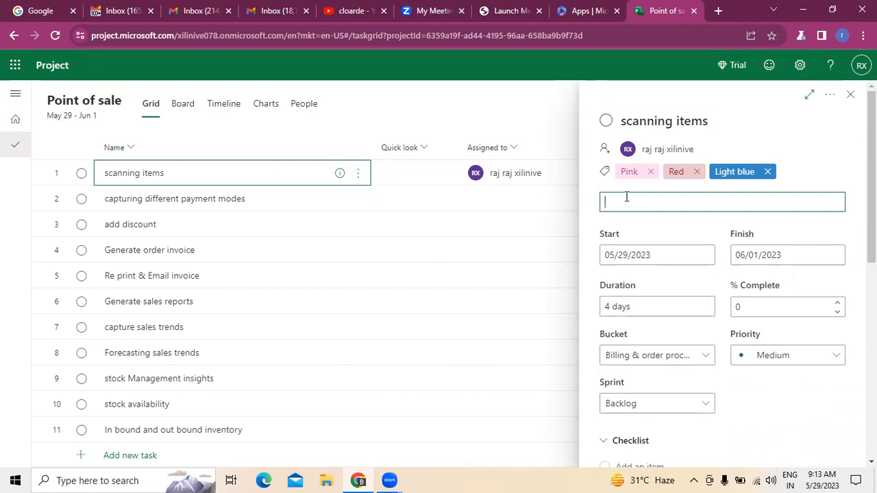
pyautogui.write('here we scan the items using bar c')
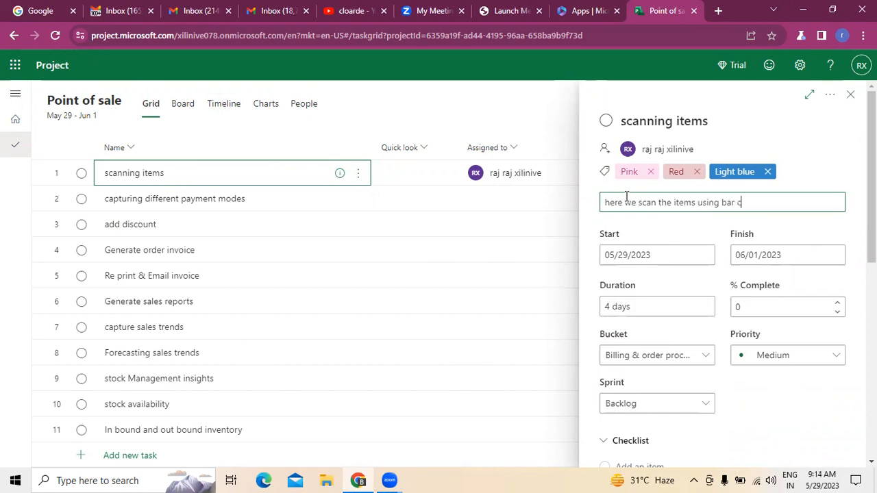
pyautogui.write('ode at the tie')
pyautogui.press('BackSpace')
pyautogui.write('me of billing')
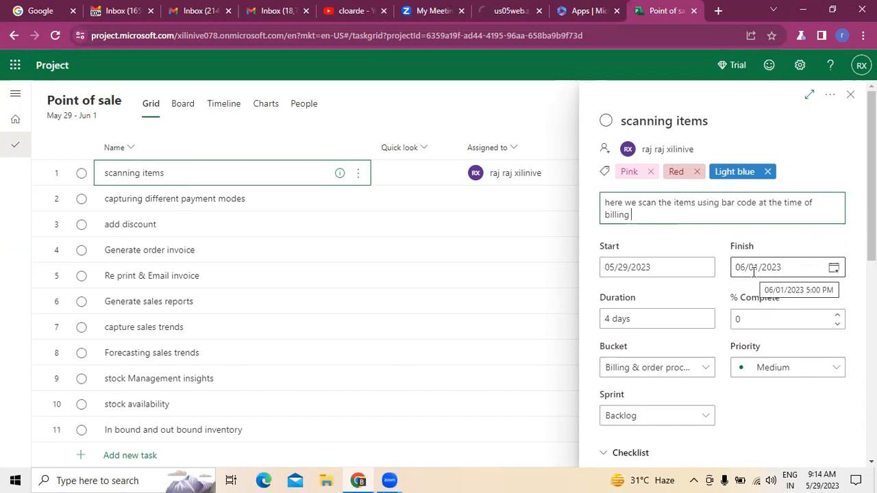
# Choose Backlog as the sprint for the scanning items task.
pyautogui.scroll(-2, 638, 326)
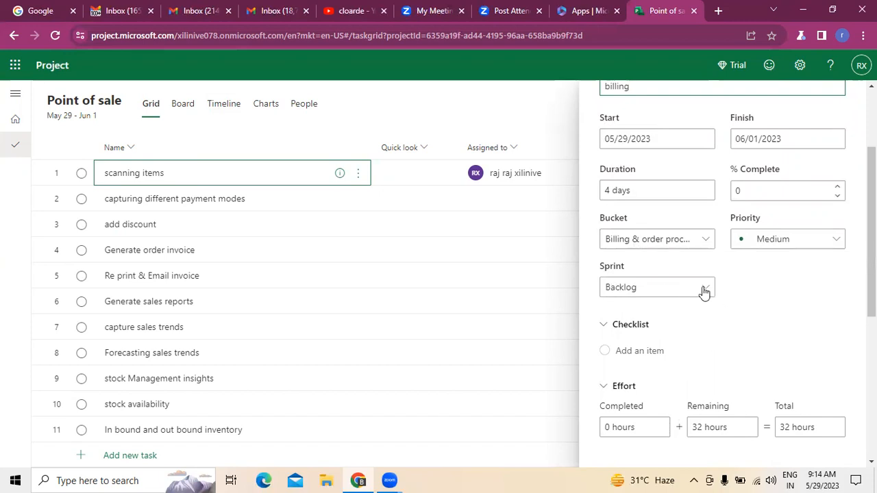
pyautogui.click(657, 294)
pyautogui.click(642, 314)
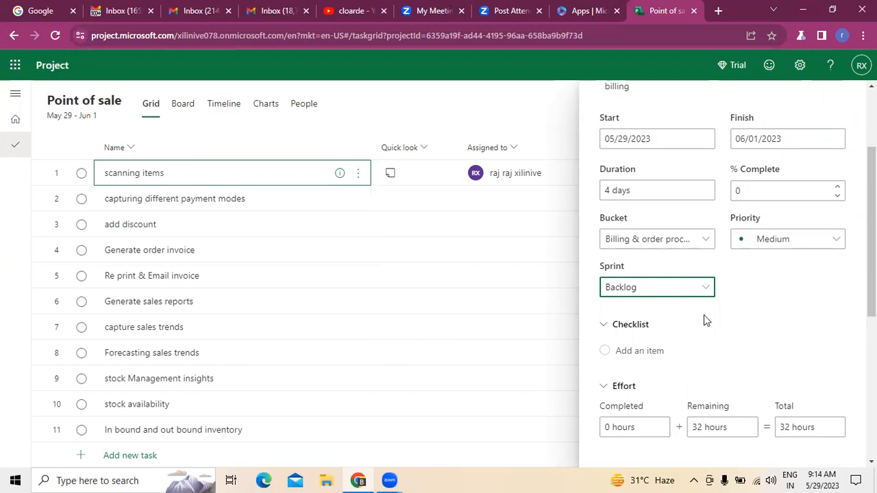
# Examine the effort, dependency and attachment sections of the scanning items task and look through the whole task list for related tasks.
pyautogui.scroll(-1, 704, 317)
pyautogui.scroll(-4, 731, 419)
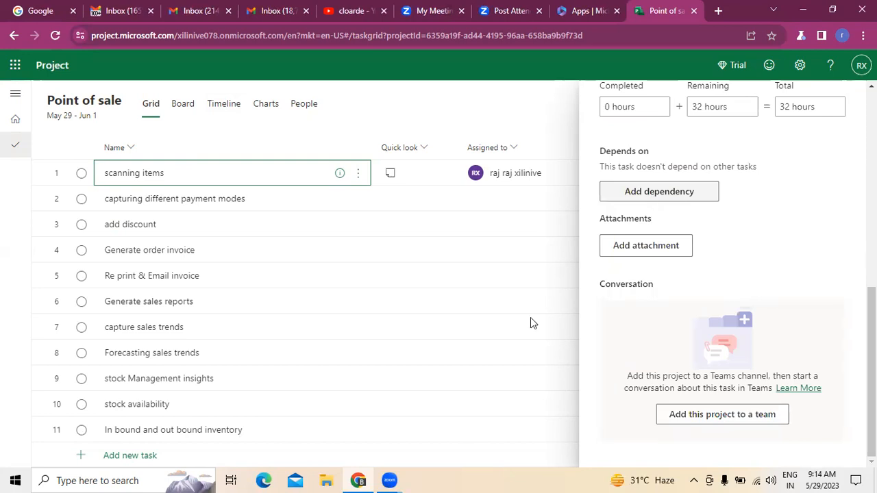
pyautogui.scroll(-3, 247, 291)
pyautogui.scroll(-2, 247, 291)
pyautogui.scroll(5, 247, 290)
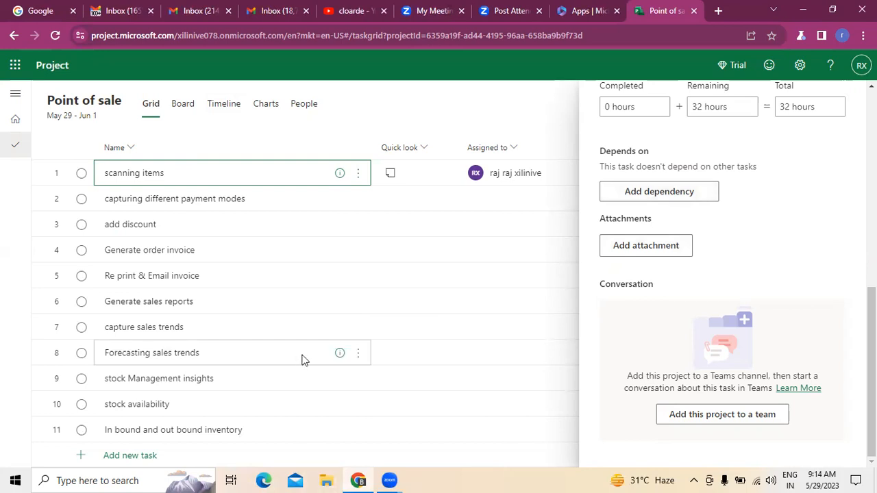
pyautogui.scroll(-2, 258, 339)
pyautogui.scroll(-3, 263, 372)
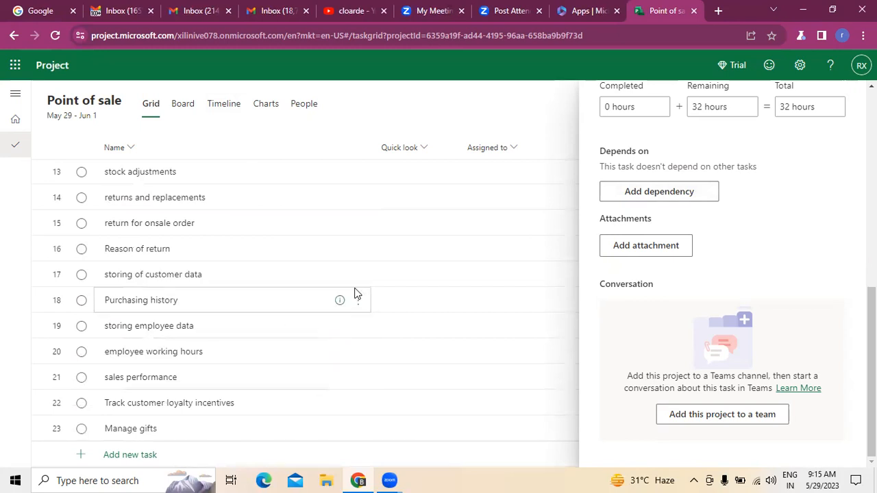
pyautogui.scroll(2, 355, 293)
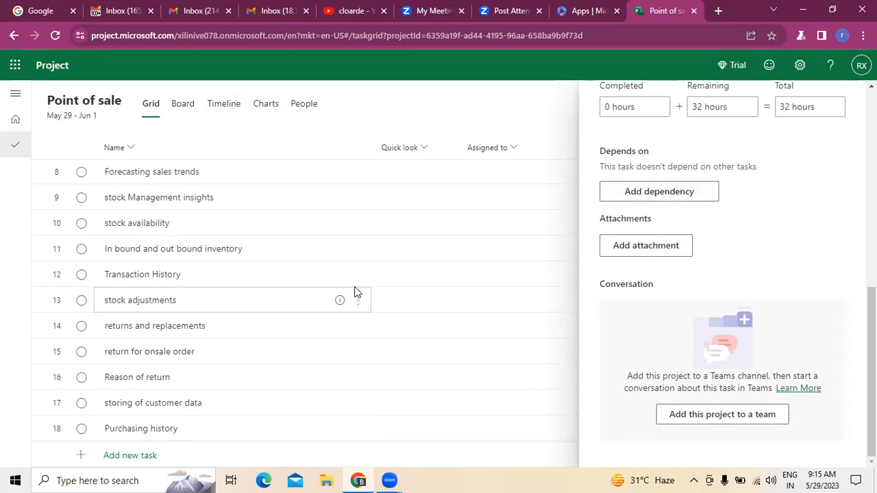
pyautogui.scroll(3, 355, 293)
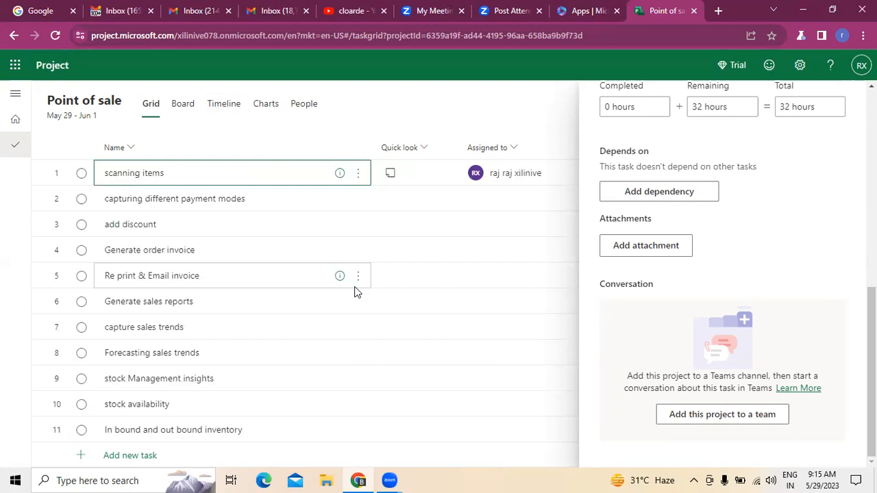
pyautogui.scroll(-3, 355, 293)
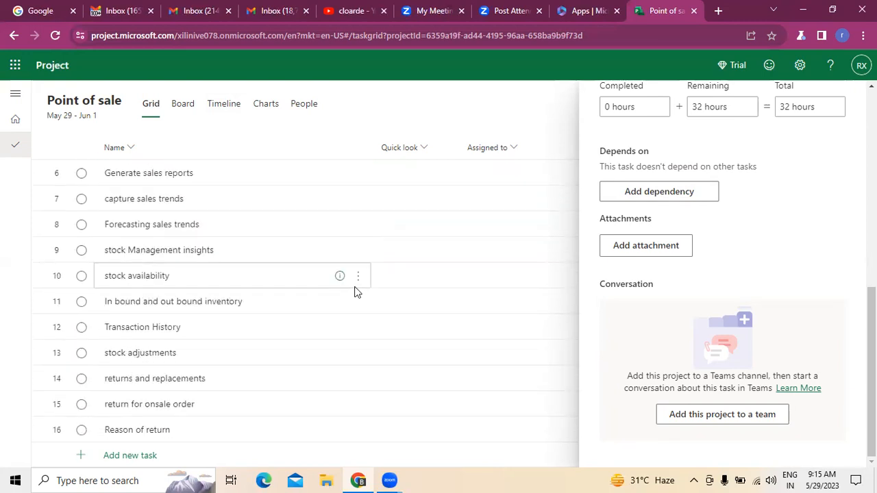
pyautogui.scroll(-2, 355, 292)
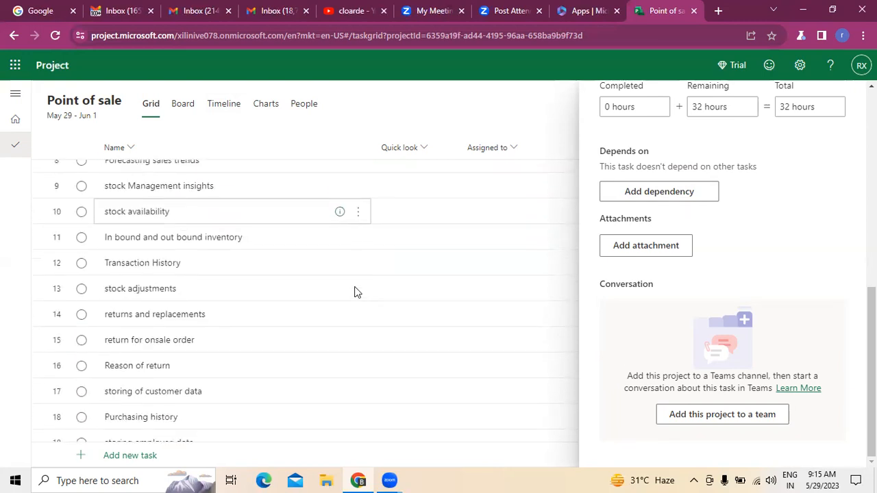
pyautogui.scroll(-3, 336, 308)
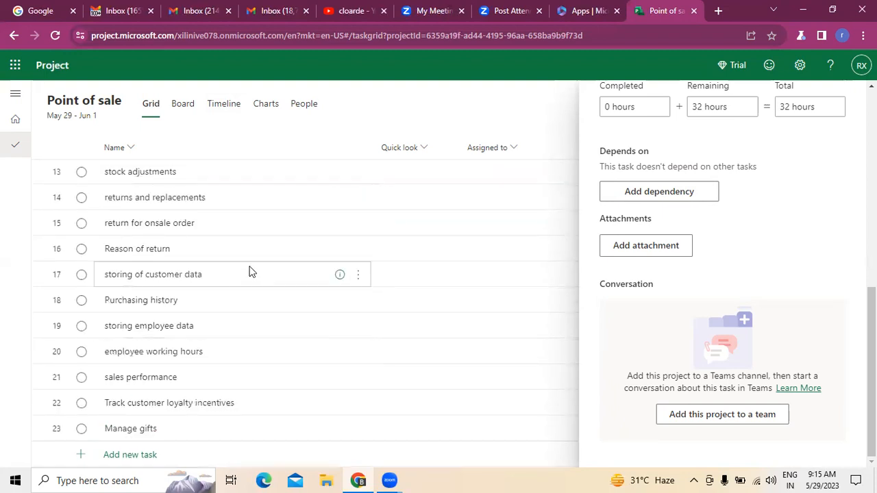
pyautogui.scroll(8, 250, 272)
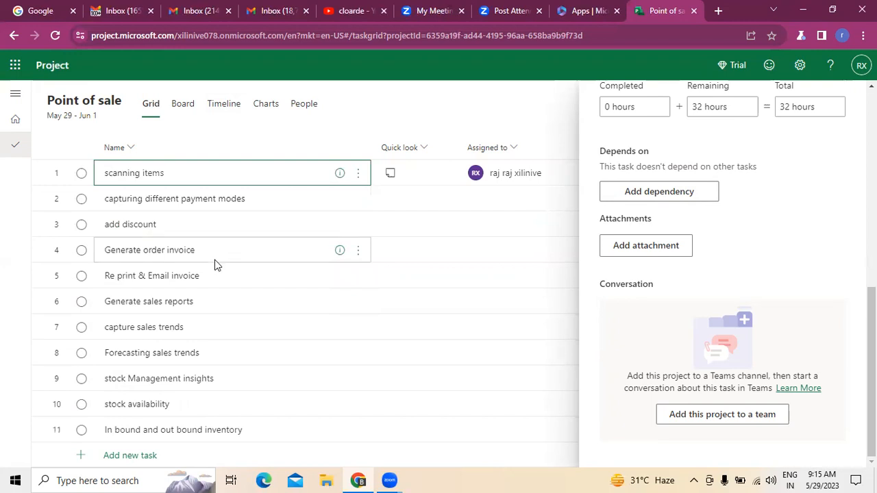
pyautogui.scroll(-2, 215, 260)
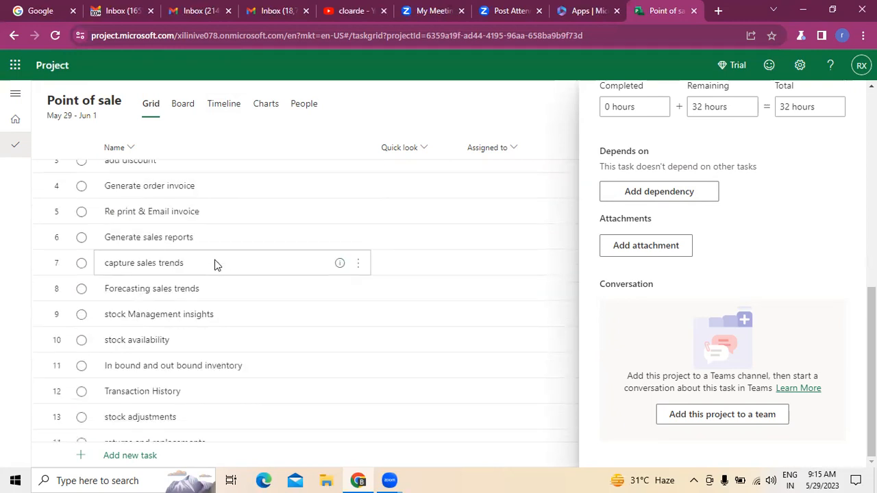
pyautogui.scroll(-1, 215, 259)
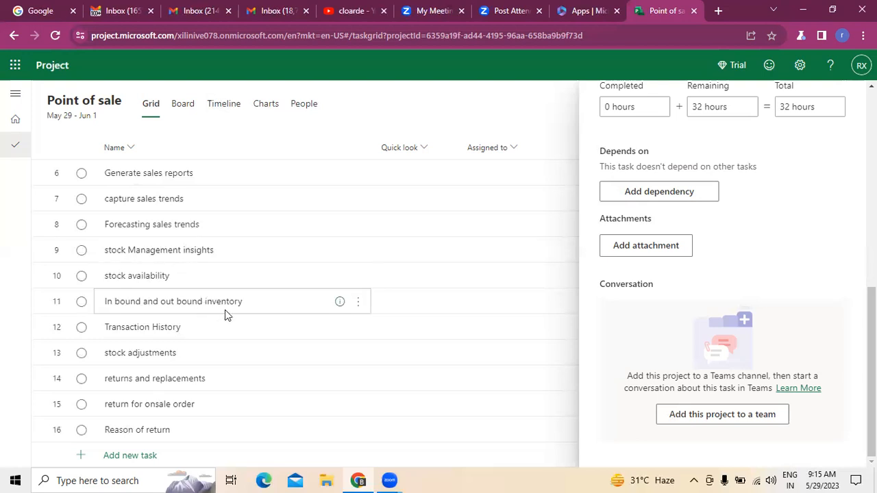
pyautogui.scroll(-2, 224, 310)
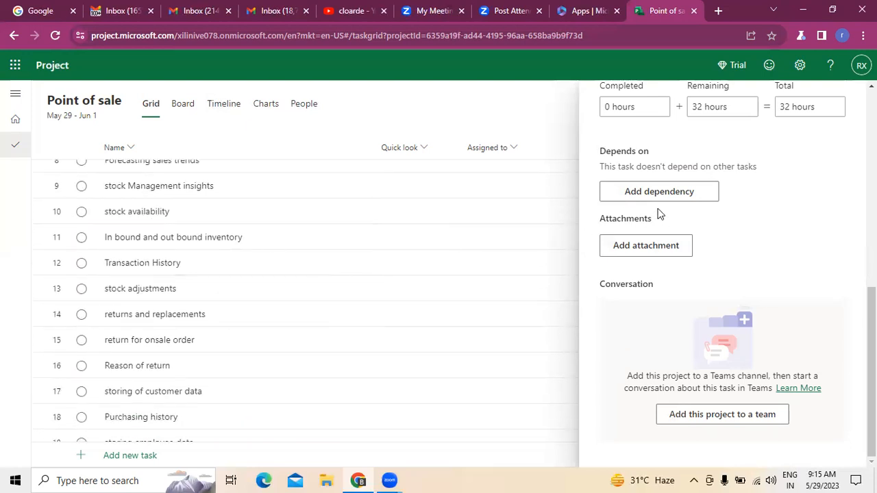
# Make the scanning items task depend on the stock Management insights, stock availability and stock adjustments tasks.
pyautogui.click(669, 196)
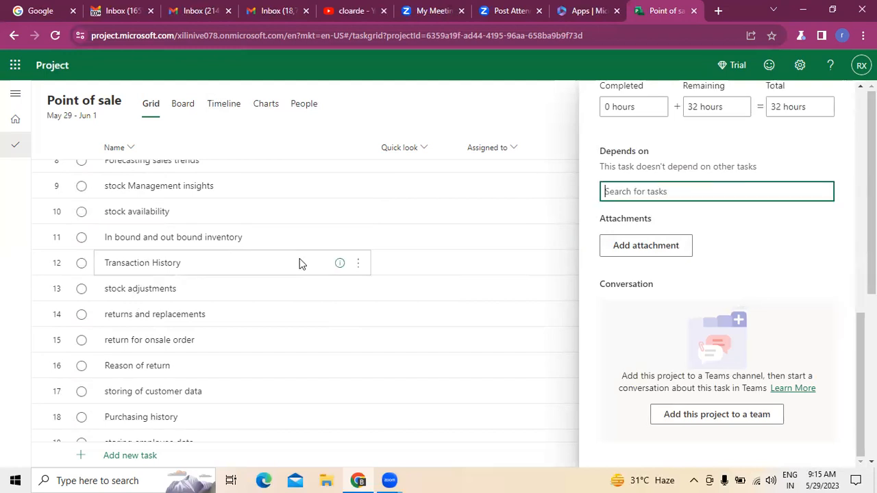
pyautogui.write('stock Management insights')
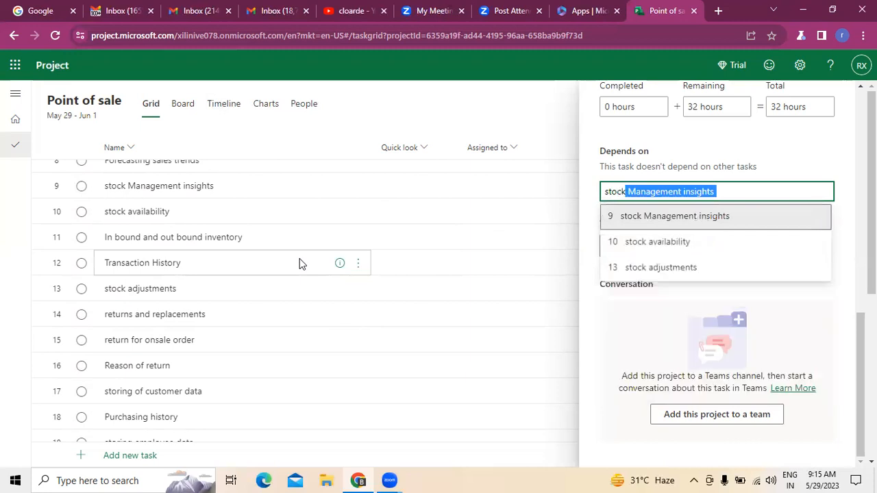
pyautogui.click(650, 218)
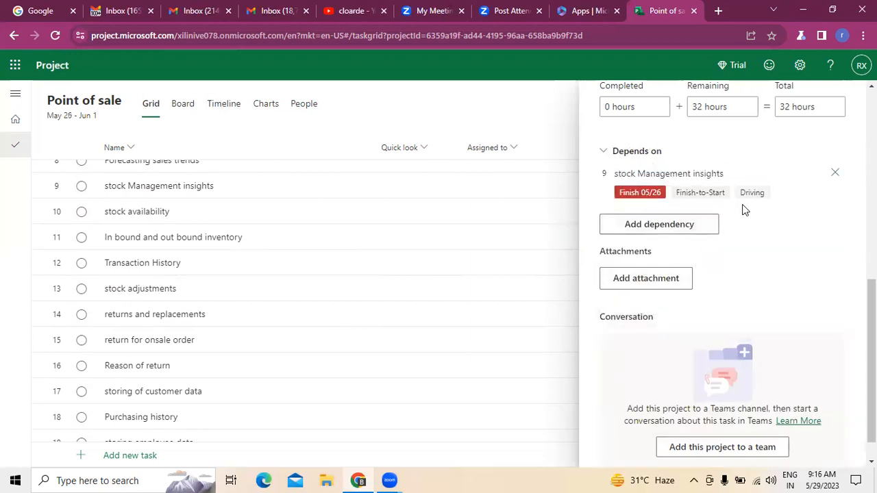
pyautogui.click(674, 226)
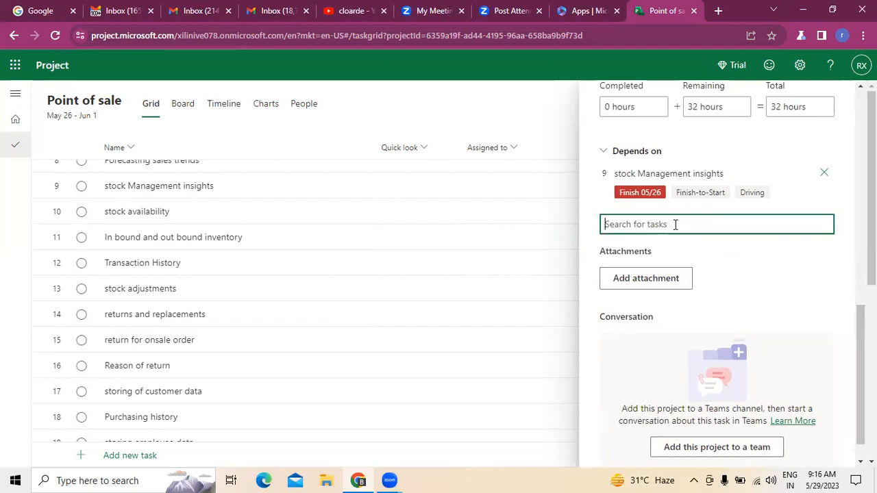
pyautogui.write('stock availability')
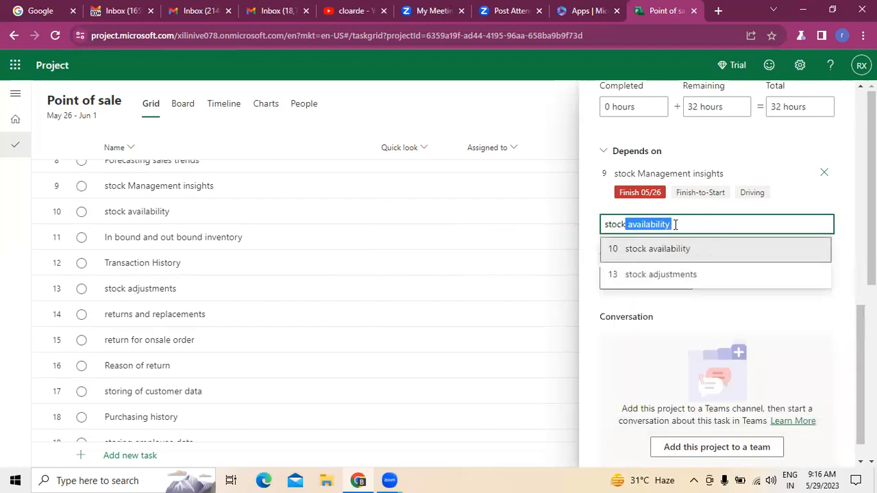
pyautogui.click(684, 255)
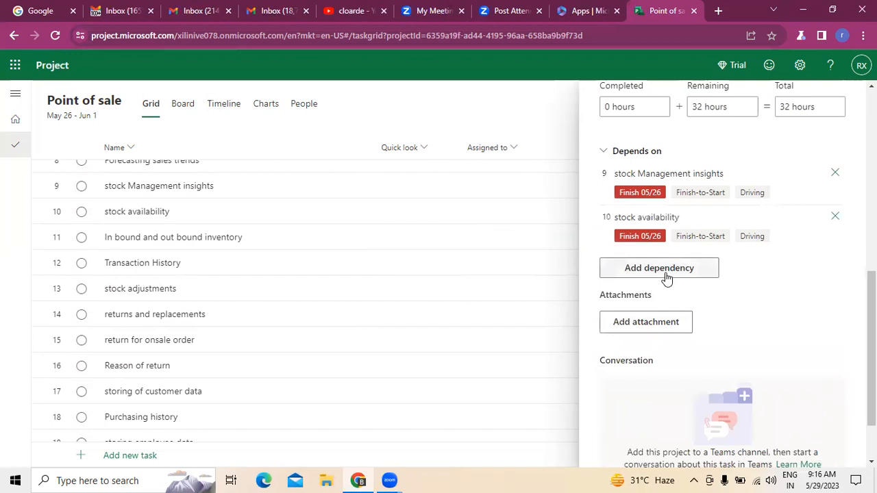
pyautogui.click(664, 273)
pyautogui.write('stock adjustments')
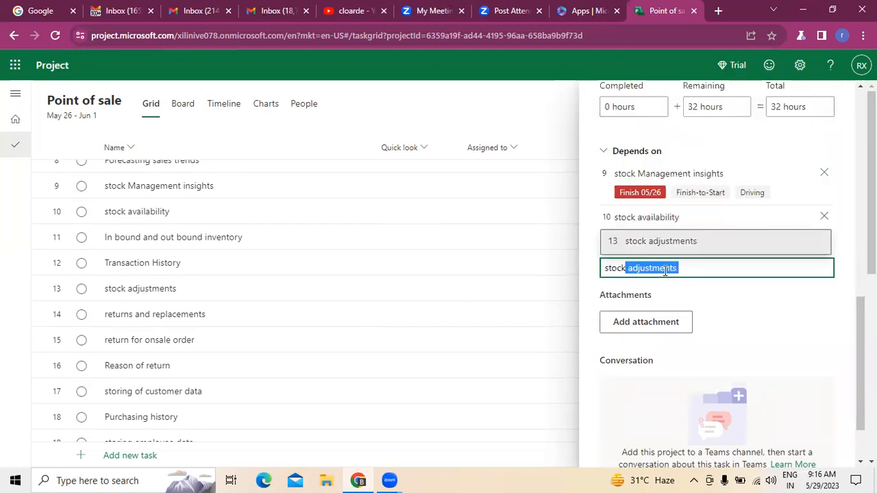
pyautogui.click(664, 269)
pyautogui.click(689, 255)
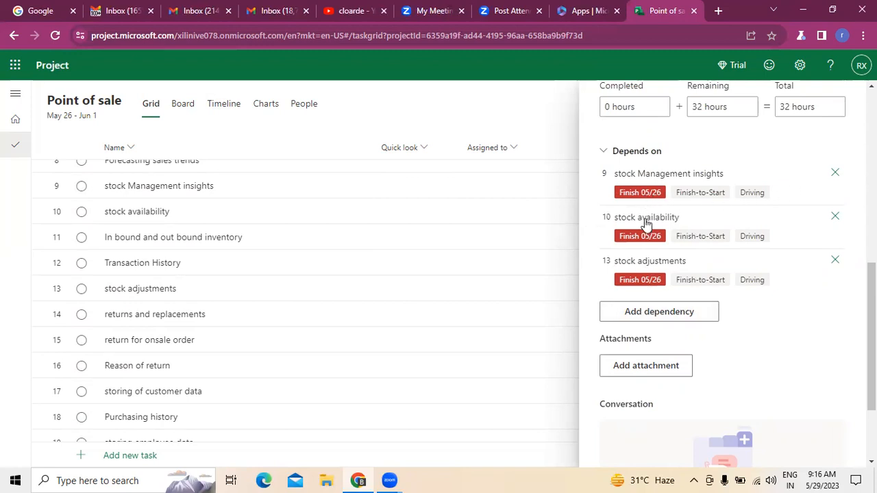
# Open the stock Management insights dependency and examine its dependency suggestions, attachment sources and task details, leaving everything unchanged.
pyautogui.click(634, 175)
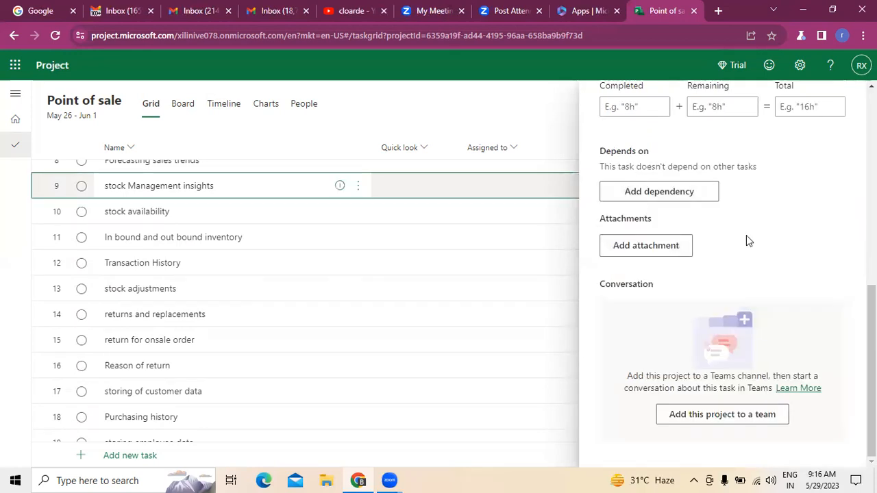
pyautogui.click(666, 198)
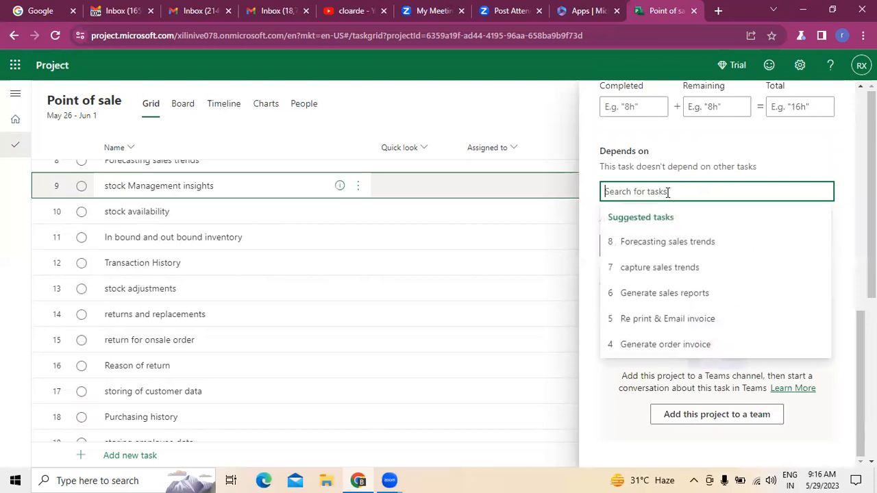
pyautogui.click(756, 172)
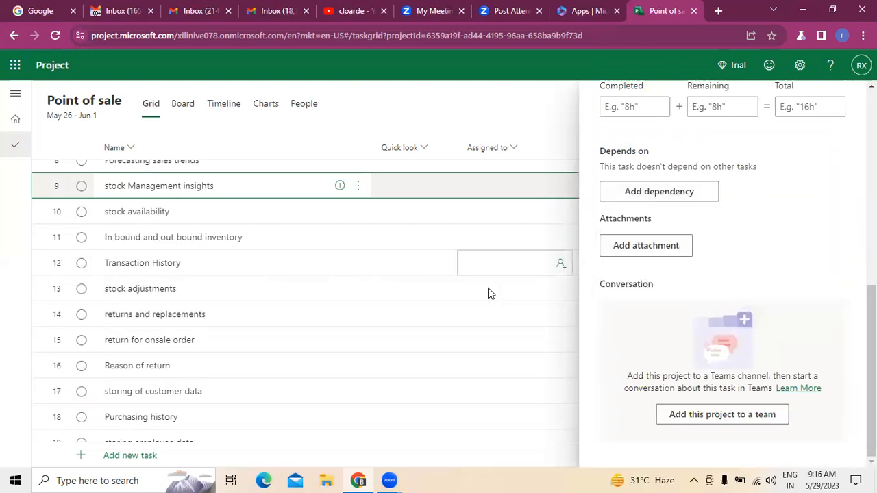
pyautogui.click(639, 256)
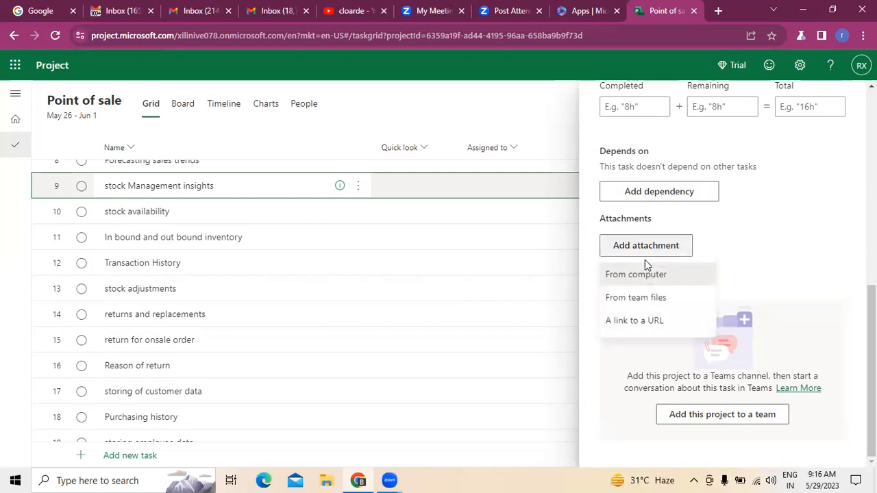
pyautogui.click(795, 221)
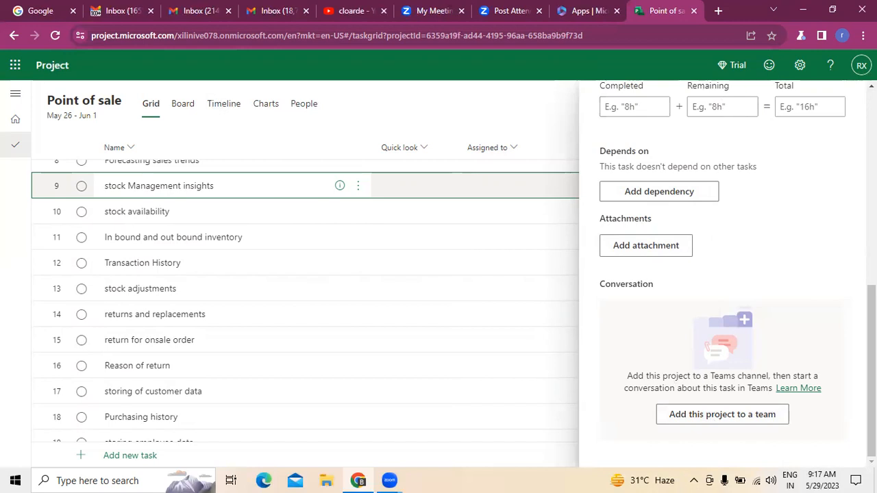
pyautogui.scroll(5, 725, 104)
pyautogui.moveTo(872, 147); pyautogui.dragTo(872, 110)
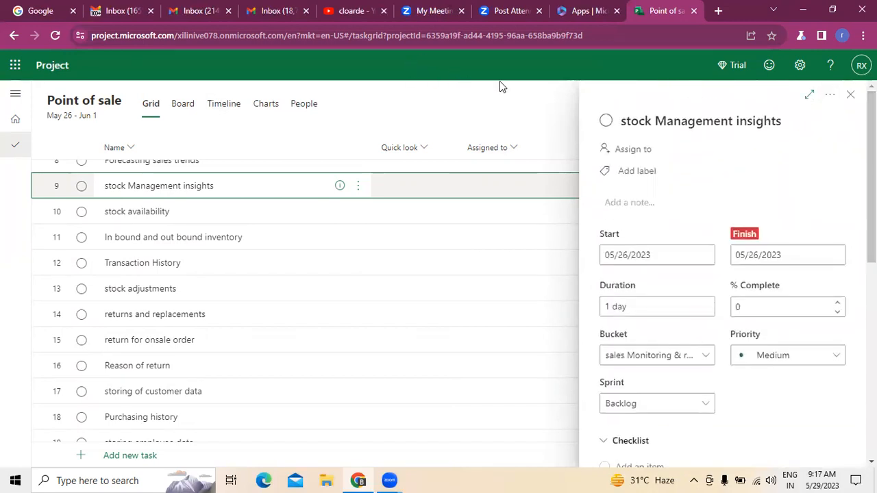
pyautogui.click(851, 95)
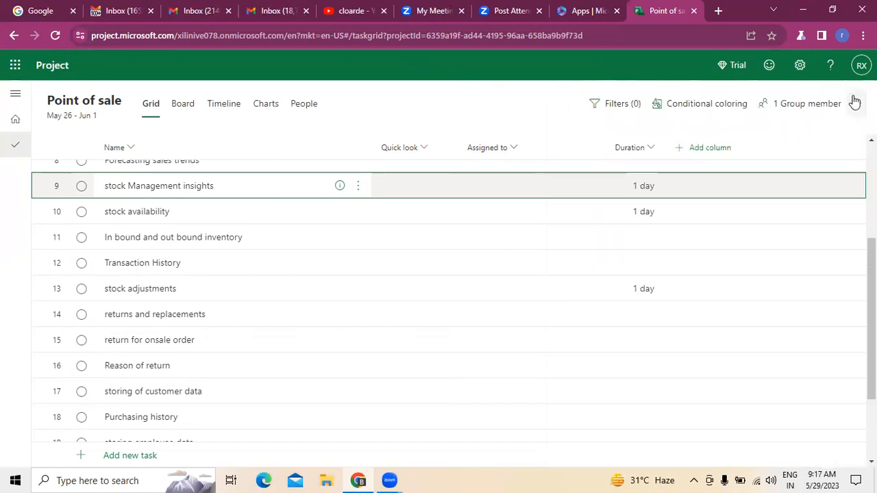
# Add a new task named "Product categeory" at the end of the Point of sale task list.
pyautogui.scroll(3, 297, 412)
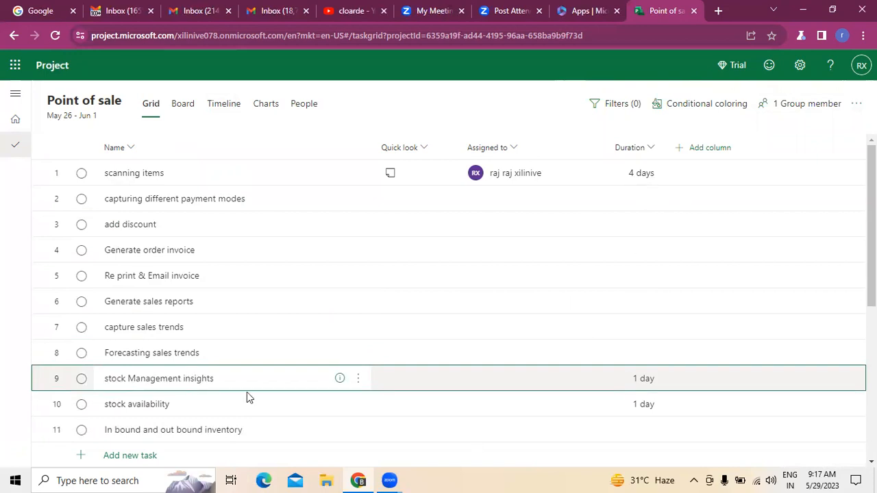
pyautogui.scroll(-2, 246, 391)
pyautogui.scroll(2, 245, 391)
pyautogui.scroll(-2, 246, 389)
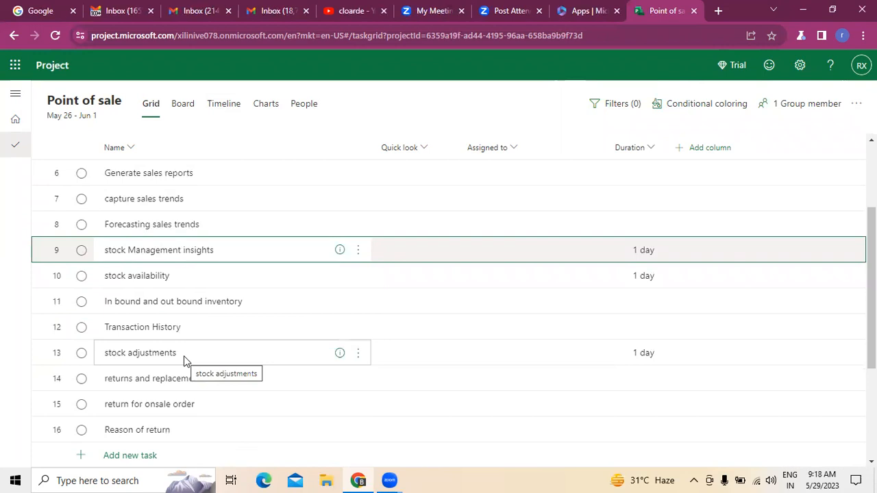
pyautogui.scroll(2, 184, 361)
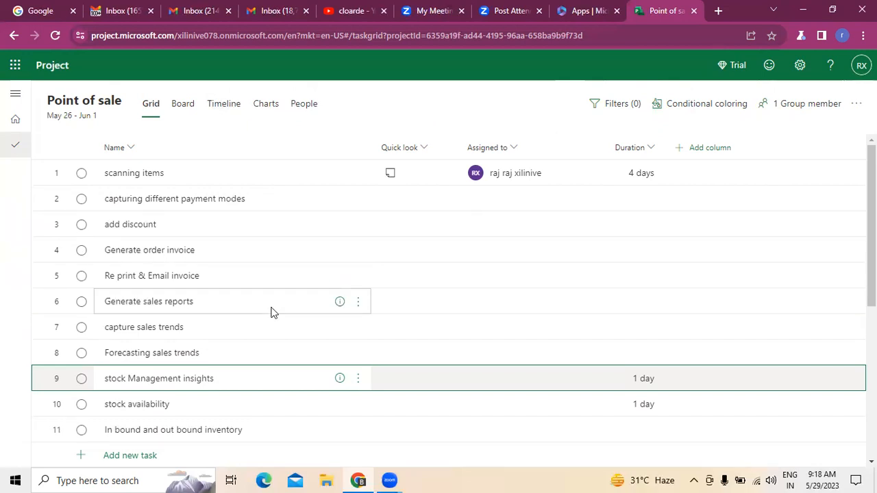
pyautogui.scroll(-5, 267, 311)
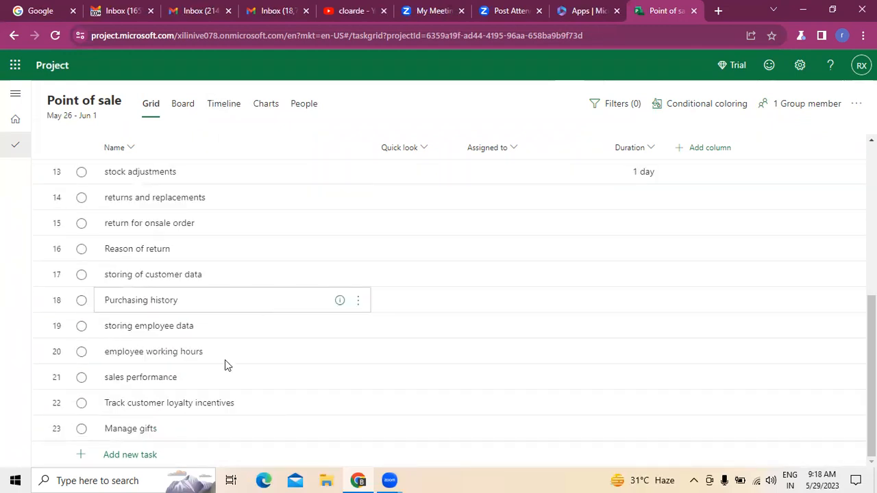
pyautogui.click(149, 457)
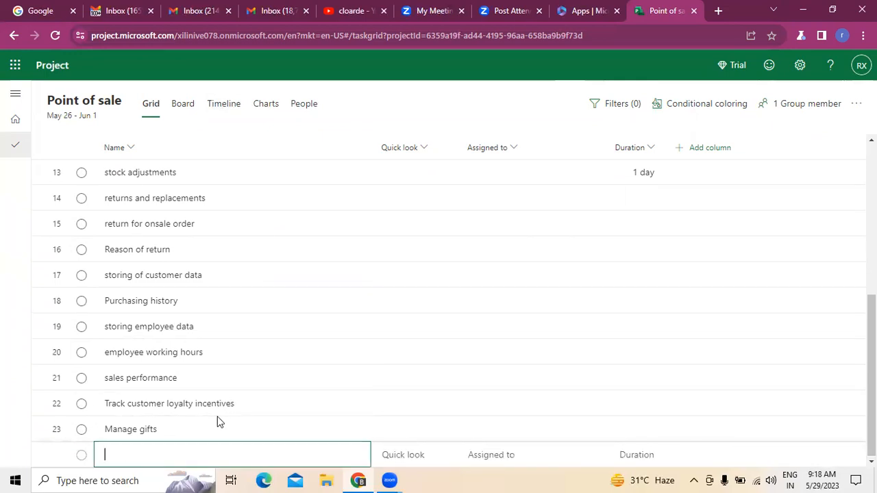
pyautogui.write('Produ')
pyautogui.write('ategeory')
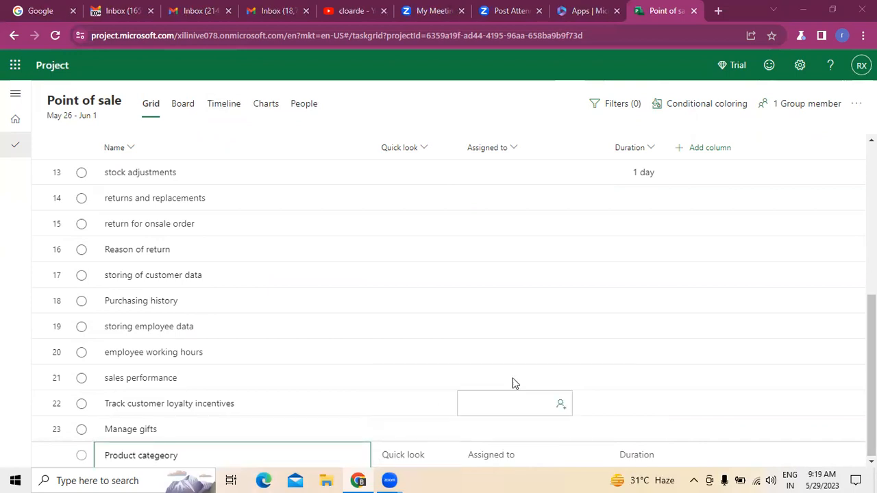
pyautogui.click(349, 351)
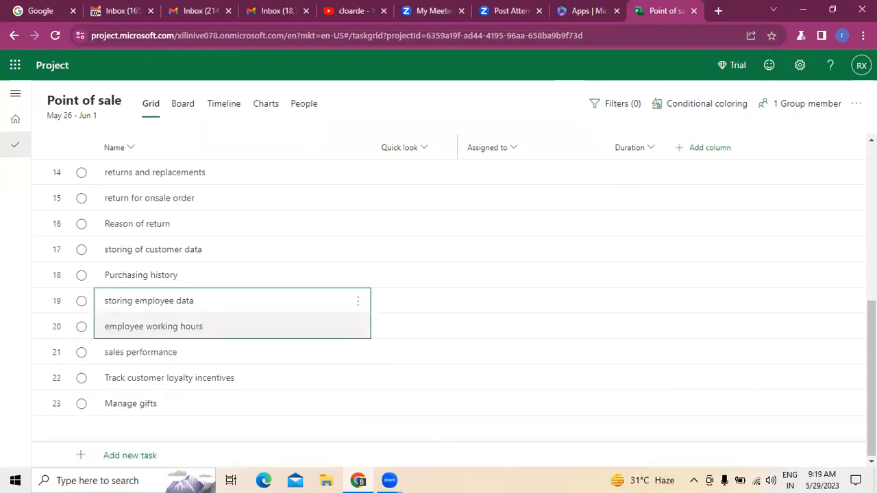
pyautogui.scroll(5, 389, 205)
pyautogui.click(356, 148)
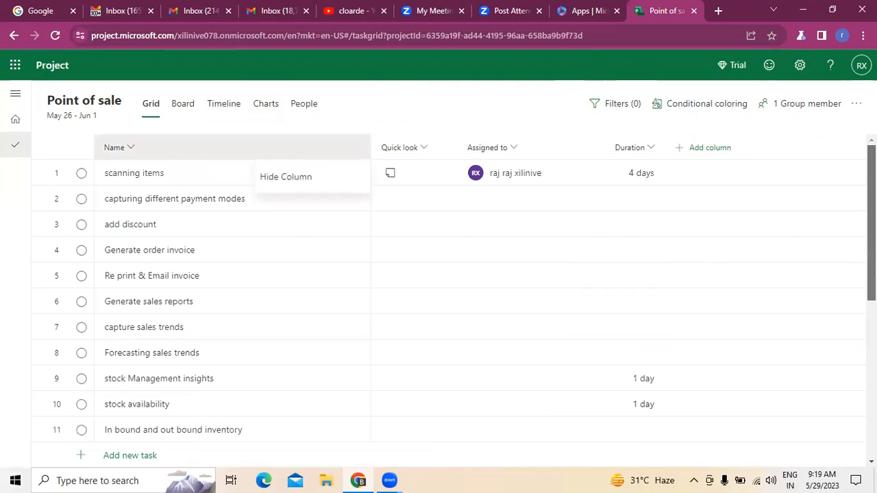
pyautogui.scroll(-5, 871, 226)
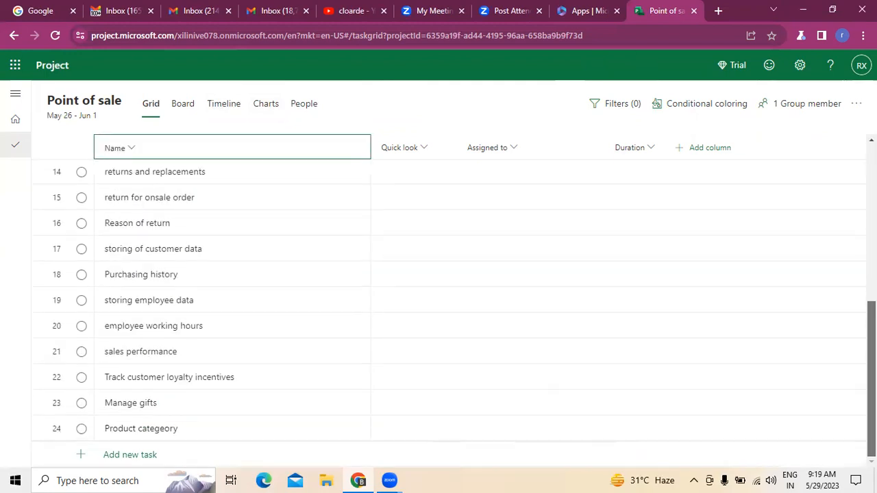
pyautogui.click(359, 431)
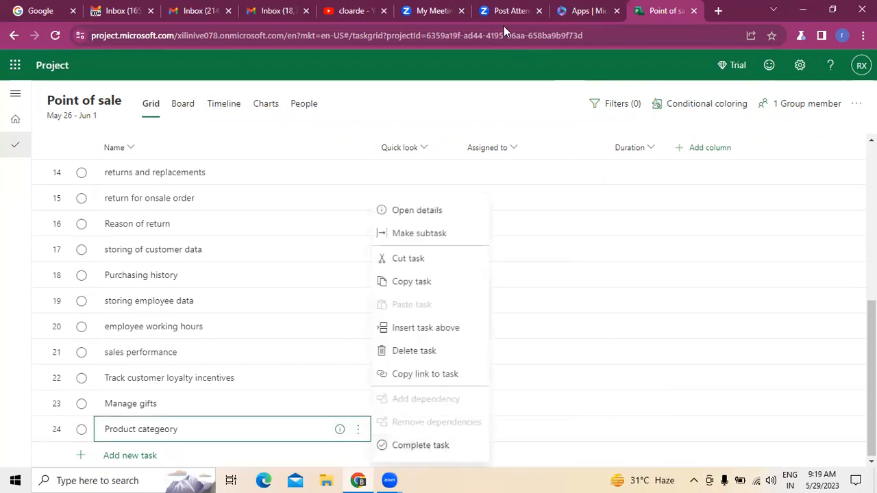
pyautogui.click(452, 86)
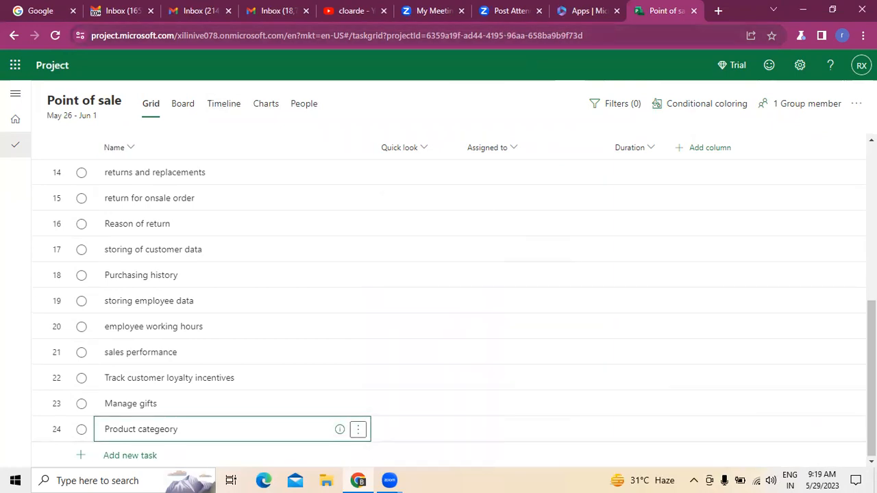
# Reopen the scanning items task's details and add the Product categeory task as another dependency.
pyautogui.scroll(5, 850, 274)
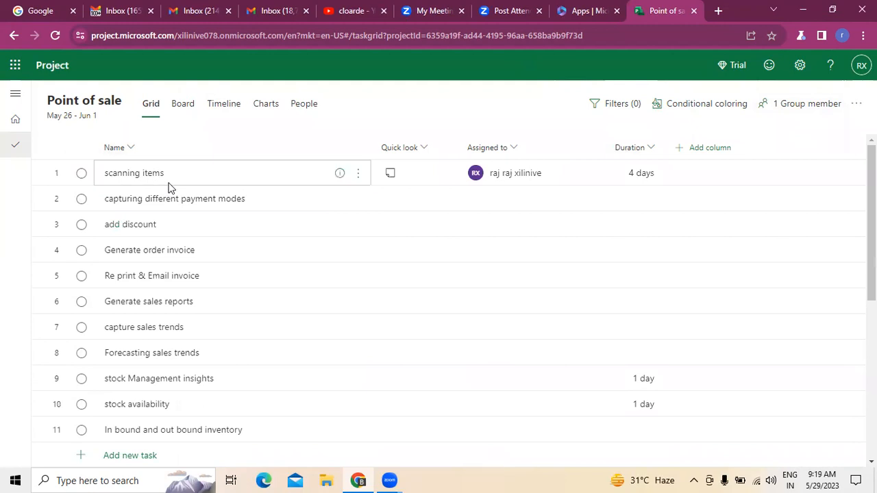
pyautogui.click(358, 176)
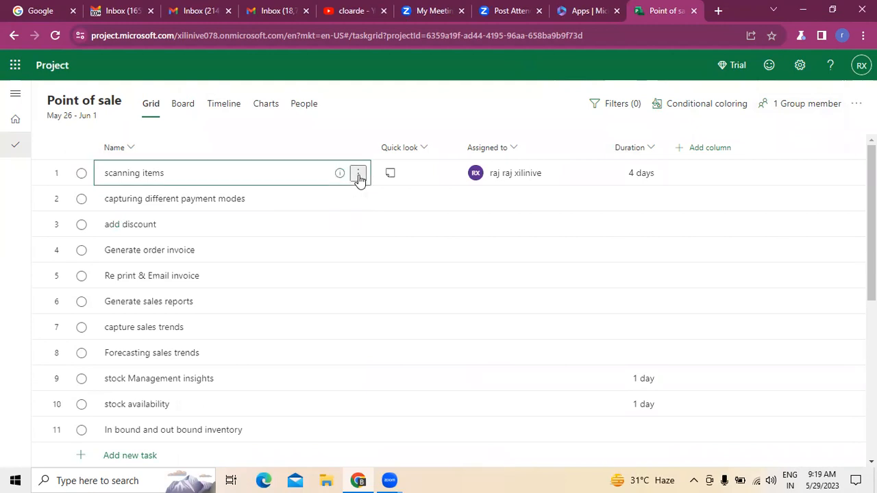
pyautogui.click(419, 177)
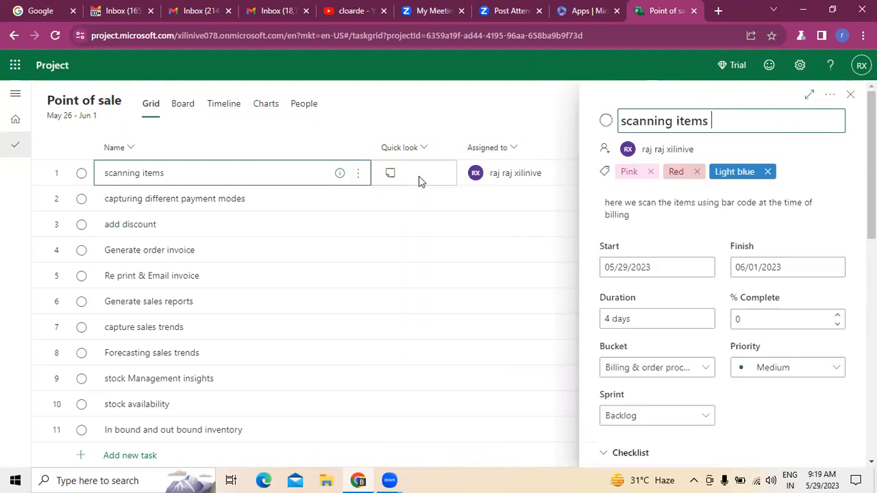
pyautogui.scroll(-5, 810, 259)
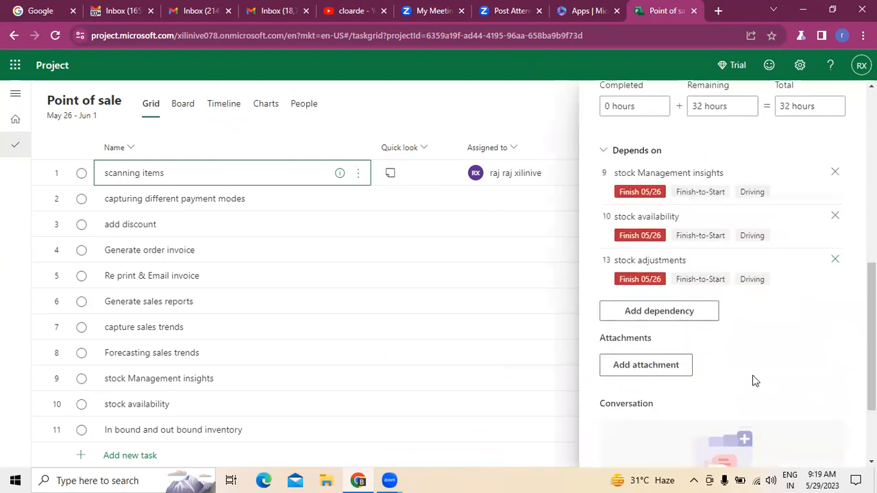
pyautogui.click(665, 318)
pyautogui.write('Pro')
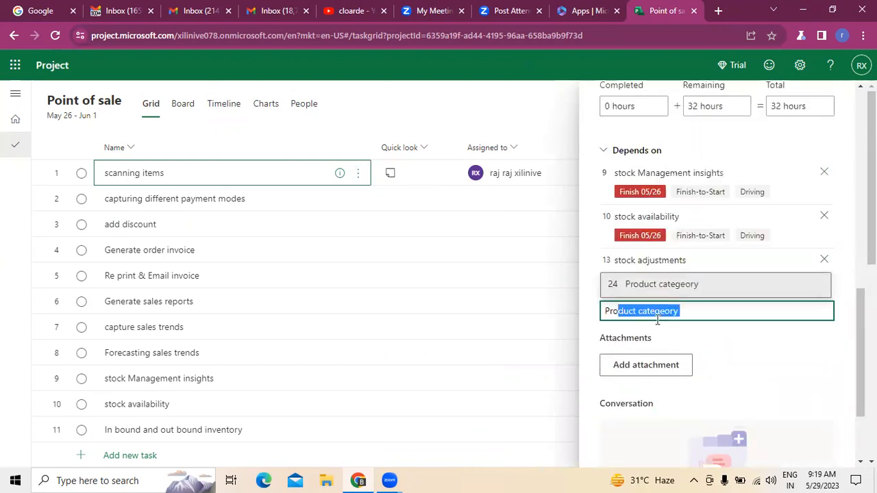
pyautogui.write('duct')
pyautogui.click(697, 289)
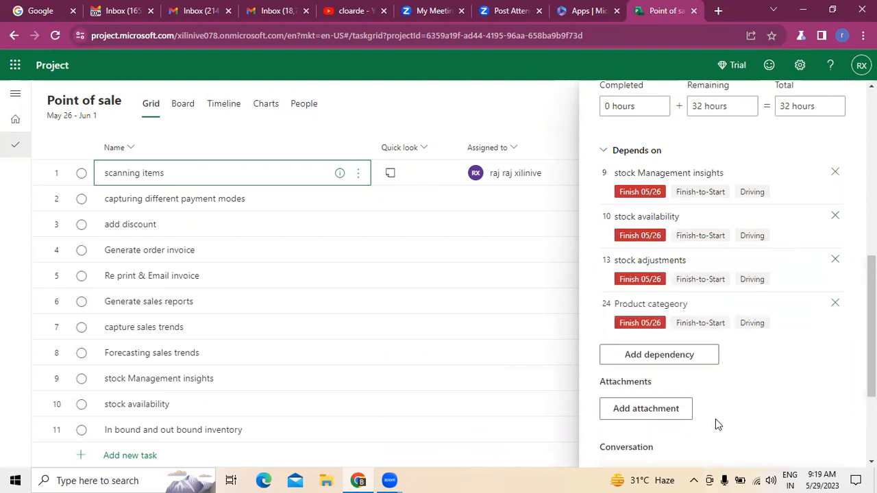
# Review all of the scanning items task's details, close them and check the durations across the task list.
pyautogui.scroll(-3, 737, 383)
pyautogui.scroll(5, 738, 251)
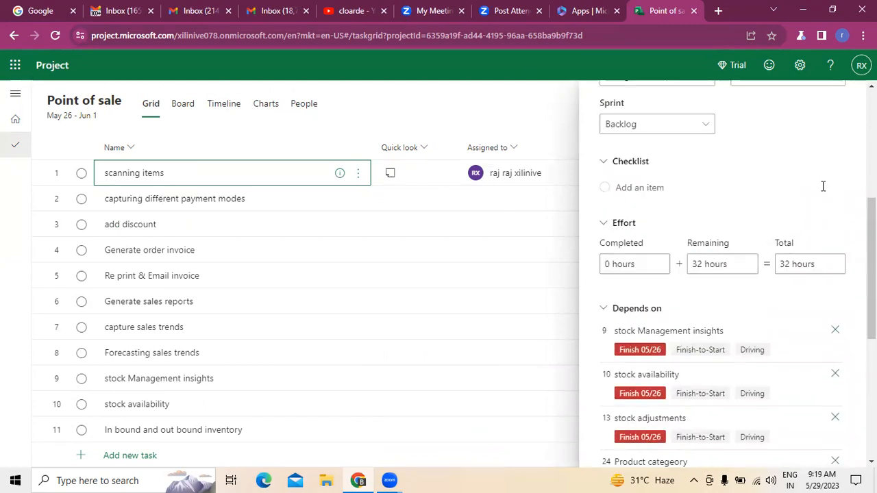
pyautogui.scroll(5, 823, 186)
pyautogui.scroll(-5, 822, 245)
pyautogui.scroll(-1, 822, 241)
pyautogui.scroll(5, 823, 245)
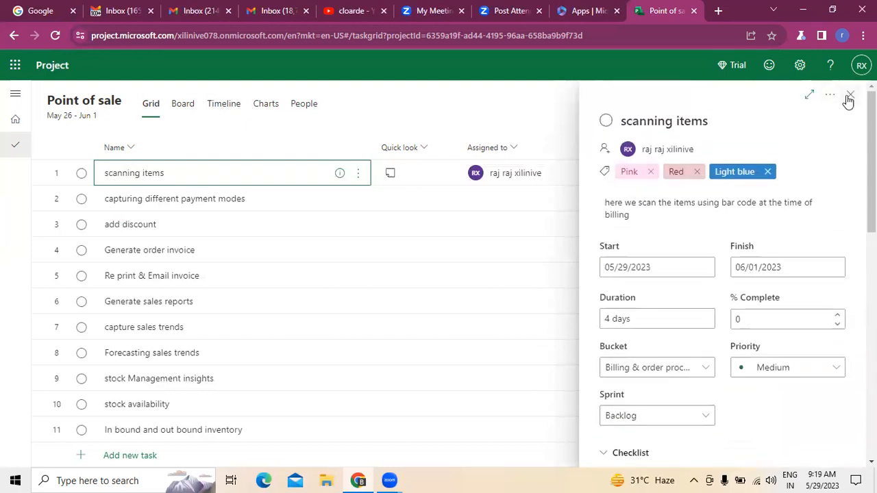
pyautogui.click(850, 96)
pyautogui.scroll(-1, 673, 318)
pyautogui.scroll(-5, 449, 308)
pyautogui.click(652, 430)
pyautogui.scroll(5, 652, 431)
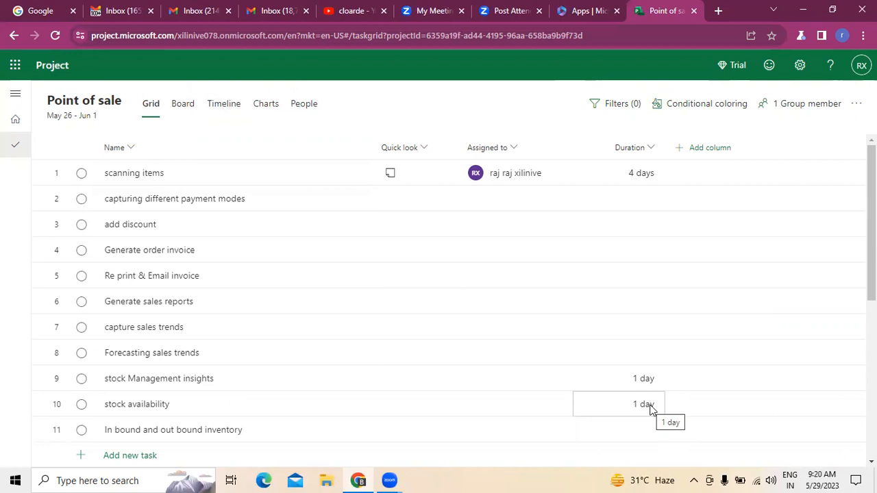
# Open the details of the capturing different payment modes task and add the note "Need to select any one mode of payment at the time of billing".
pyautogui.scroll(-5, 651, 410)
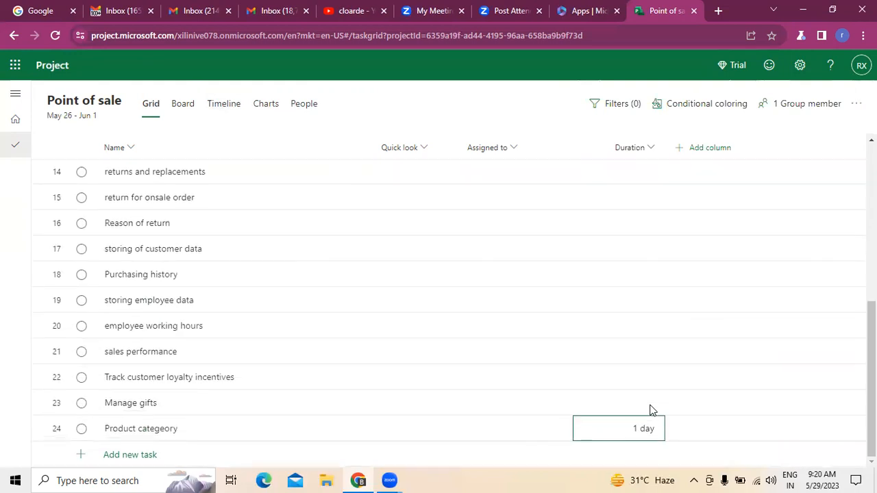
pyautogui.scroll(5, 651, 410)
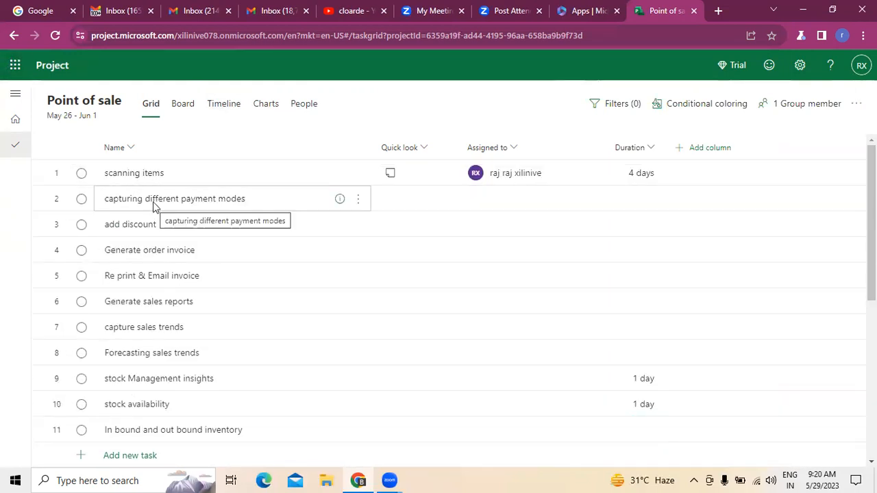
pyautogui.click(357, 200)
pyautogui.click(400, 204)
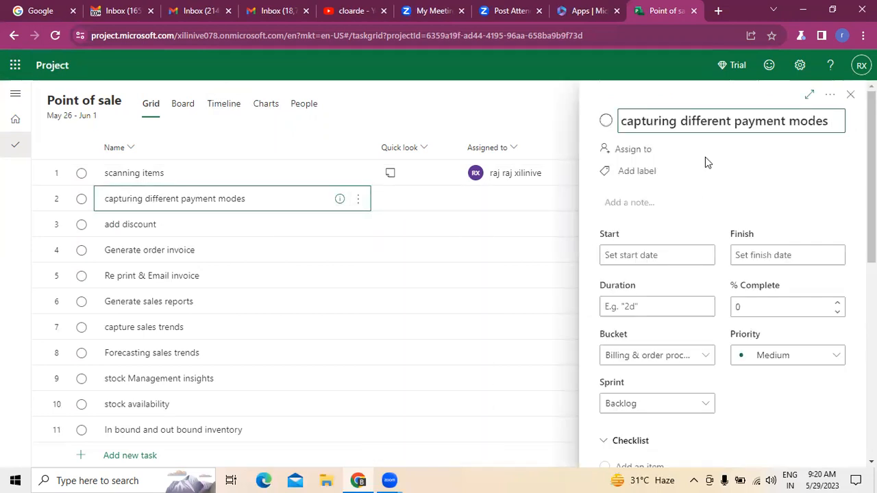
pyautogui.click(647, 202)
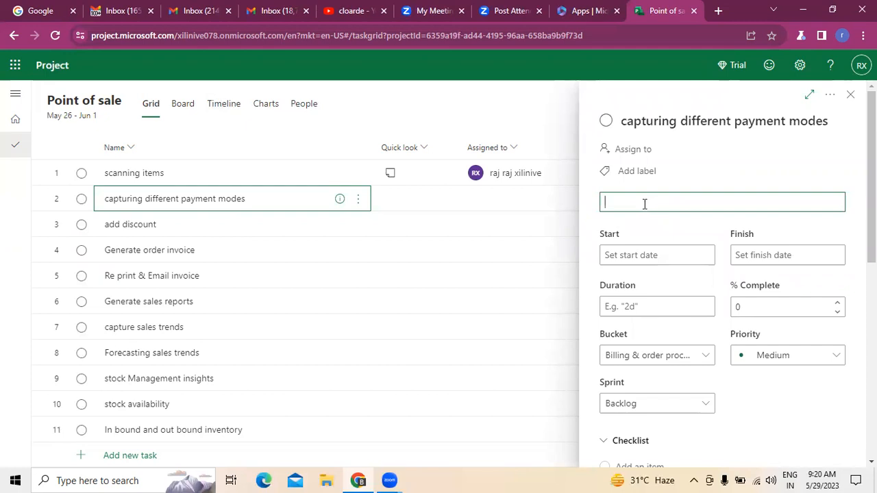
pyautogui.write('Need to ')
pyautogui.write('se c')
pyautogui.write('lec')
pyautogui.write('t differen')
pyautogui.write('t mode')
pyautogui.write('s pf')
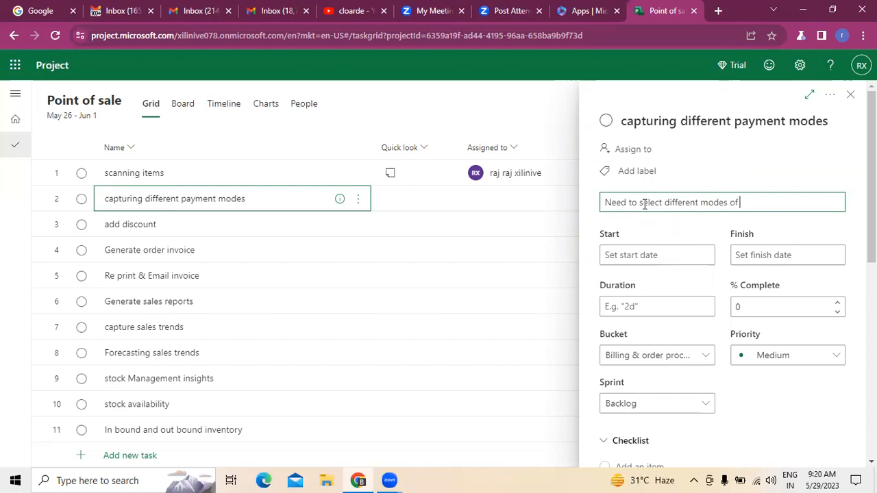
pyautogui.write('p')
pyautogui.press('BackSpace')
pyautogui.press('BackSpace')
pyautogui.press('BackSpace')
pyautogui.press('BackSpace')
pyautogui.press('BackSpace')
pyautogui.press('BackSpace')
pyautogui.press('BackSpace')
pyautogui.press('BackSpace')
pyautogui.press('BackSpace')
pyautogui.press('BackSpace')
pyautogui.press('BackSpace')
pyautogui.press('BackSpace')
pyautogui.press('BackSpace')
pyautogui.press('BackSpace')
pyautogui.press('BackSpace')
pyautogui.press('BackSpace')
pyautogui.write('any one mode of payment ')
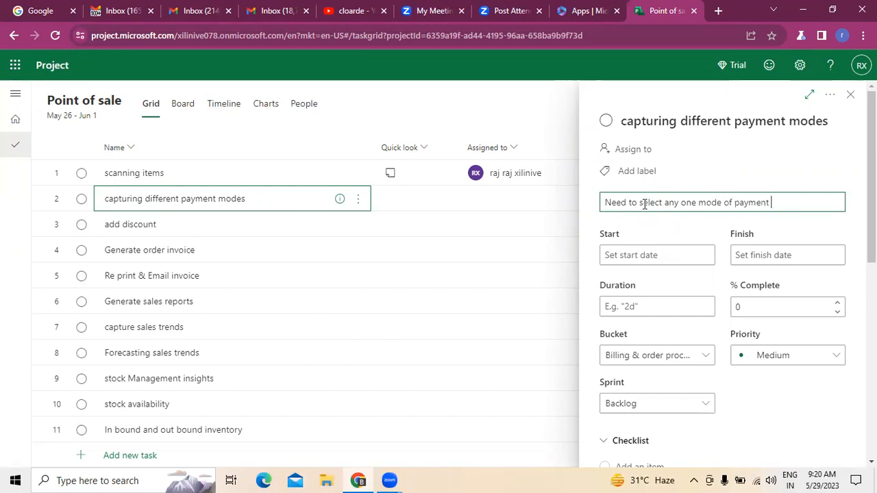
pyautogui.write('beofrto')
pyautogui.press('BackSpace')
pyautogui.press('BackSpace')
pyautogui.press('BackSpace')
pyautogui.press('BackSpace')
pyautogui.press('BackSpace')
pyautogui.write('at the tim e')
pyautogui.press('BackSpace')
pyautogui.press('BackSpace')
pyautogui.press('BackSpace')
pyautogui.write('e of billing')
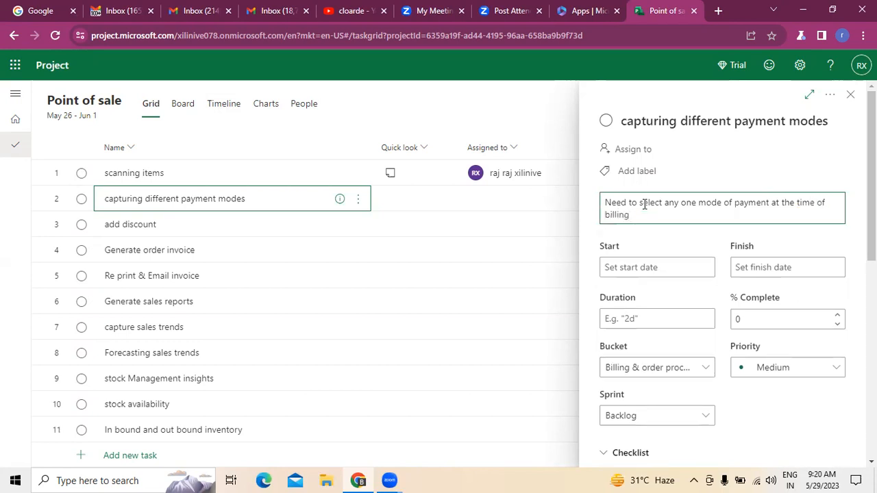
# Set the capturing different payment modes task's start date to 06/02/2023 and its finish date to 06/06/2023.
pyautogui.click(644, 269)
pyautogui.click(712, 302)
pyautogui.click(695, 340)
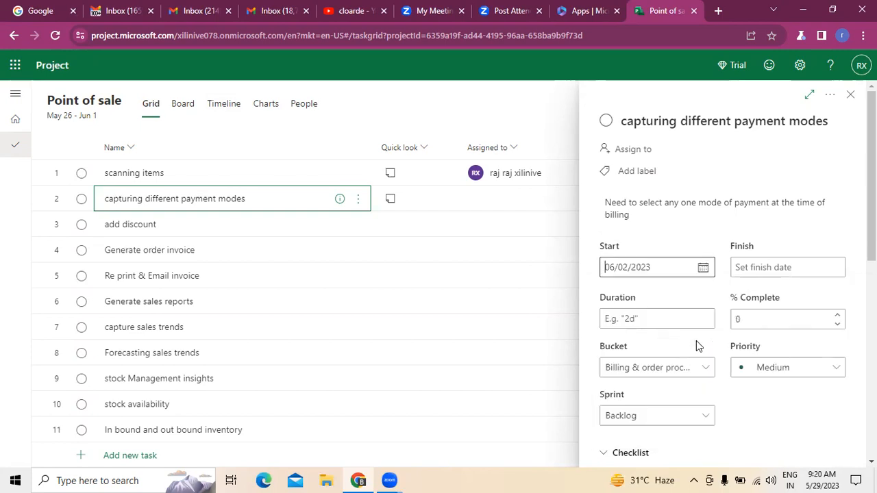
pyautogui.click(832, 271)
pyautogui.click(834, 272)
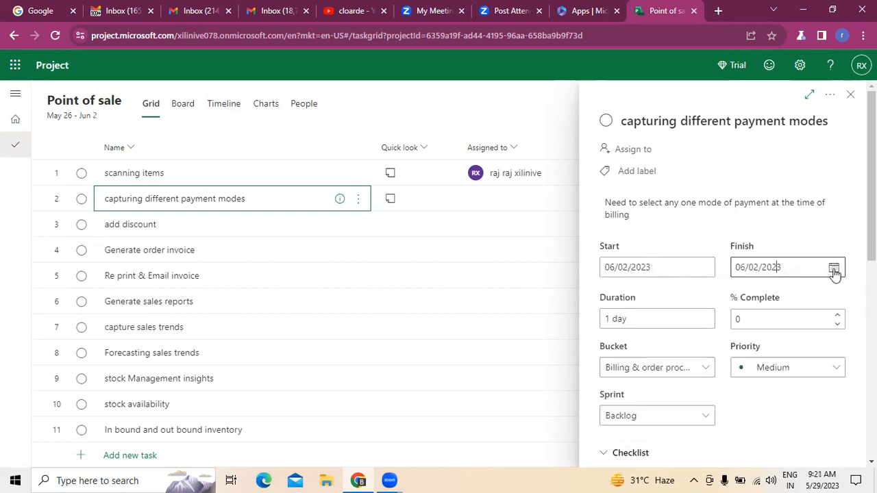
pyautogui.click(833, 270)
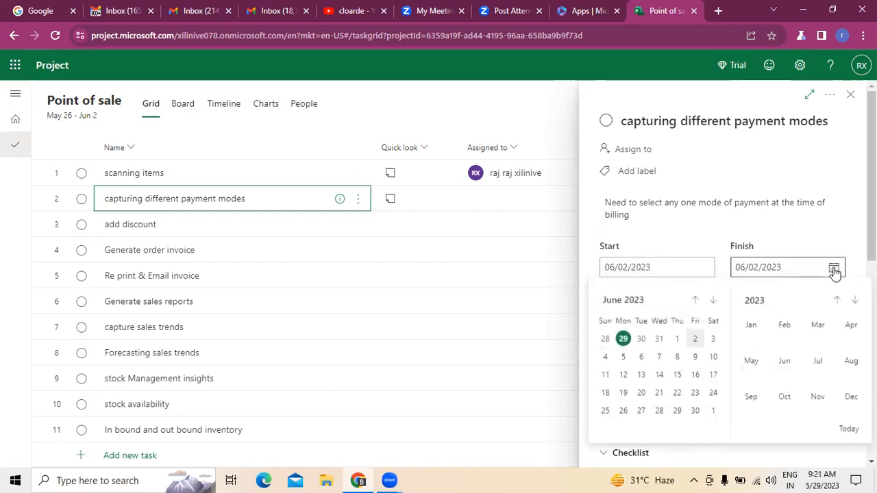
pyautogui.click(645, 358)
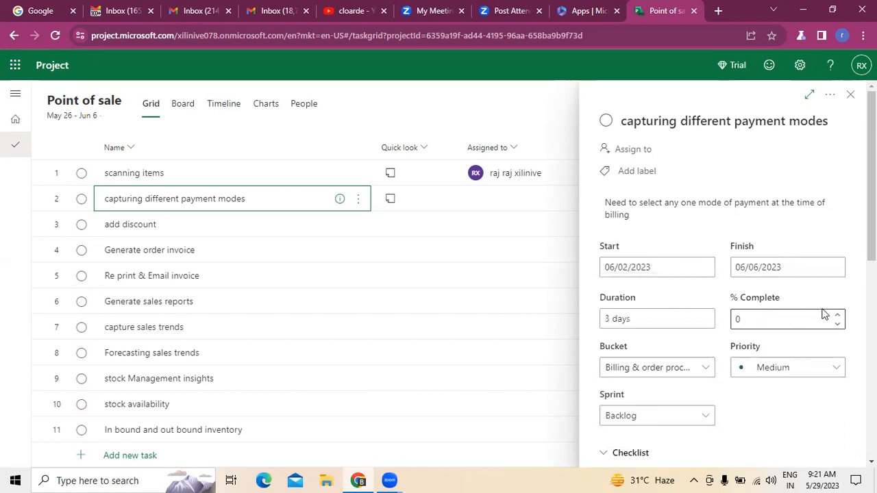
# Review the payment modes task's remaining details and its dependency suggestions without adding a dependency.
pyautogui.scroll(-3, 769, 405)
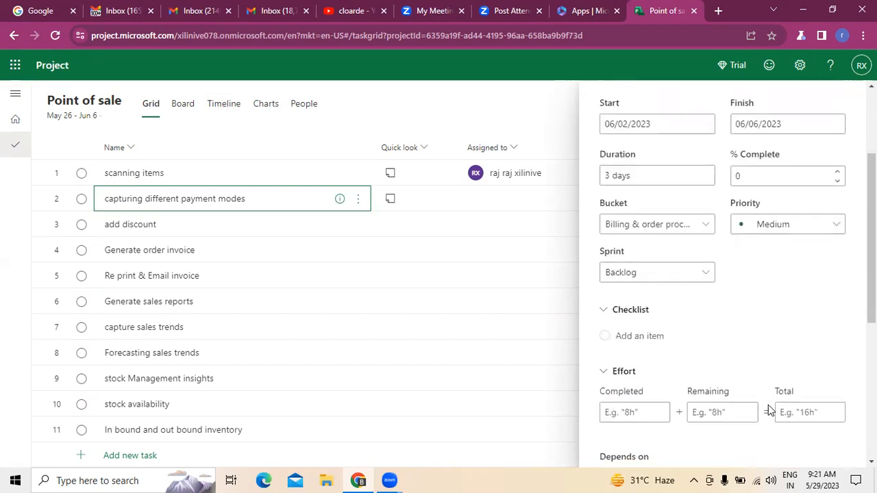
pyautogui.scroll(-1, 746, 272)
pyautogui.scroll(2, 798, 261)
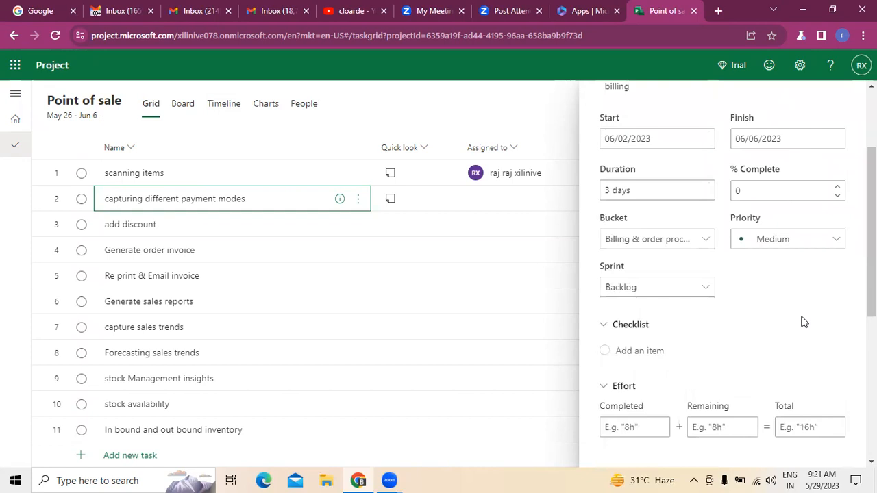
pyautogui.scroll(2, 760, 243)
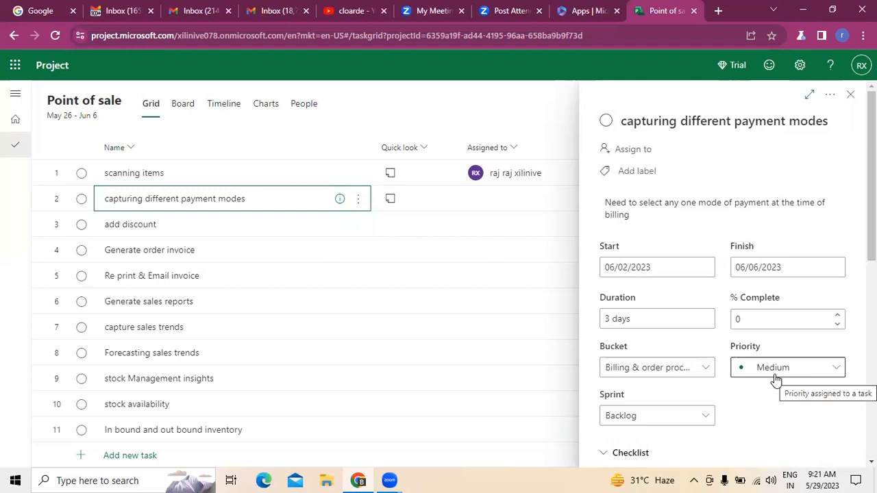
pyautogui.scroll(-5, 775, 379)
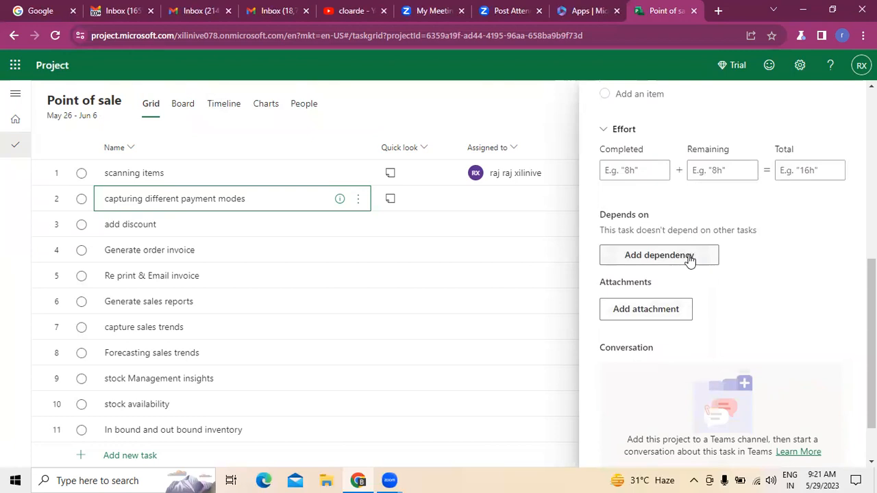
pyautogui.click(689, 258)
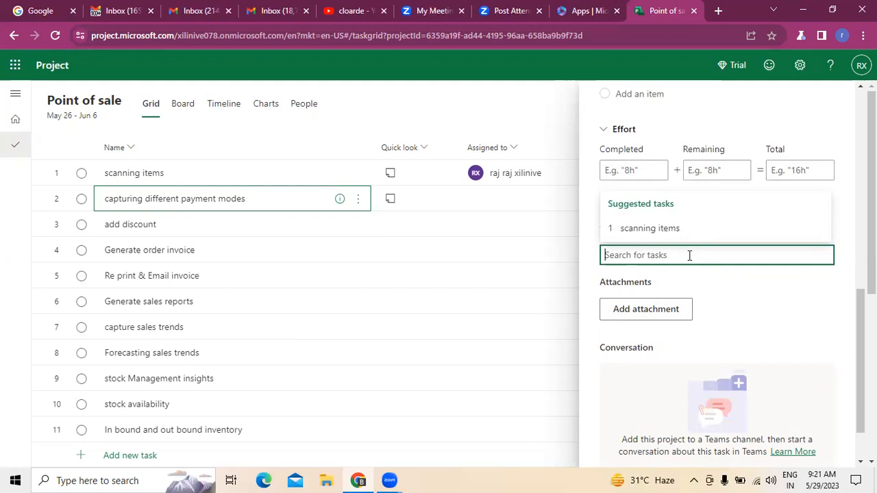
pyautogui.click(763, 314)
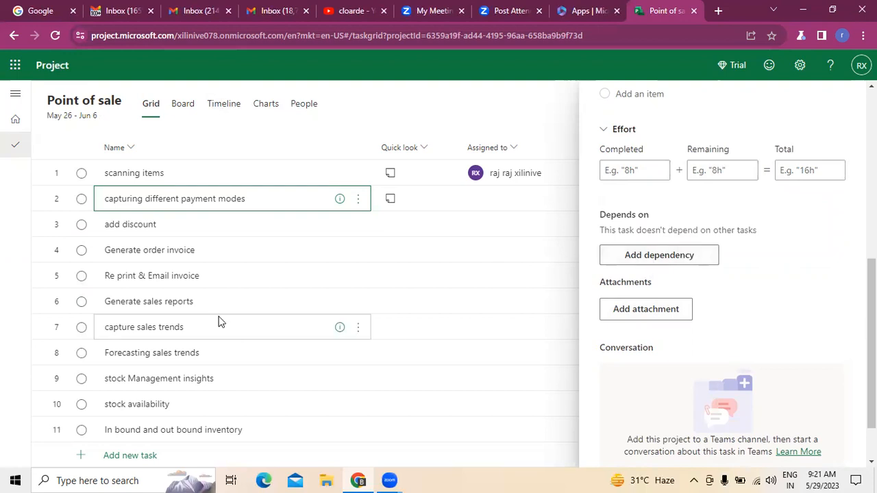
# Look through the whole Point of sale task list for a task that capturing different payment modes could depend on.
pyautogui.scroll(-5, 211, 400)
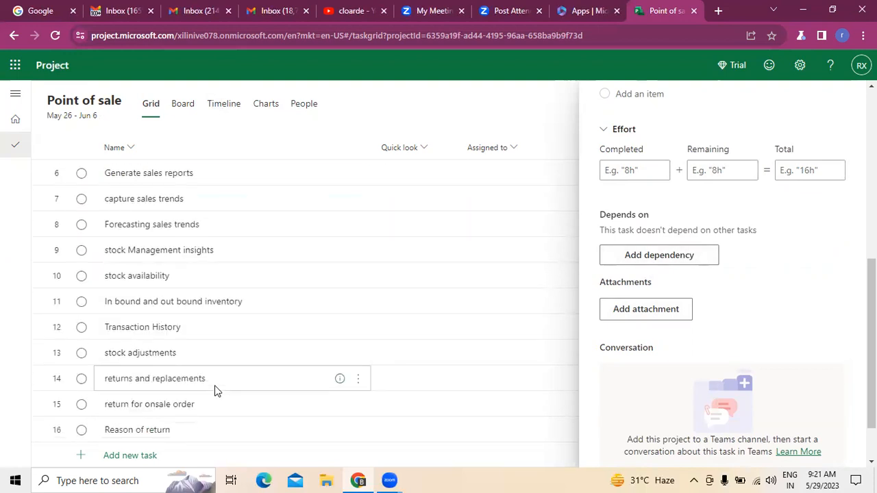
pyautogui.scroll(-1, 206, 411)
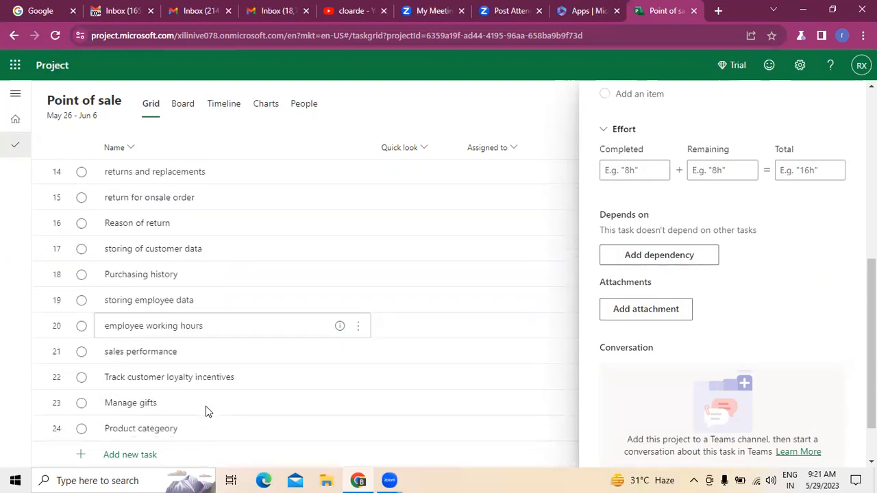
pyautogui.scroll(3, 194, 430)
pyautogui.scroll(5, 194, 430)
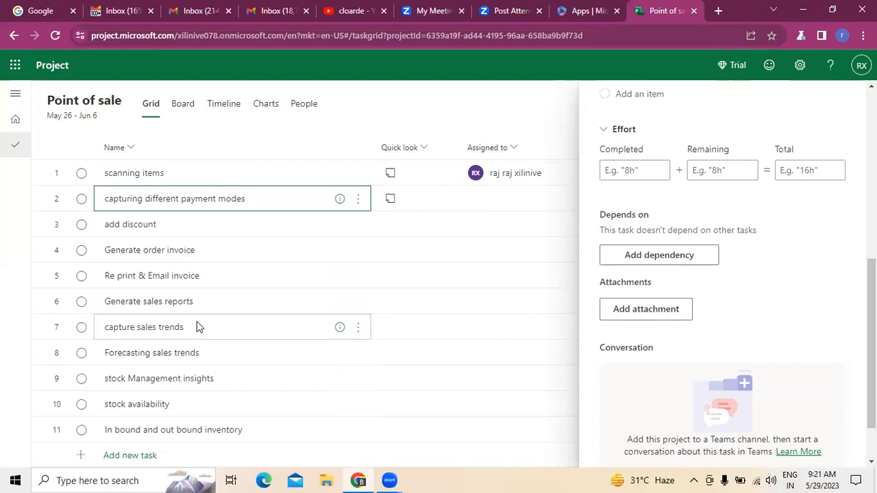
pyautogui.scroll(-1, 196, 326)
pyautogui.scroll(-3, 197, 322)
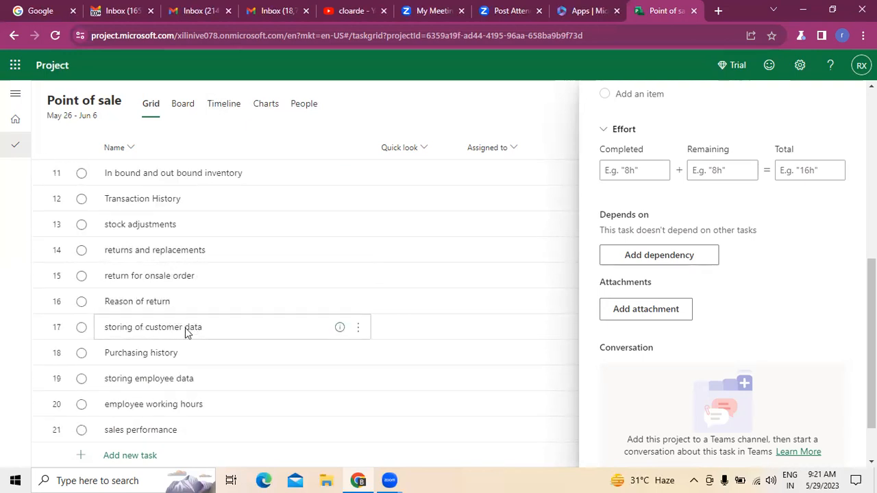
pyautogui.scroll(-1, 221, 387)
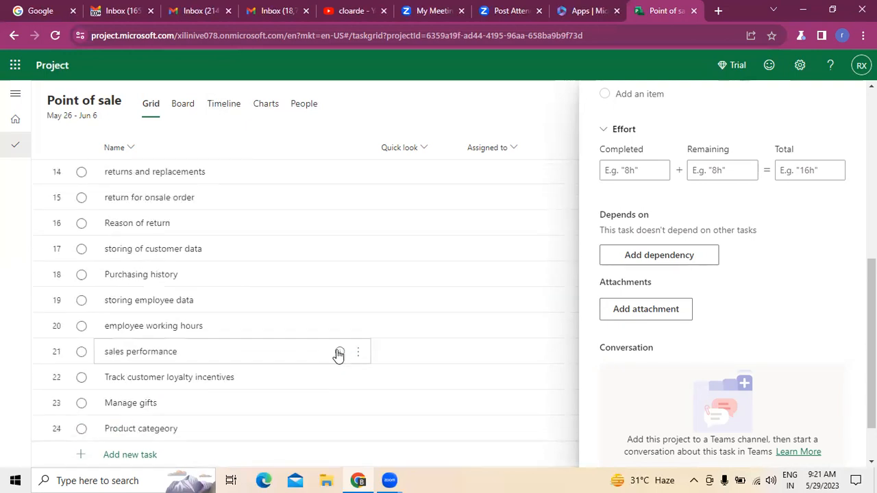
pyautogui.scroll(5, 341, 354)
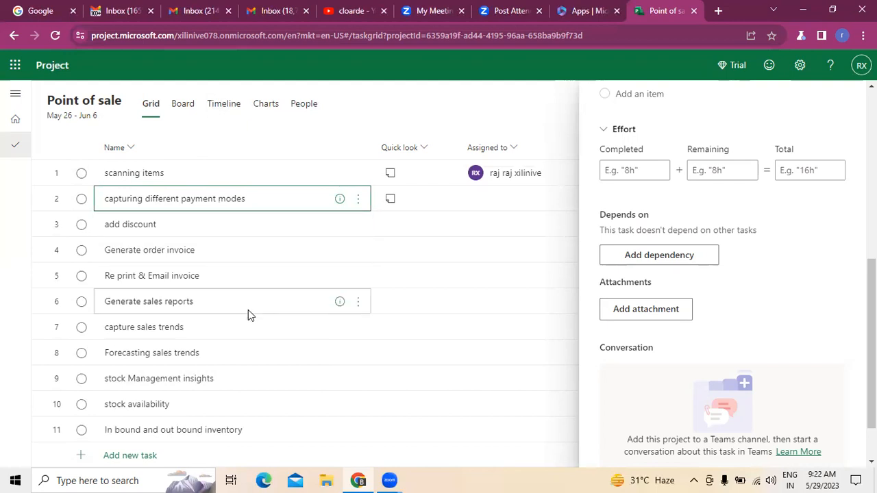
pyautogui.scroll(-4, 248, 315)
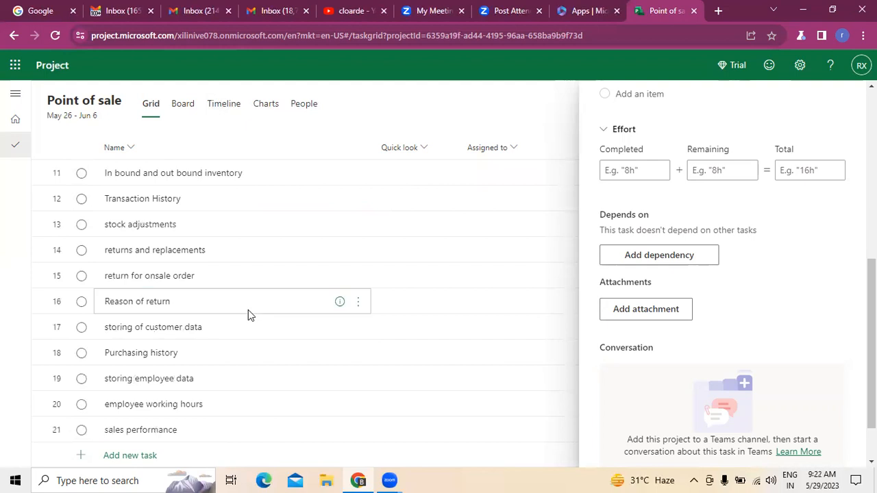
pyautogui.scroll(-1, 248, 314)
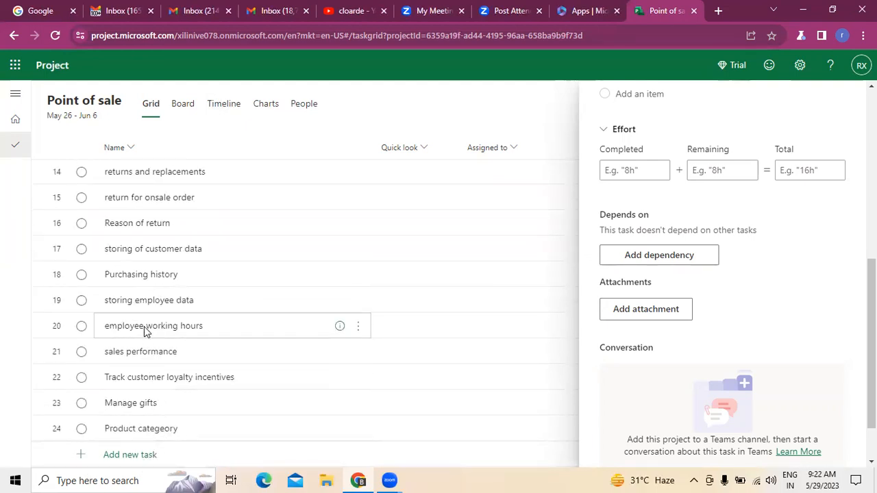
pyautogui.scroll(1, 144, 329)
pyautogui.scroll(2, 144, 328)
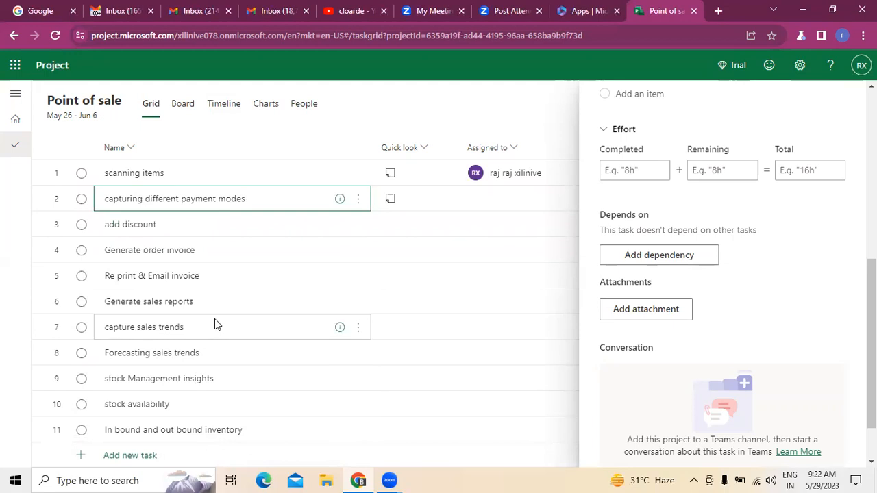
# Add a new task named "creating a Payment gateway" at the end of the task list, check it on the board and return to the grid.
pyautogui.scroll(-5, 214, 328)
pyautogui.click(114, 452)
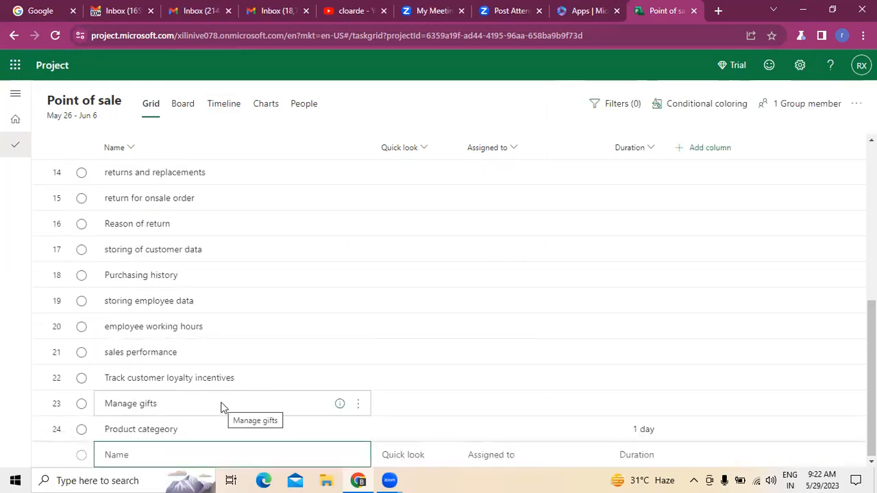
pyautogui.click(140, 453)
pyautogui.write('creating a ')
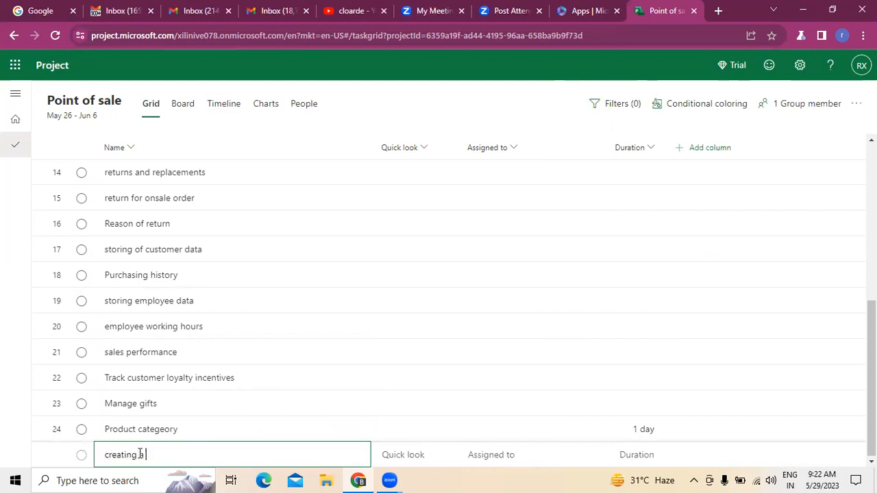
pyautogui.write('Payment gateway')
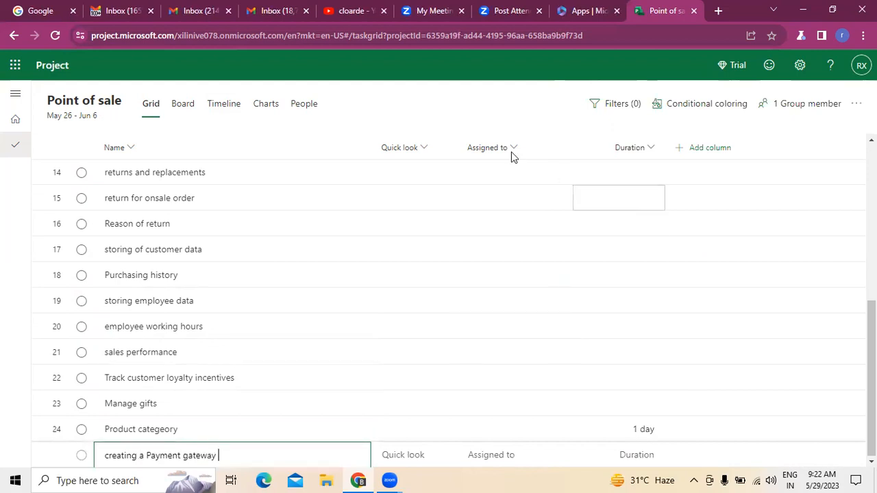
pyautogui.press('Return')
pyautogui.click(183, 103)
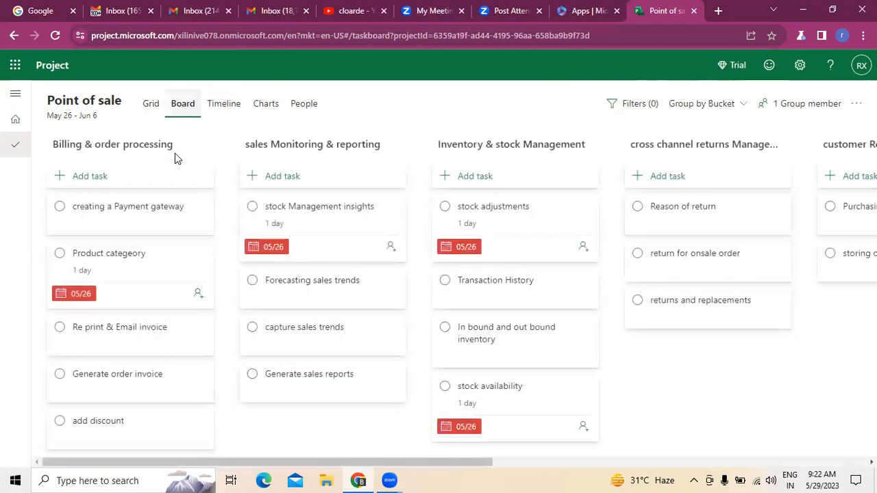
pyautogui.click(152, 110)
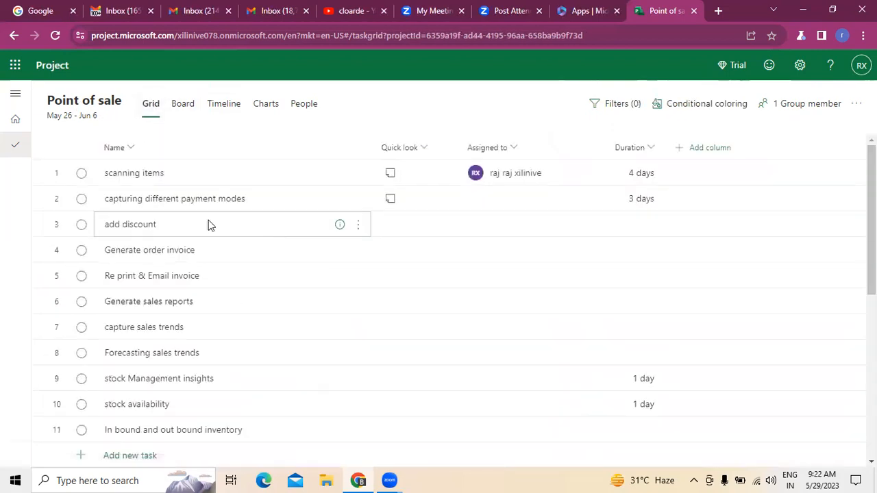
# Open the details of the capturing different payment modes task and make it depend on the scanning items task.
pyautogui.click(359, 199)
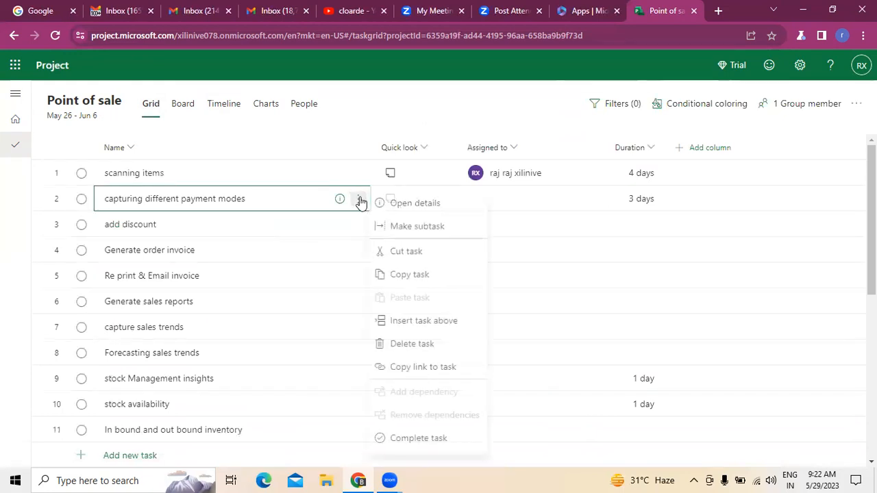
pyautogui.click(405, 204)
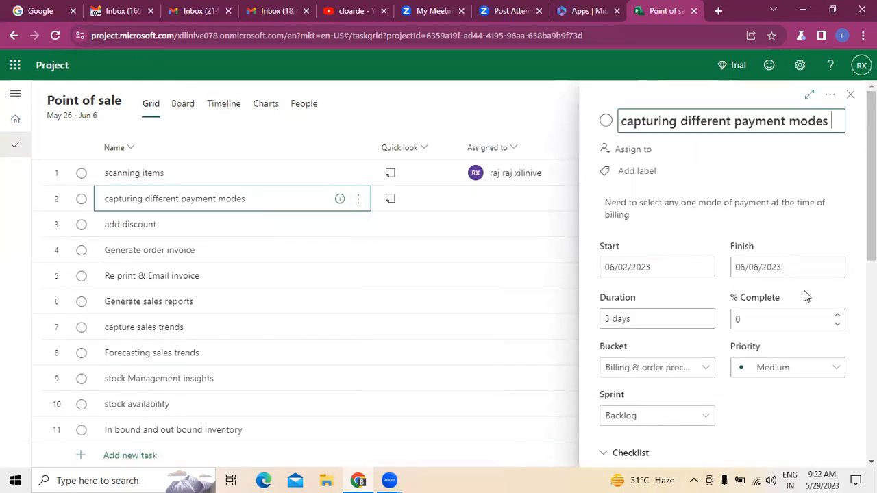
pyautogui.scroll(-2, 814, 352)
pyautogui.scroll(-5, 814, 349)
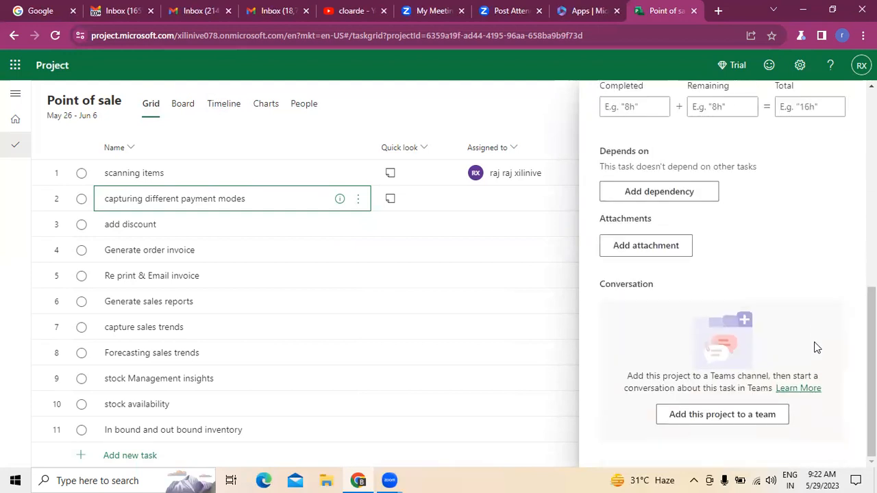
pyautogui.click(644, 197)
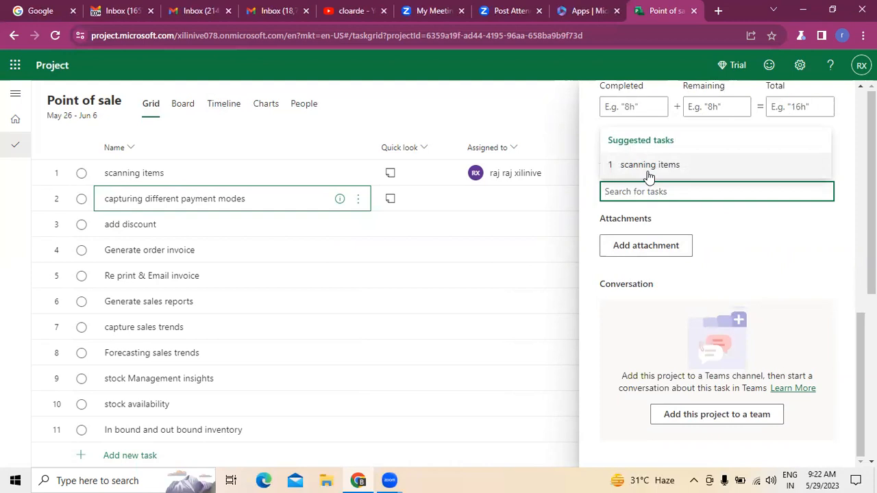
pyautogui.click(648, 173)
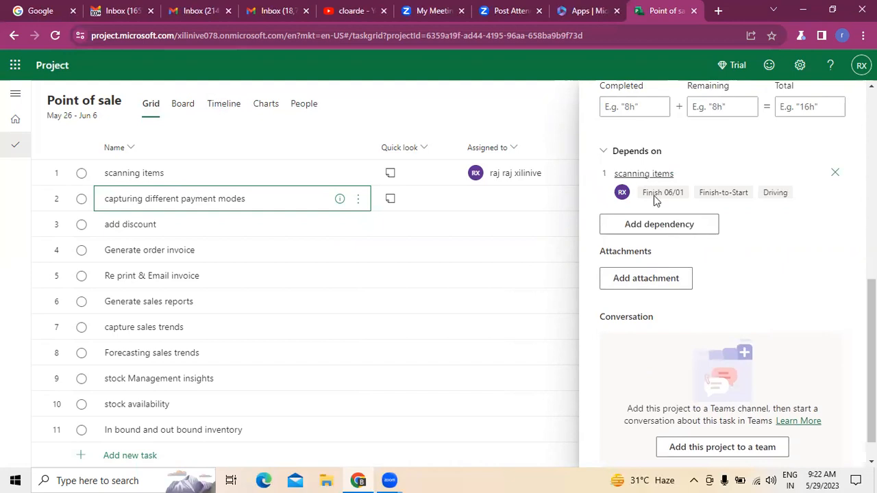
# Add the creating a Payment gateway task as a second dependency of the payment modes task and close its details.
pyautogui.click(662, 226)
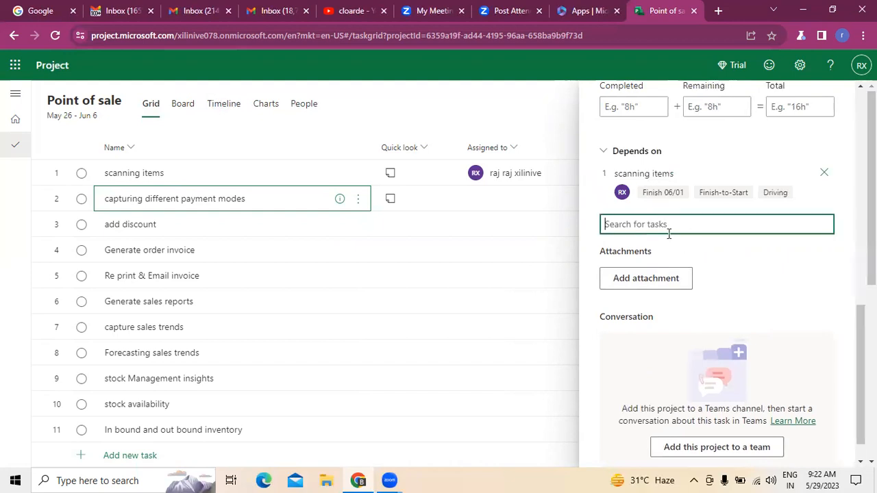
pyautogui.write('creating a Payment gateway')
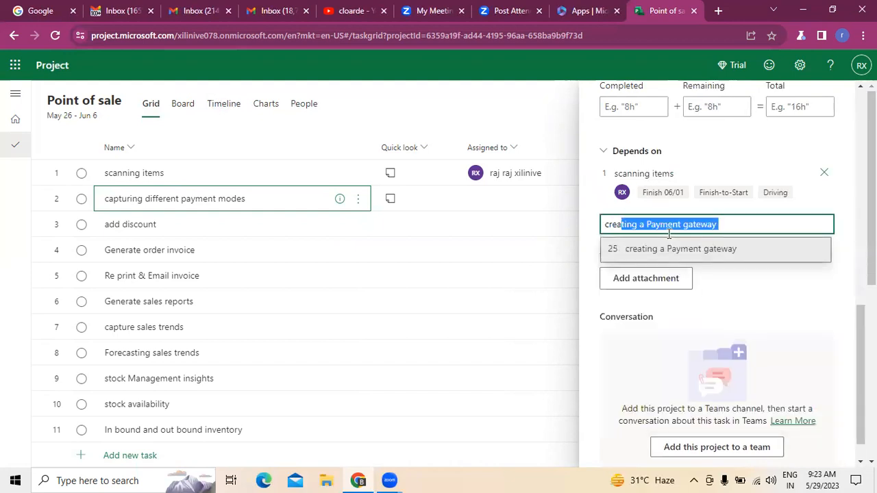
pyautogui.click(658, 258)
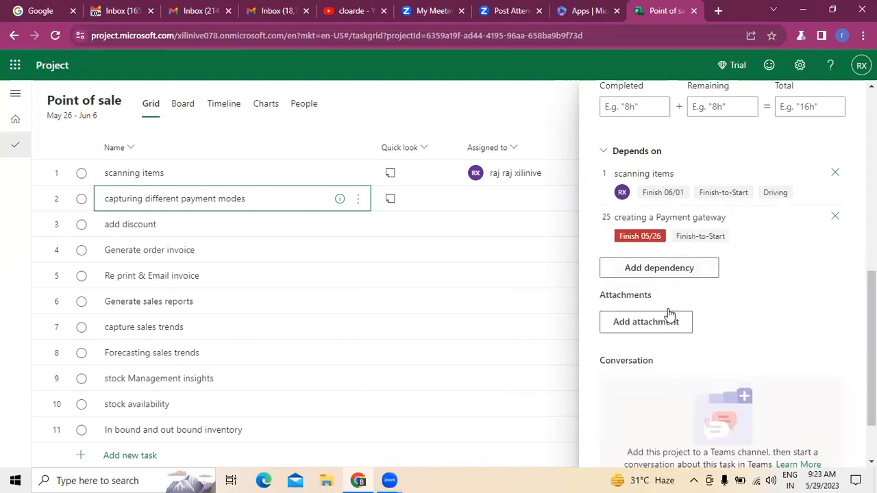
pyautogui.scroll(5, 765, 278)
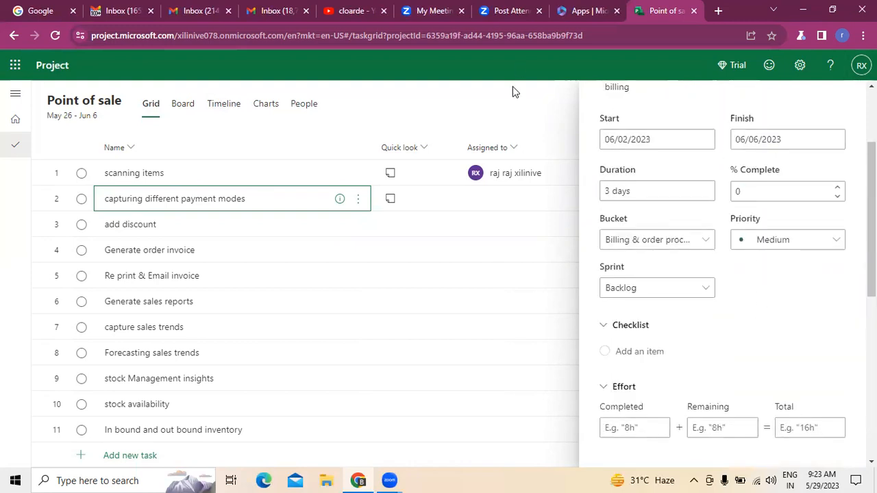
pyautogui.scroll(2, 833, 140)
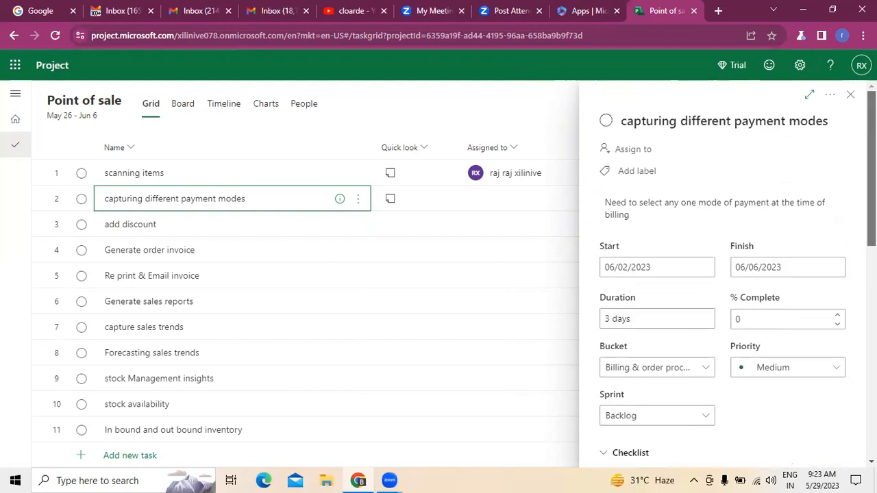
pyautogui.click(851, 94)
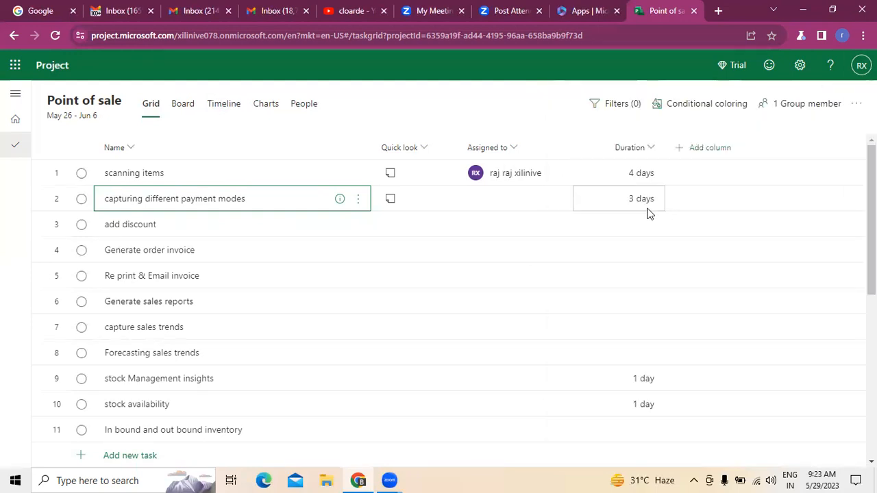
# Open the add discount task's details and add the note "we need to add the discount if any at the time of billing".
pyautogui.scroll(-5, 526, 325)
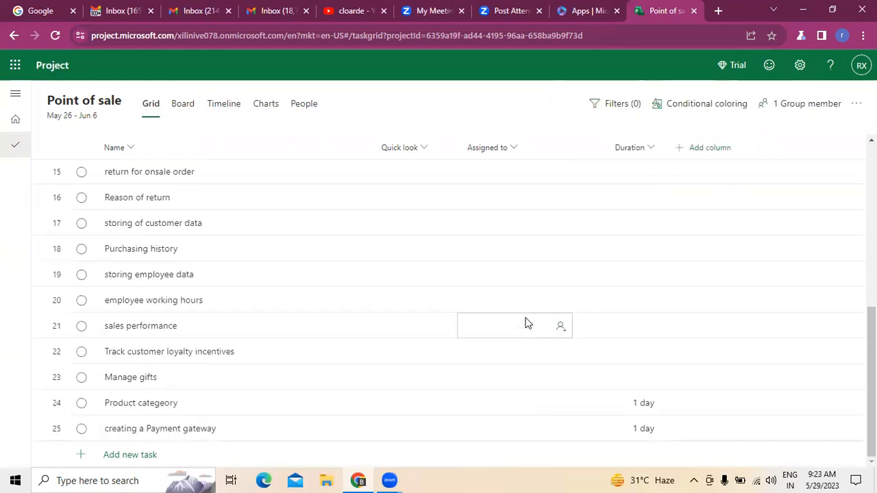
pyautogui.scroll(5, 526, 323)
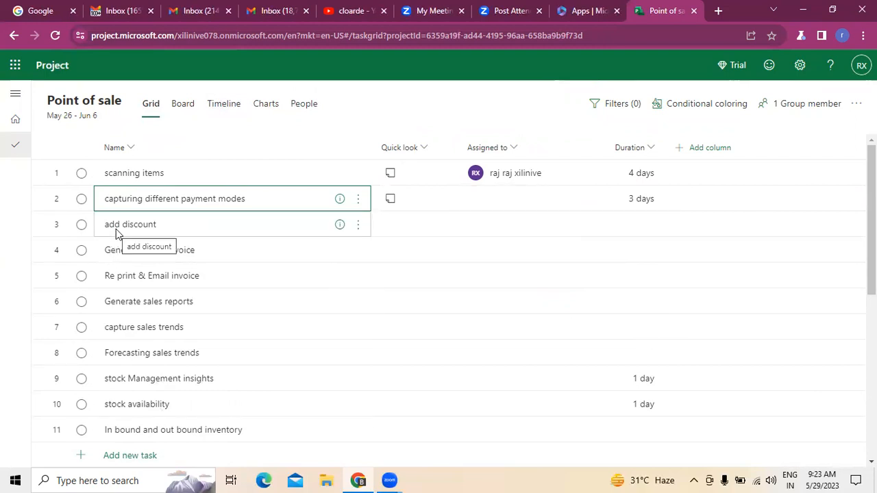
pyautogui.click(357, 227)
pyautogui.click(414, 213)
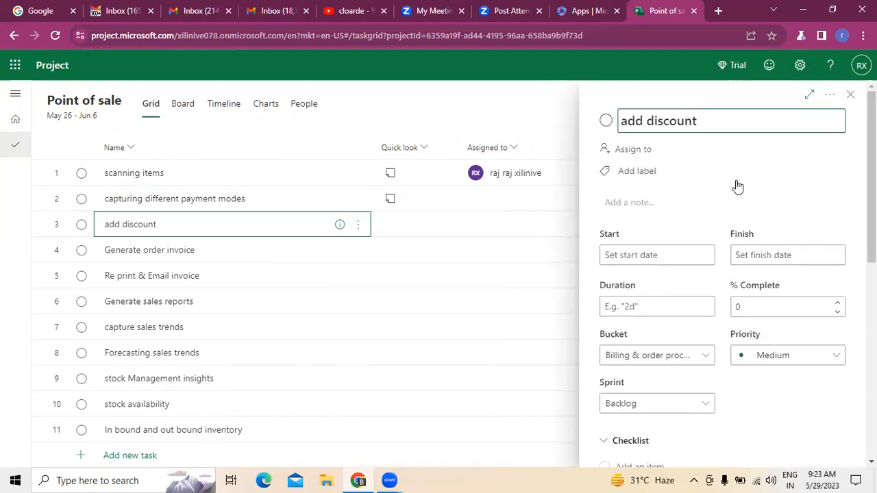
pyautogui.click(672, 201)
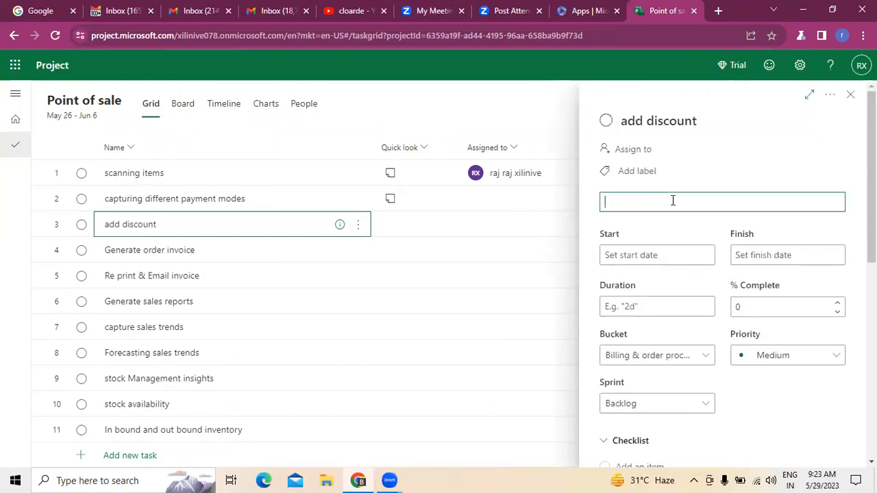
pyautogui.write('we need to add the discount if any at the tie')
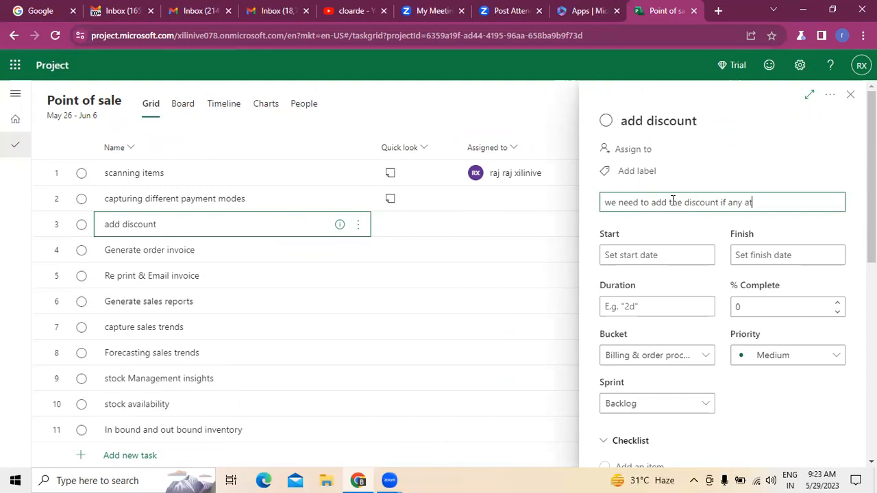
pyautogui.press('BackSpace')
pyautogui.press('BackSpace')
pyautogui.write('me of billing')
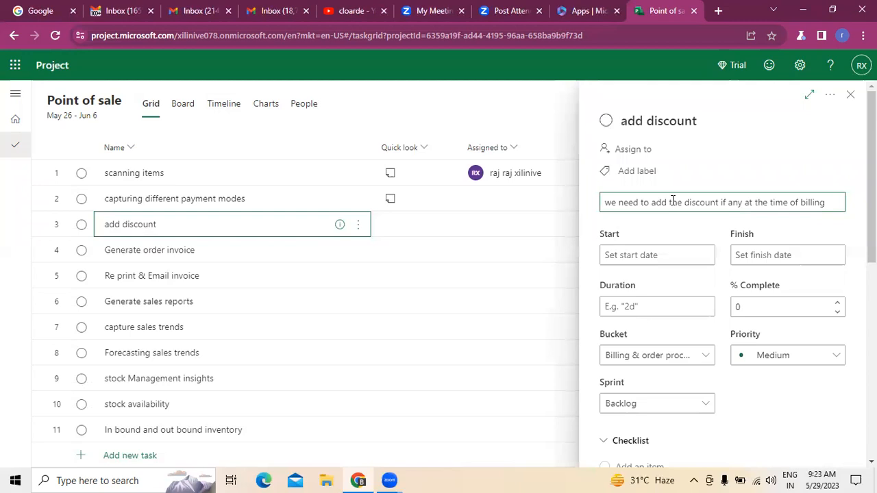
# Set the add discount task's start date to 05/31/2023 and its finish date to 06/05/2023.
pyautogui.click(659, 257)
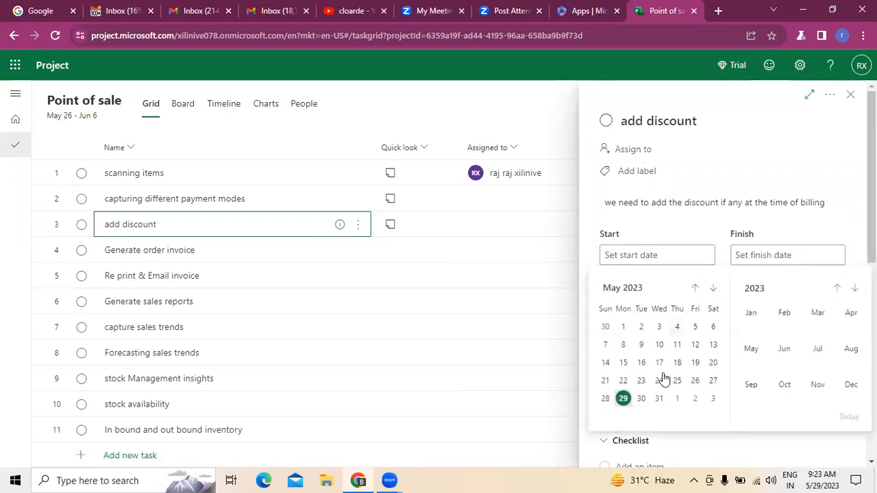
pyautogui.click(659, 398)
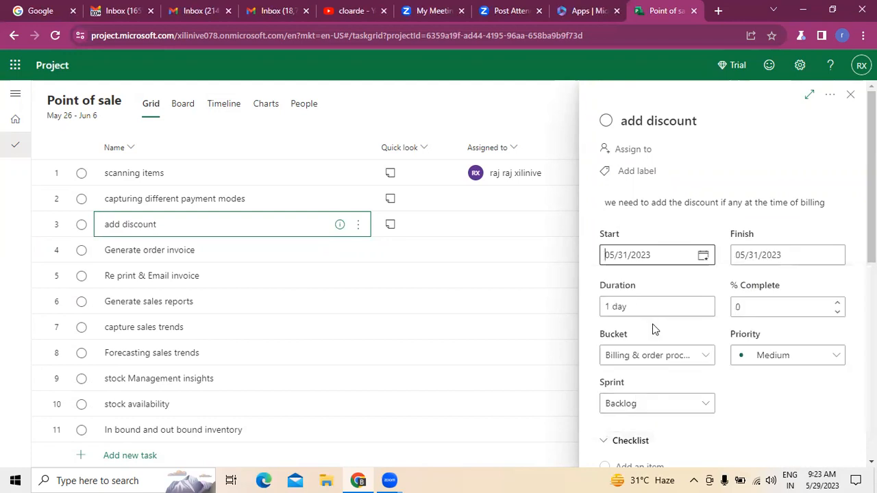
pyautogui.click(834, 257)
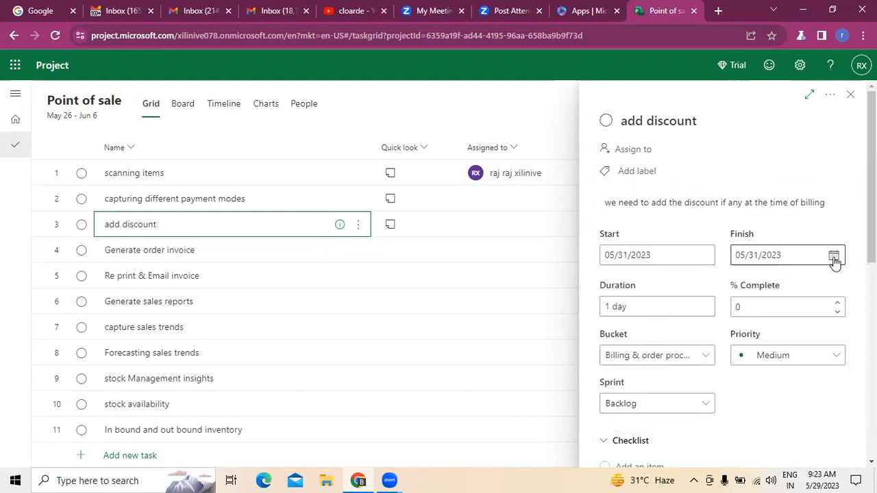
pyautogui.click(713, 290)
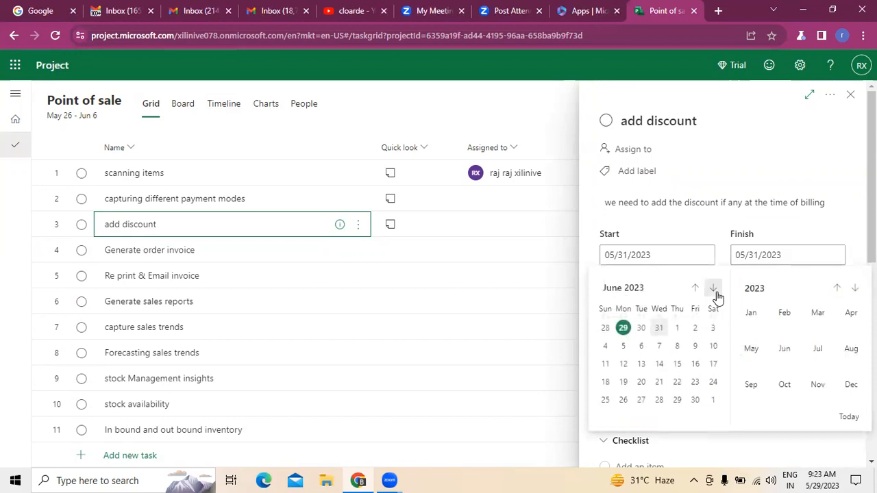
pyautogui.click(623, 345)
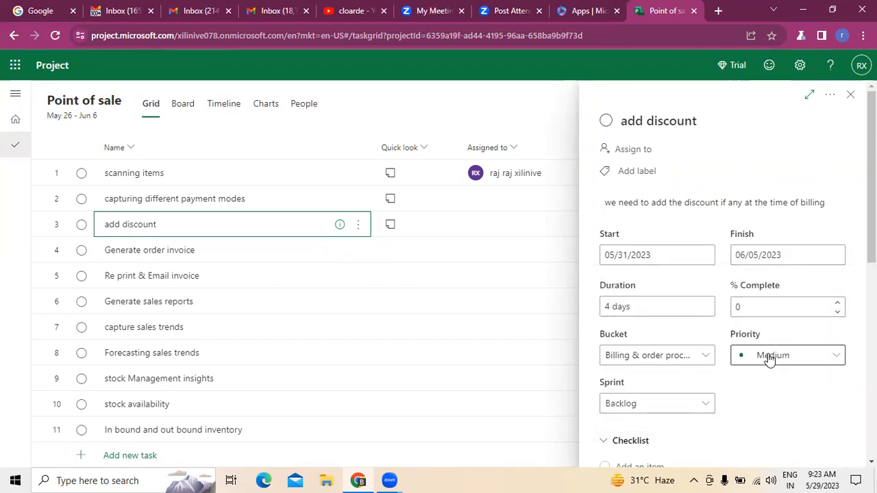
# Make the add discount task depend on the capturing different payment modes and scanning items tasks.
pyautogui.scroll(-2, 768, 357)
pyautogui.scroll(-2, 765, 352)
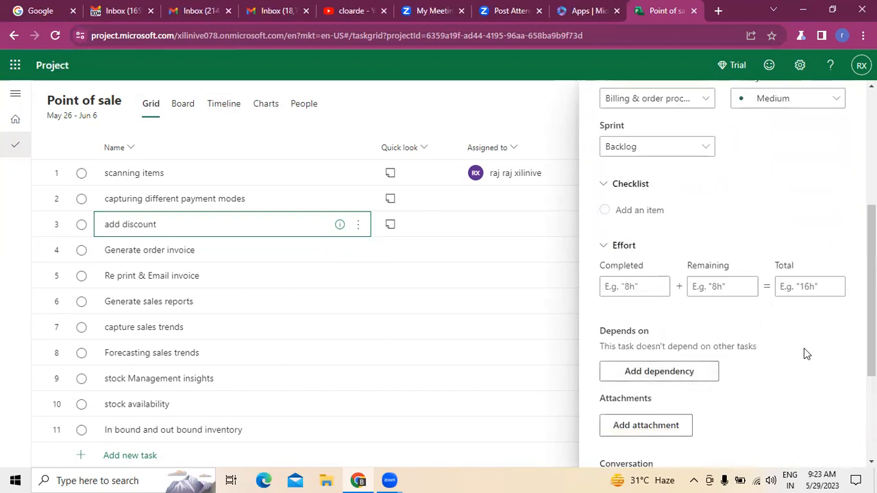
pyautogui.scroll(-2, 803, 354)
pyautogui.click(662, 244)
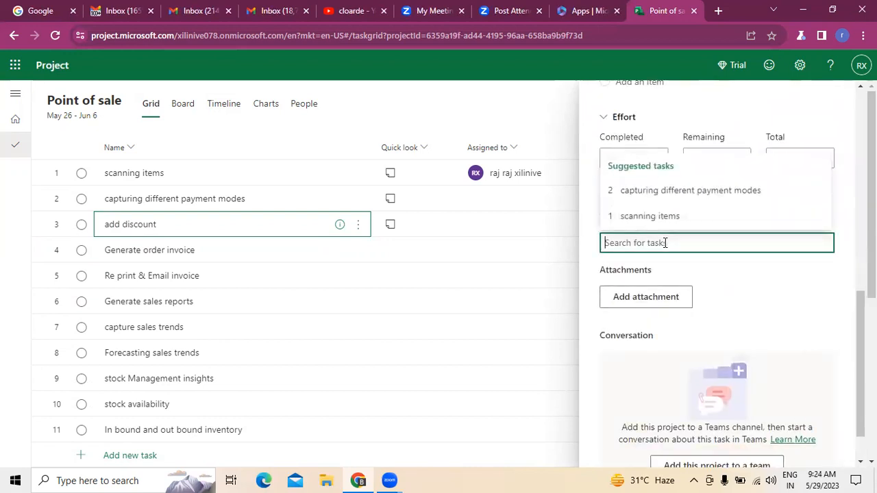
pyautogui.click(665, 196)
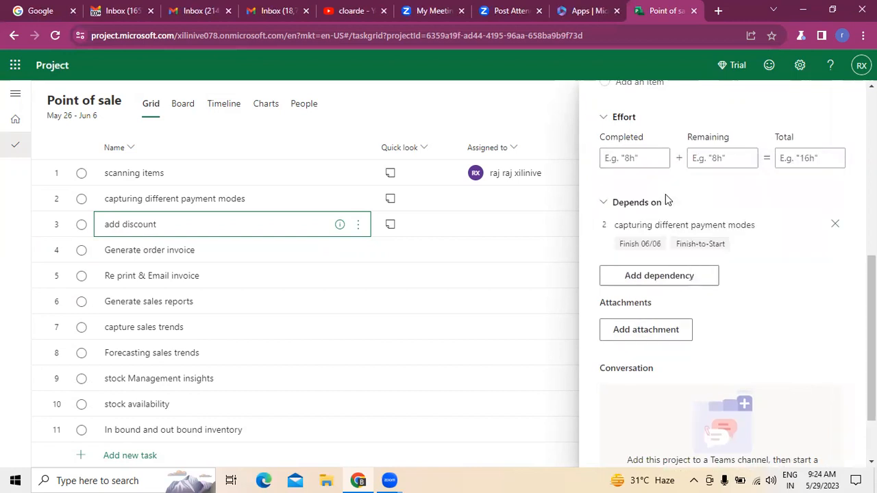
pyautogui.click(654, 278)
pyautogui.click(652, 258)
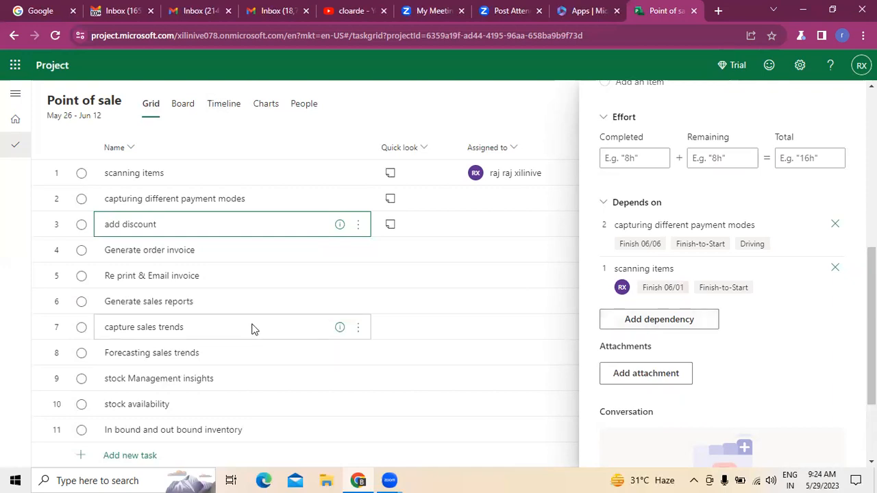
# Check the task list for another prerequisite and add Product categeory as a third dependency of the add discount task.
pyautogui.scroll(-3, 251, 329)
pyautogui.scroll(-3, 185, 425)
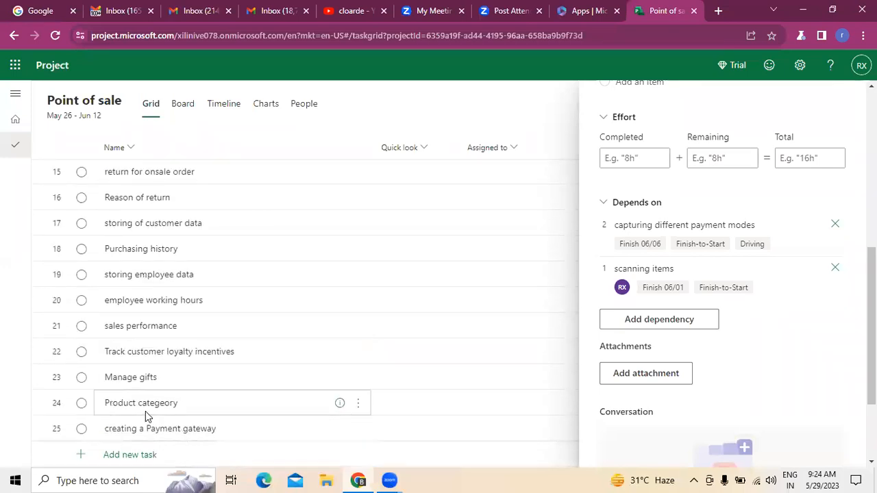
pyautogui.scroll(4, 482, 350)
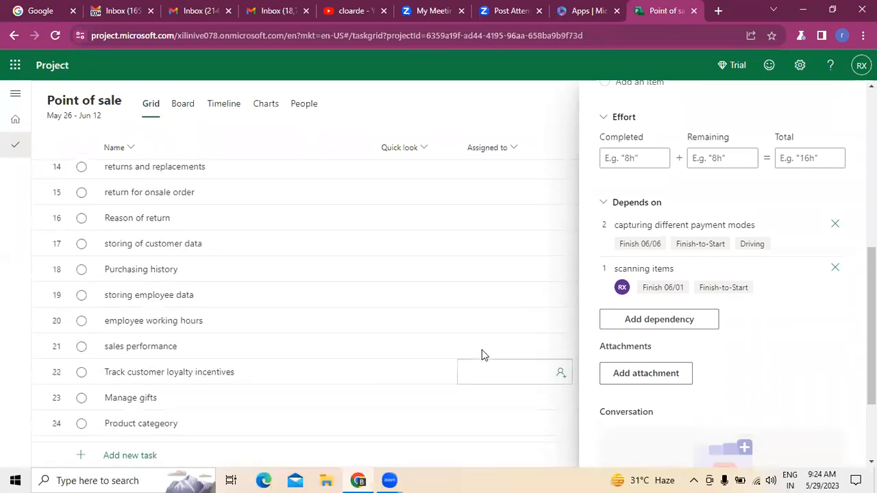
pyautogui.click(691, 319)
pyautogui.write('Product category')
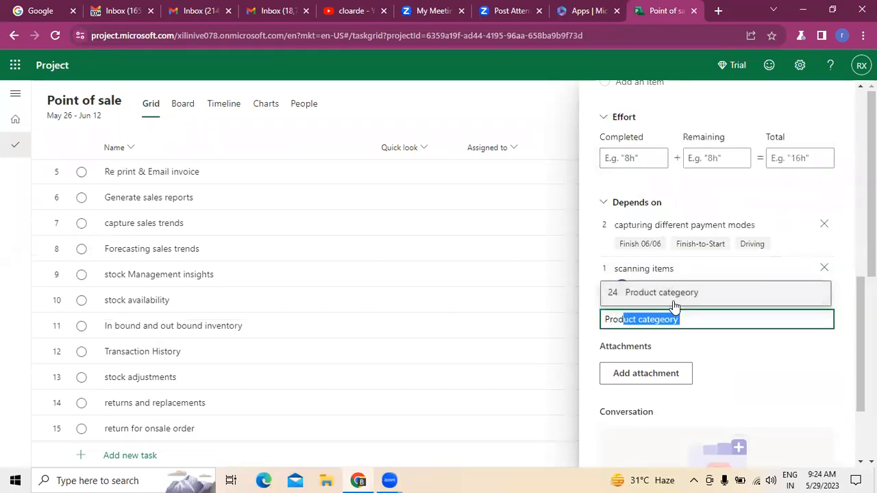
pyautogui.click(674, 301)
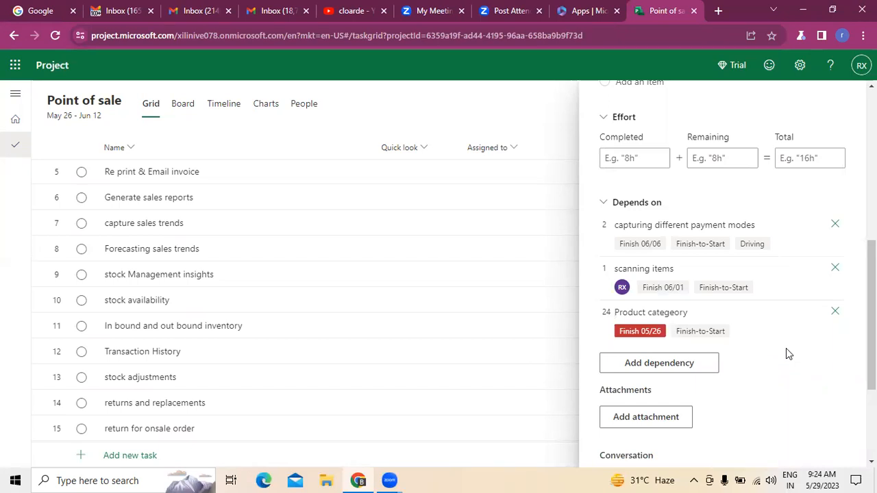
# Remove the Product categeory and capturing different payment modes dependencies from the add discount task.
pyautogui.scroll(-3, 842, 371)
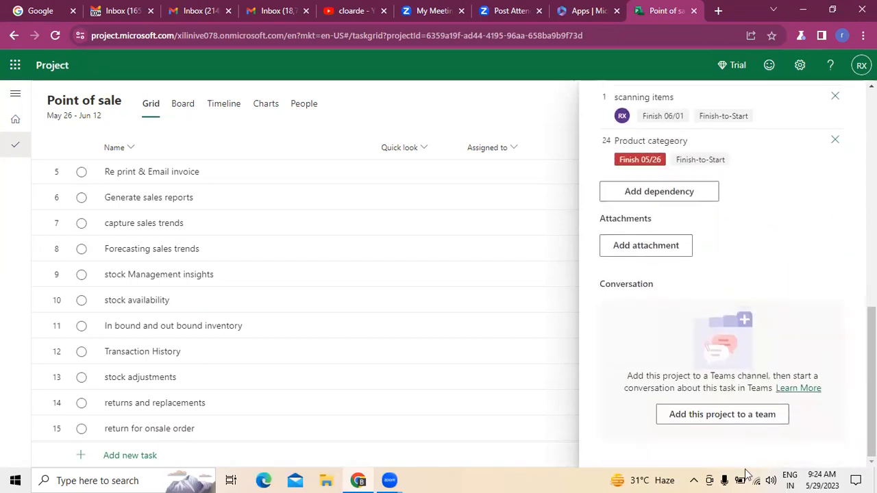
pyautogui.click(835, 140)
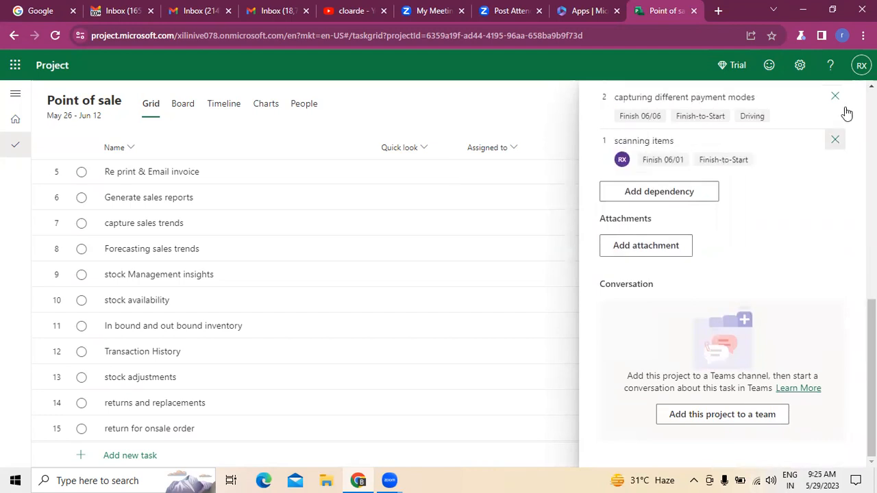
pyautogui.click(835, 96)
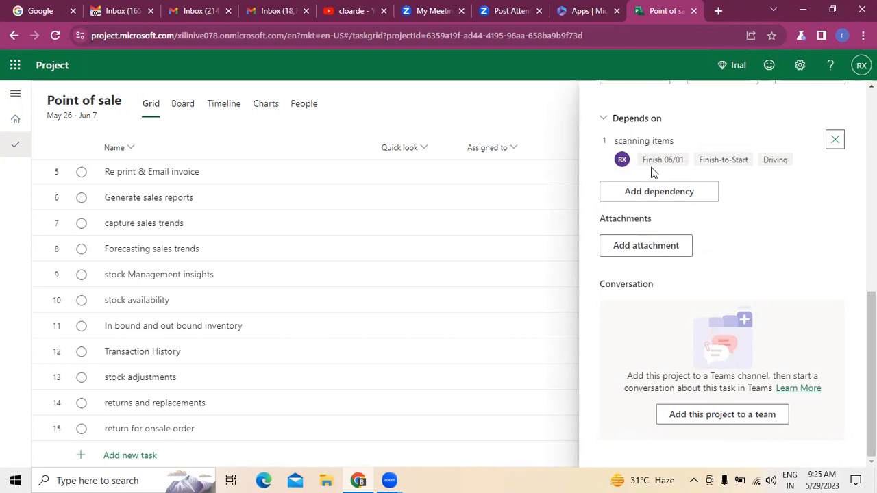
# Add capturing different payment modes and Product categeory as dependencies of the add discount task and close its details.
pyautogui.click(651, 193)
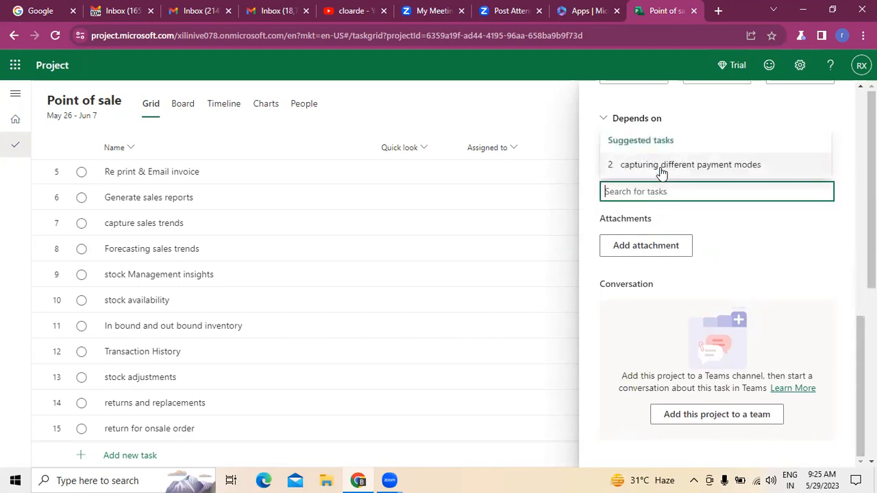
pyautogui.click(662, 168)
pyautogui.click(657, 240)
pyautogui.write('Product categeory')
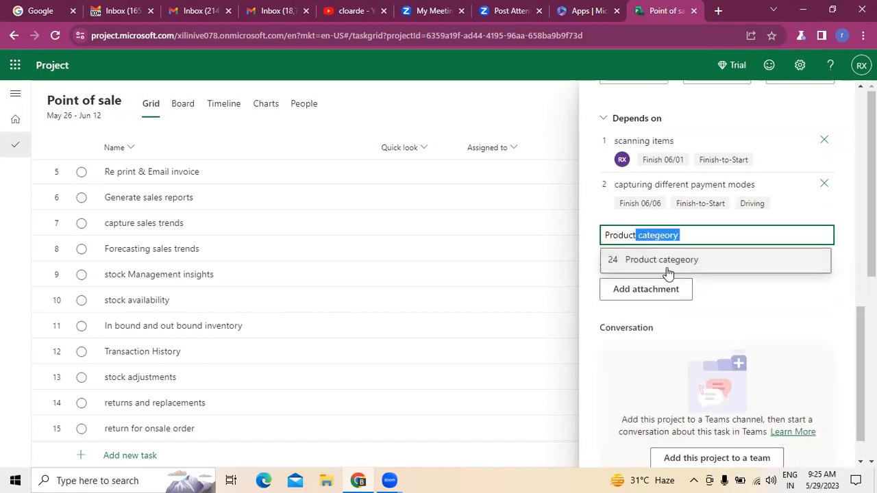
pyautogui.click(668, 262)
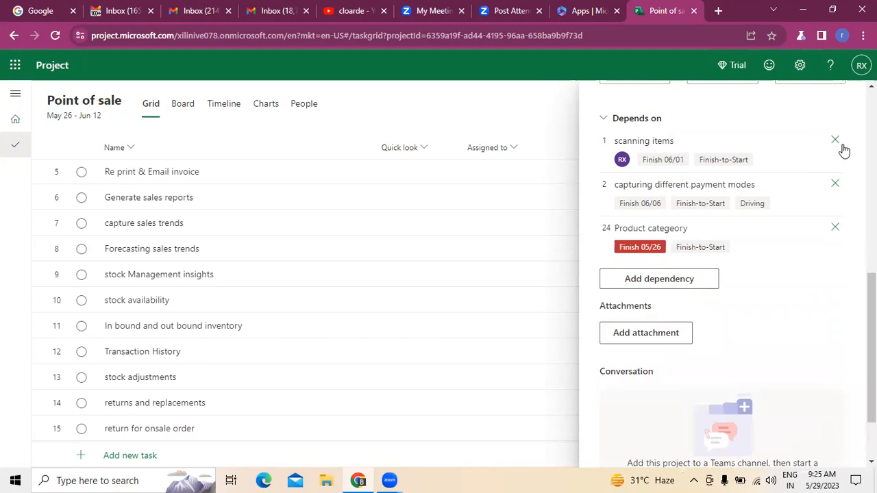
pyautogui.moveTo(871, 318); pyautogui.dragTo(871, 130)
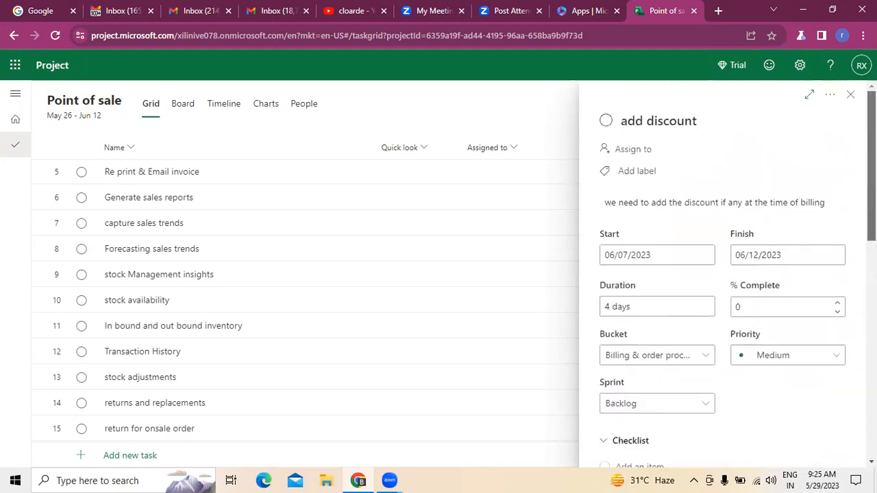
pyautogui.click(850, 95)
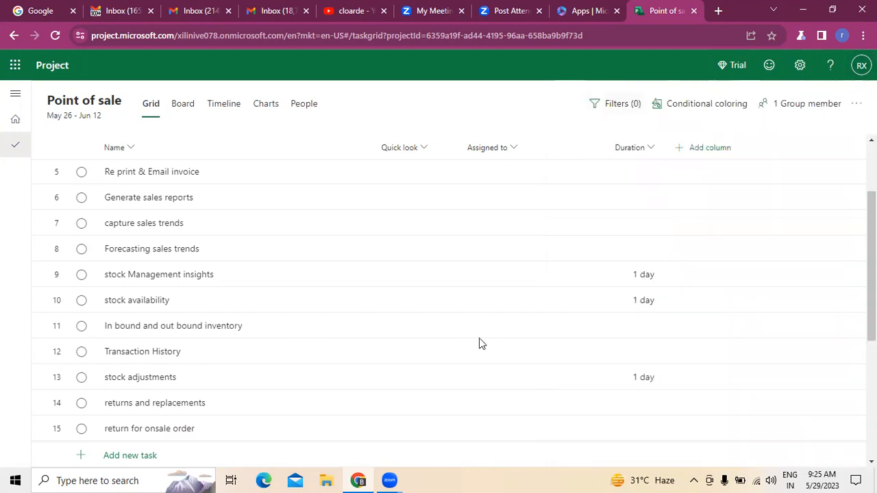
# Open the Generate order invoice task's details and add the note "Need to generate an order invoice".
pyautogui.scroll(-4, 501, 327)
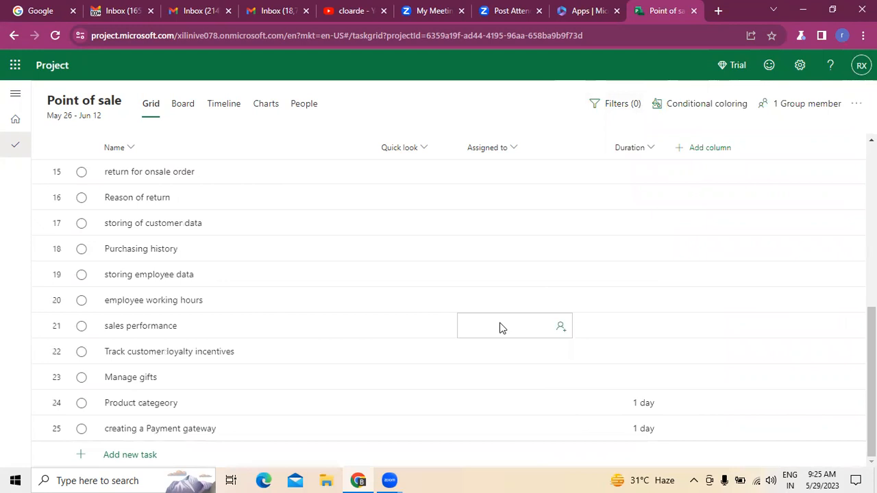
pyautogui.scroll(6, 500, 327)
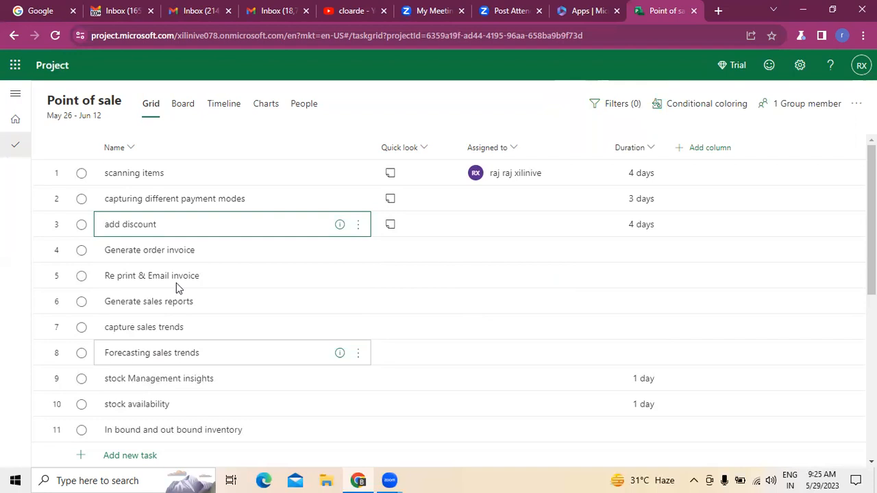
pyautogui.click(359, 255)
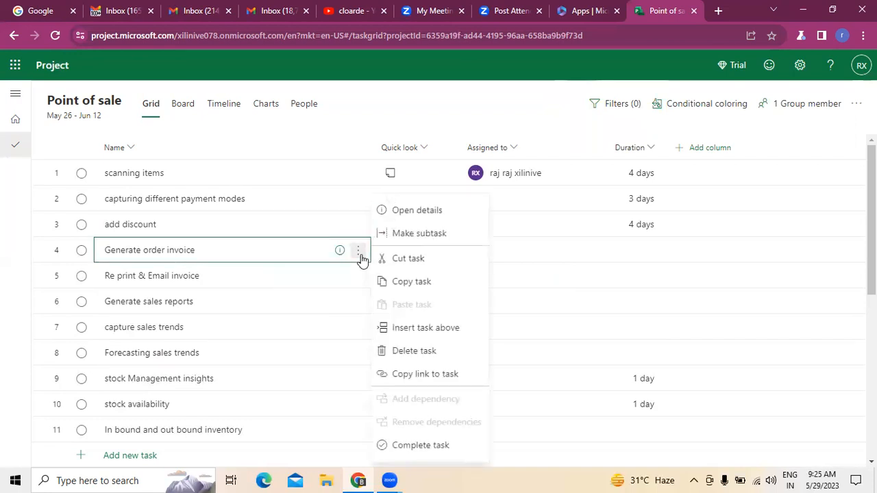
pyautogui.click(433, 211)
pyautogui.click(641, 204)
pyautogui.write('N')
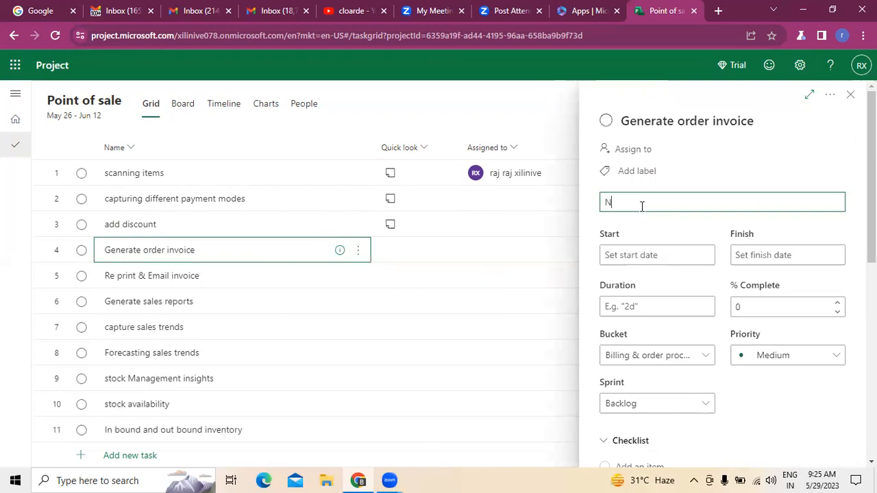
pyautogui.write('eed to generate an order i')
pyautogui.write('nvoice')
# Set the Generate order invoice task's start date to 06/05/2023 and its finish date to 06/09/2023.
pyautogui.click(702, 257)
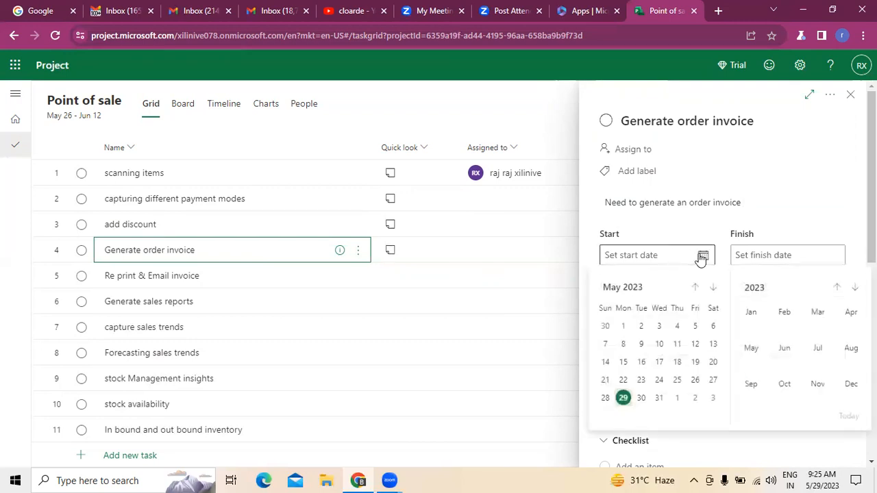
pyautogui.click(641, 399)
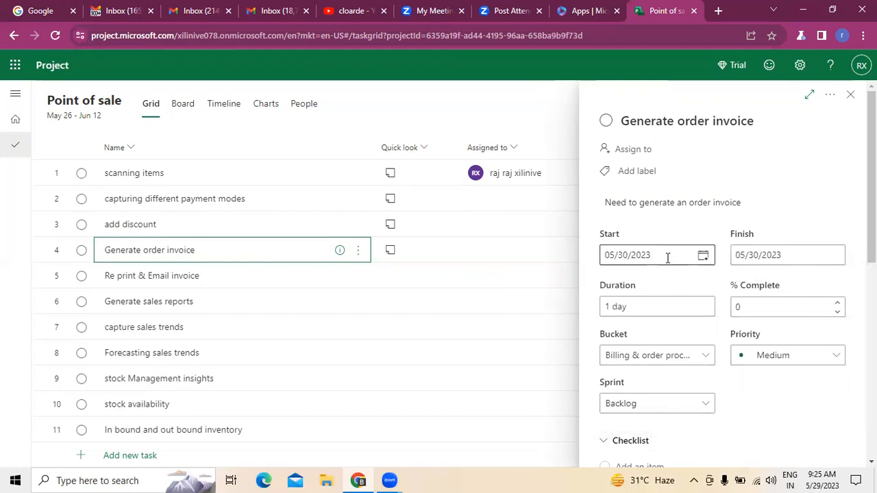
pyautogui.click(702, 257)
pyautogui.click(712, 287)
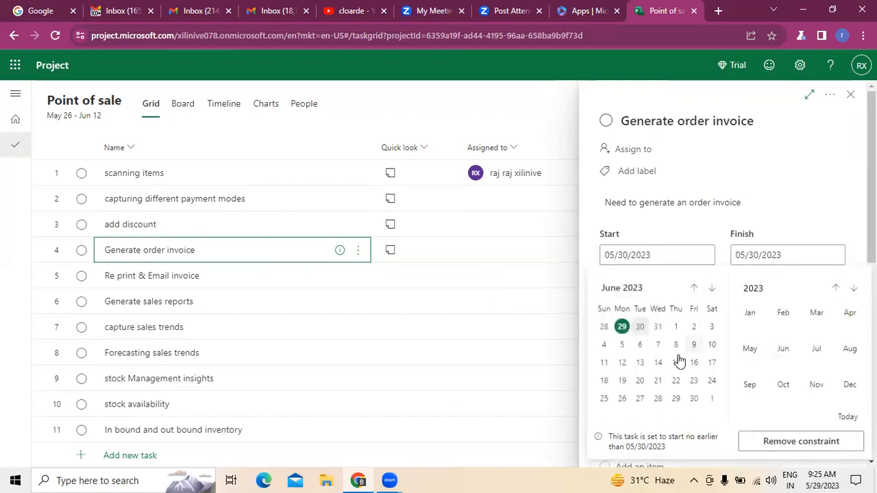
pyautogui.click(621, 345)
pyautogui.click(831, 256)
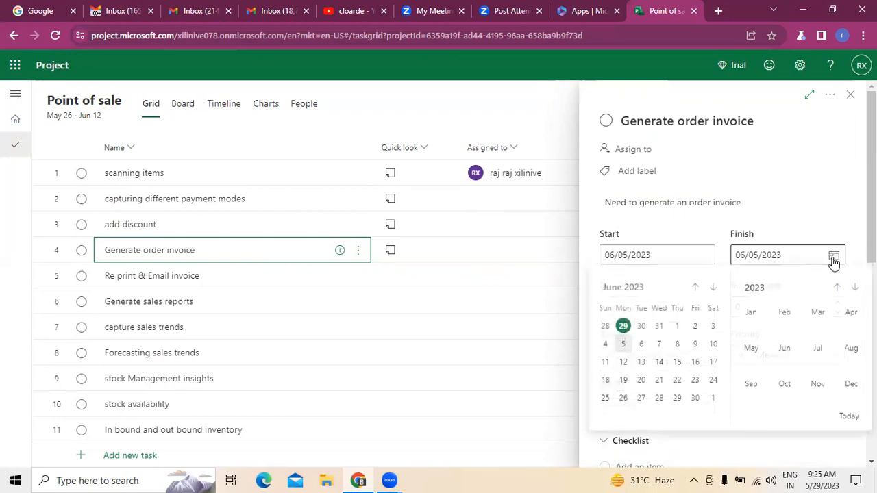
pyautogui.click(695, 344)
# Make the Generate order invoice task depend on the add discount, capturing different payment modes and scanning items tasks.
pyautogui.scroll(-1, 777, 377)
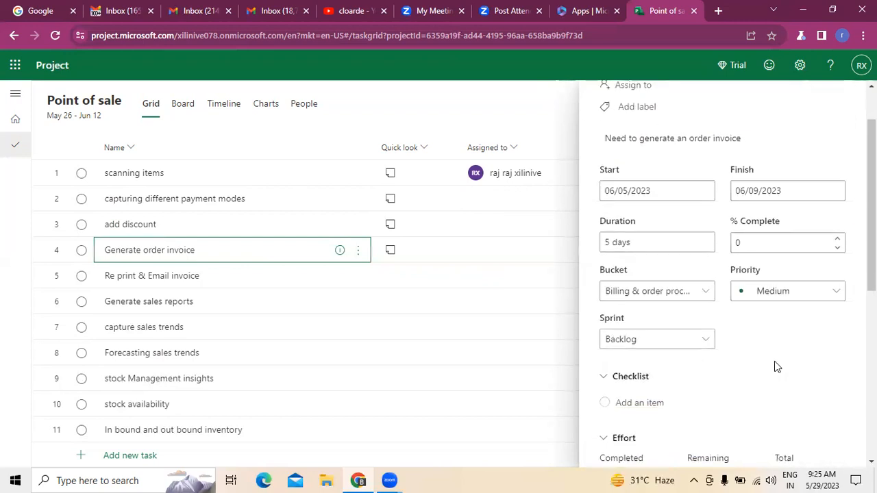
pyautogui.scroll(-2, 775, 362)
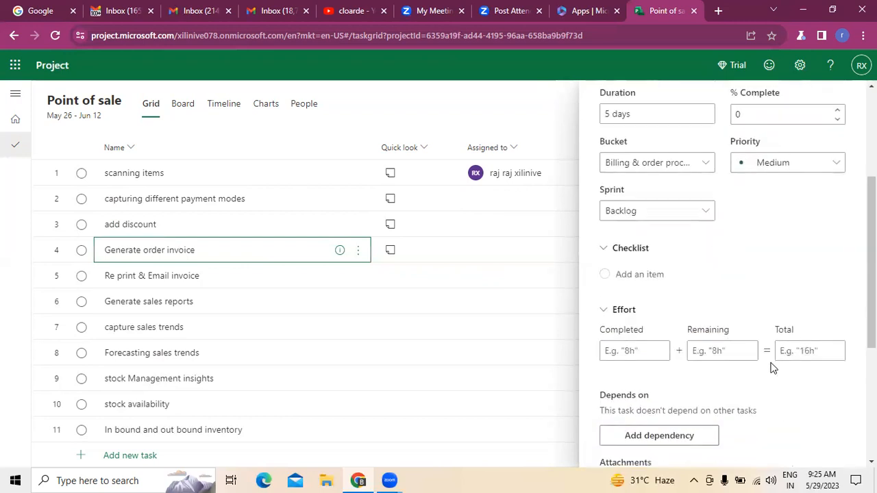
pyautogui.scroll(-3, 770, 368)
pyautogui.click(662, 244)
pyautogui.click(651, 165)
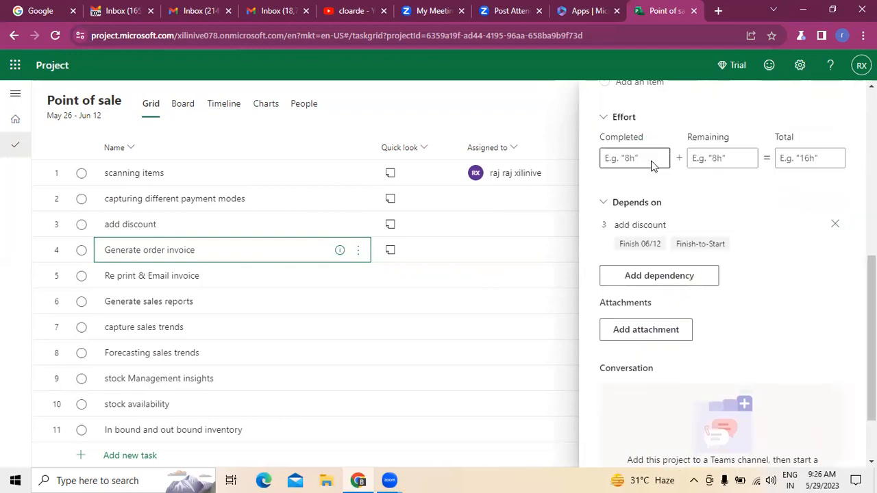
pyautogui.click(646, 281)
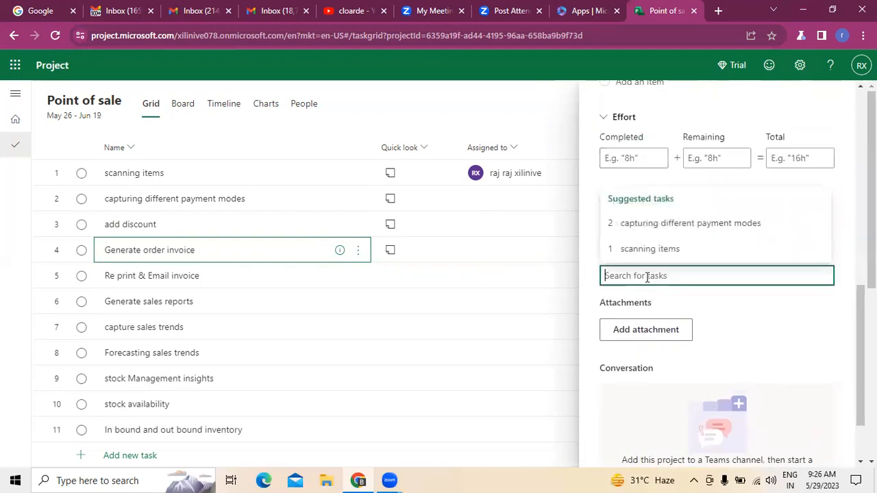
pyautogui.click(649, 233)
pyautogui.click(662, 319)
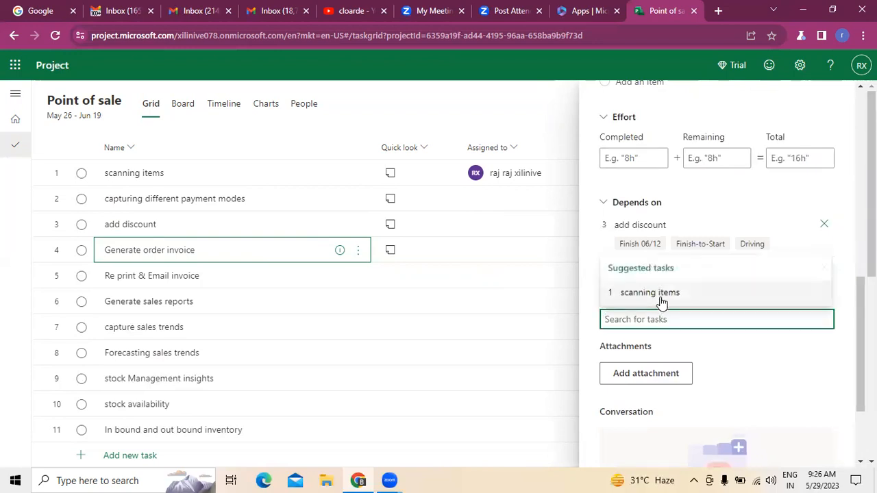
pyautogui.click(661, 298)
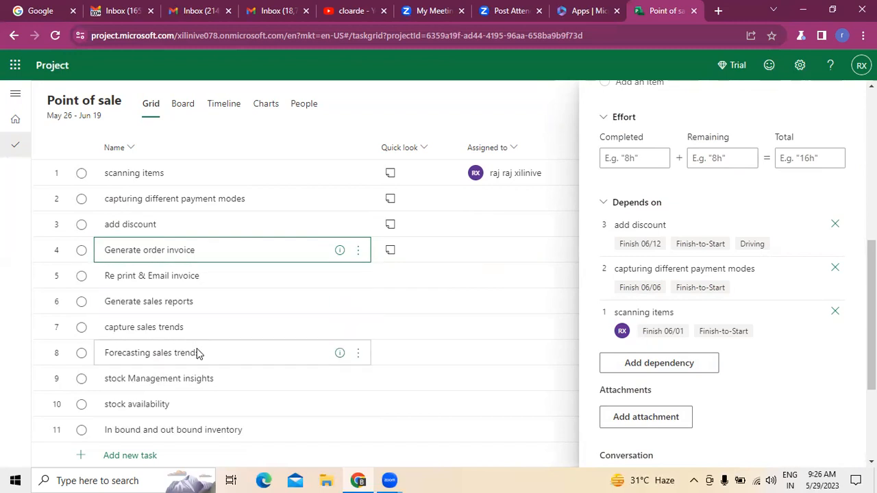
# Look through the project's task list for further prerequisites of the Generate order invoice task.
pyautogui.scroll(-5, 195, 352)
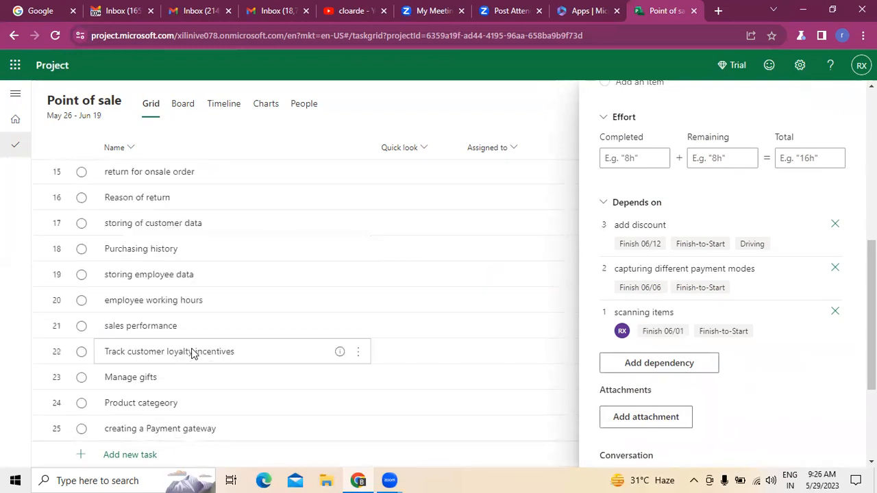
pyautogui.scroll(5, 195, 352)
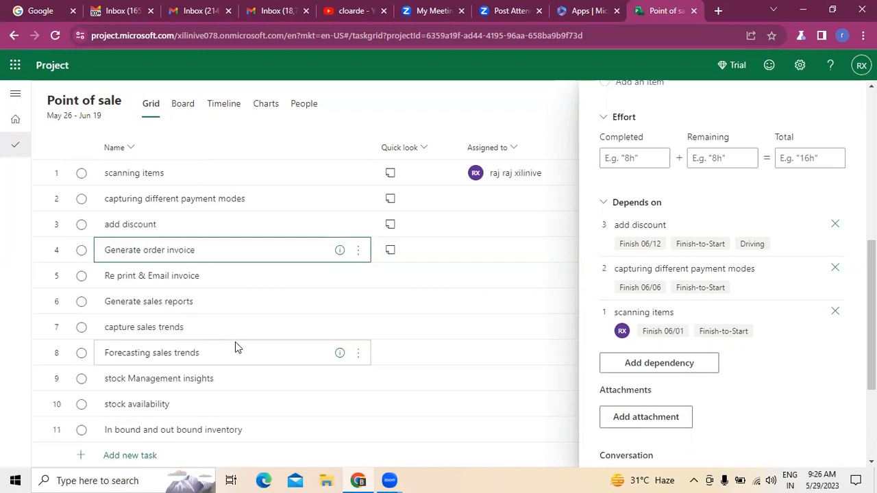
pyautogui.scroll(-5, 235, 342)
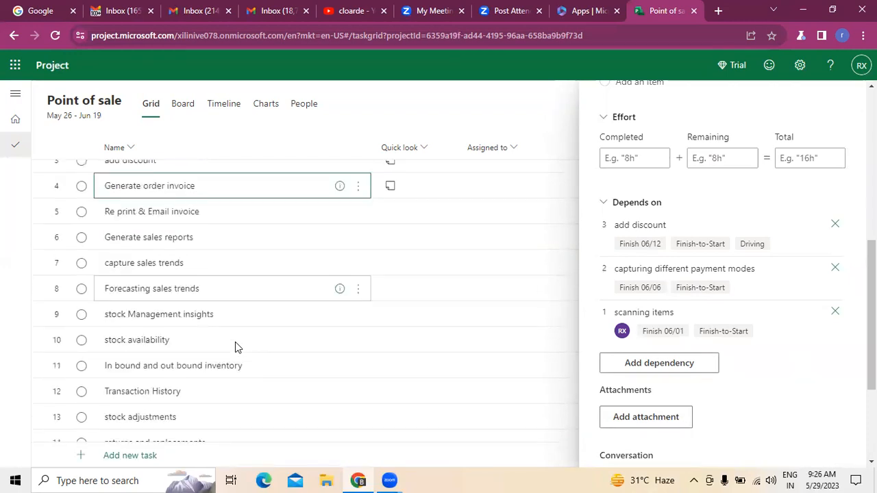
pyautogui.scroll(-5, 235, 341)
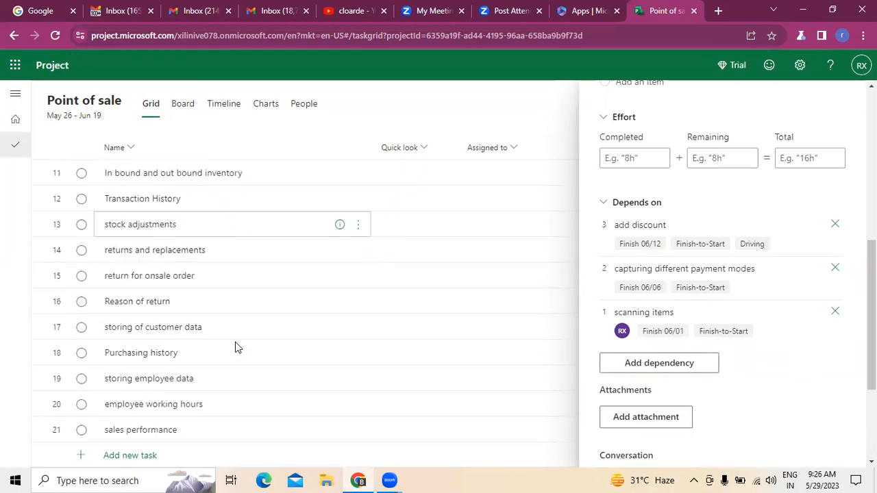
pyautogui.scroll(3, 192, 264)
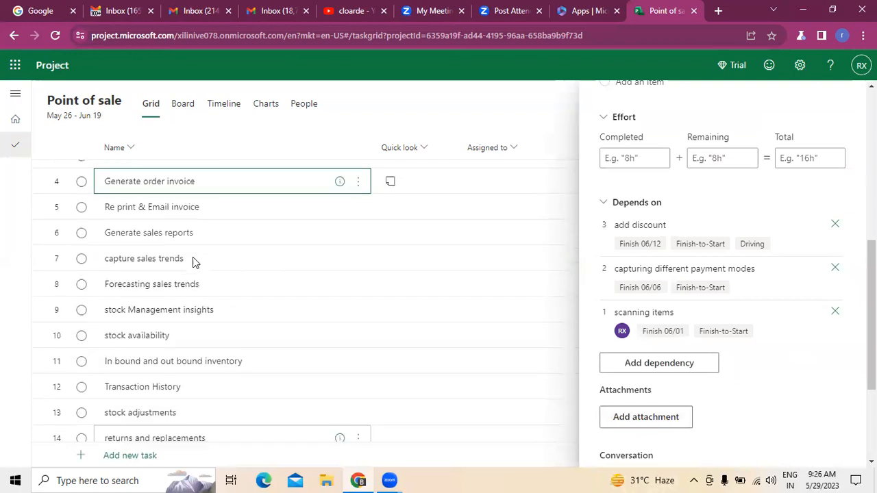
pyautogui.scroll(-2, 193, 262)
pyautogui.scroll(-2, 199, 267)
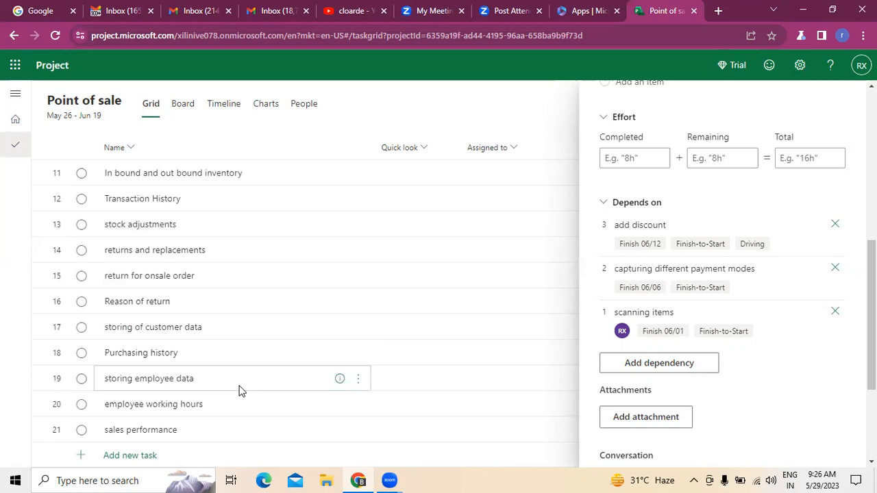
# Review the Generate order invoice task's dates and dependencies, and close its details without adding another dependency.
pyautogui.moveTo(872, 308); pyautogui.dragTo(872, 158)
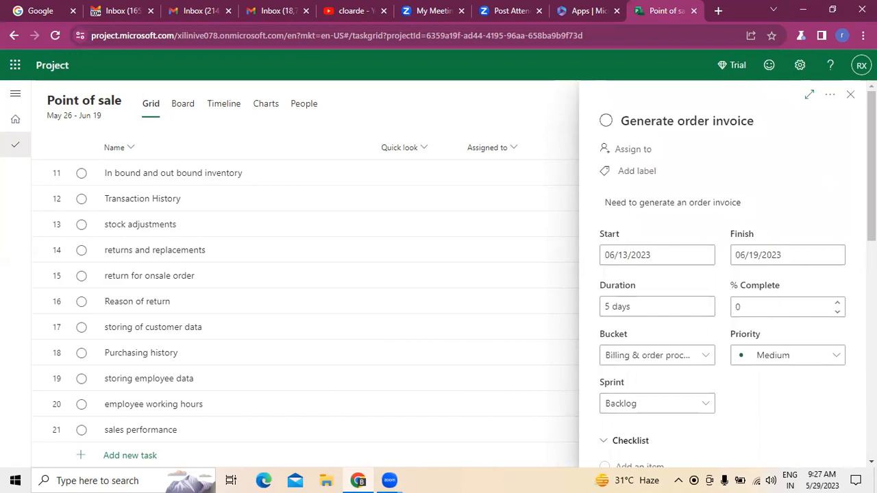
pyautogui.scroll(-5, 726, 274)
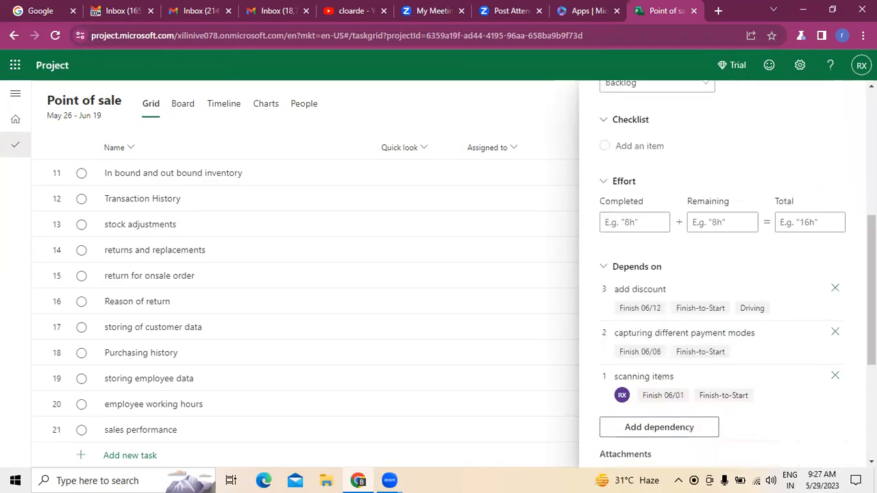
pyautogui.scroll(-1, 638, 455)
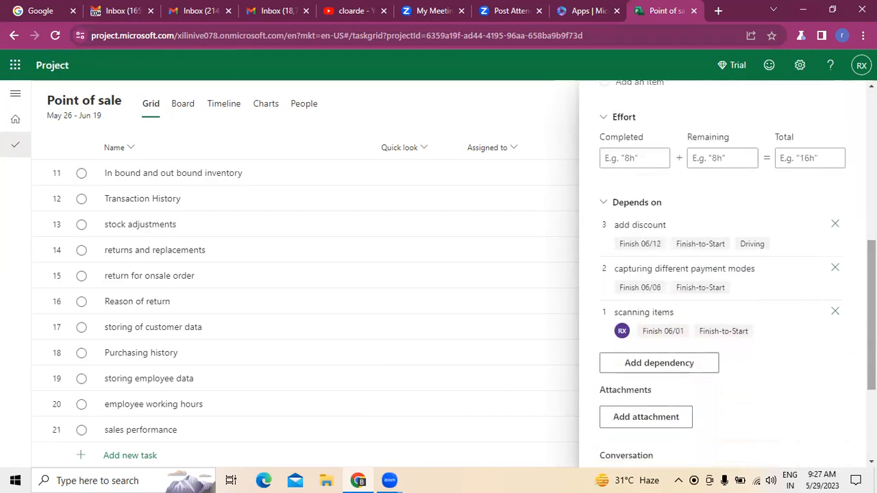
pyautogui.click(649, 367)
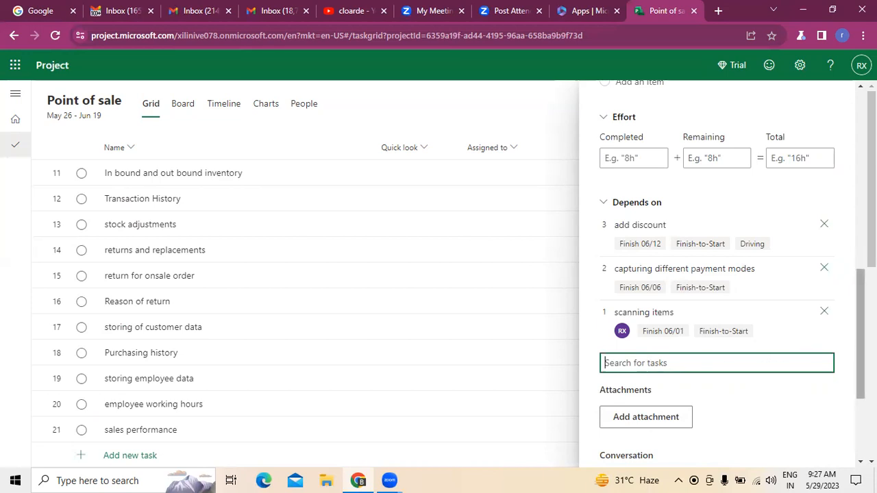
pyautogui.click(861, 333)
pyautogui.moveTo(871, 334); pyautogui.dragTo(872, 180)
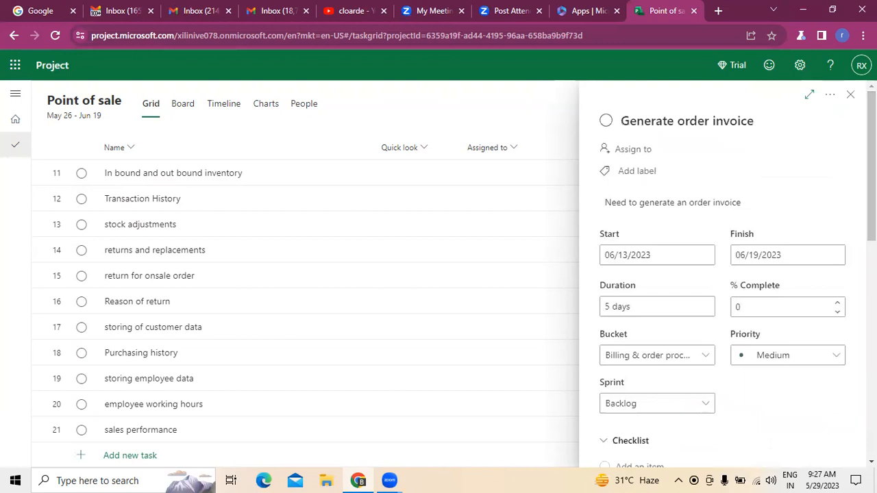
pyautogui.click(852, 97)
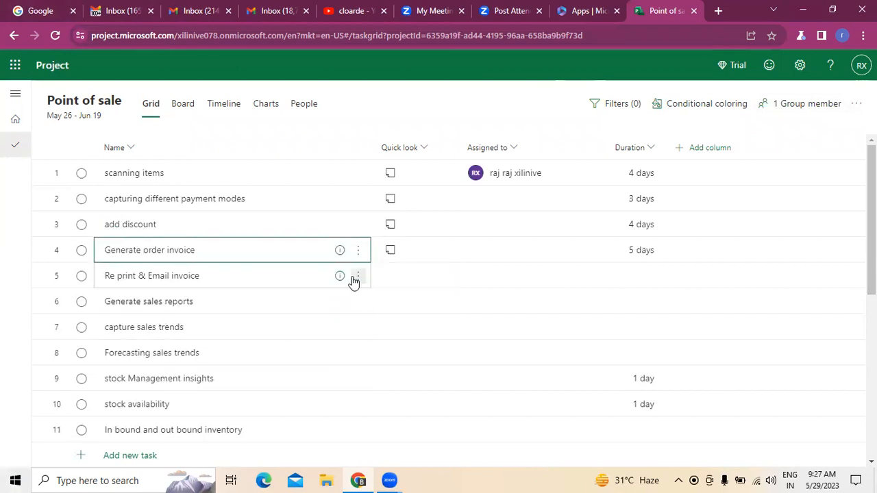
# Add the note "Need an option to reprint and email invoice after billing" to the Re print & Email invoice task.
pyautogui.click(358, 276)
pyautogui.click(414, 218)
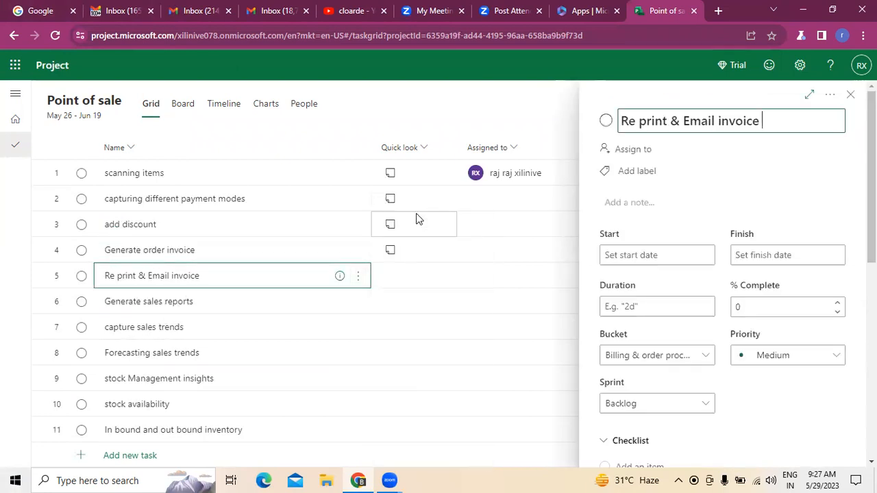
pyautogui.click(645, 202)
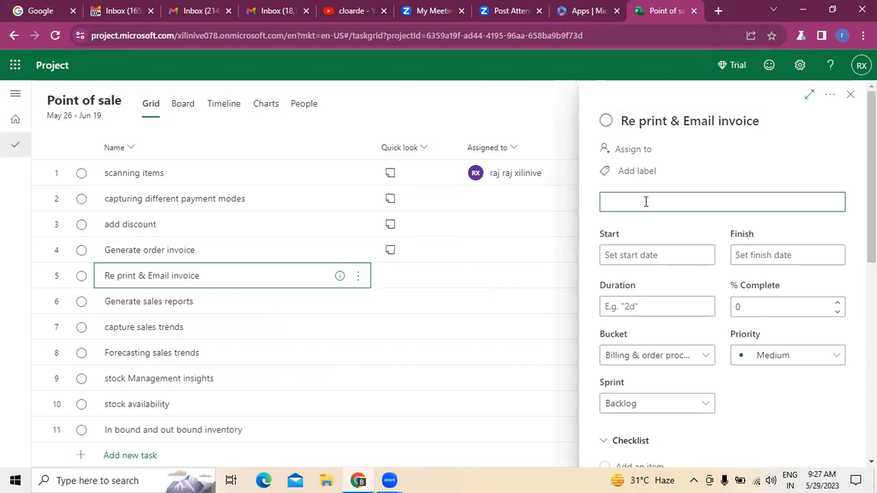
pyautogui.write('Need an option to reprint a')
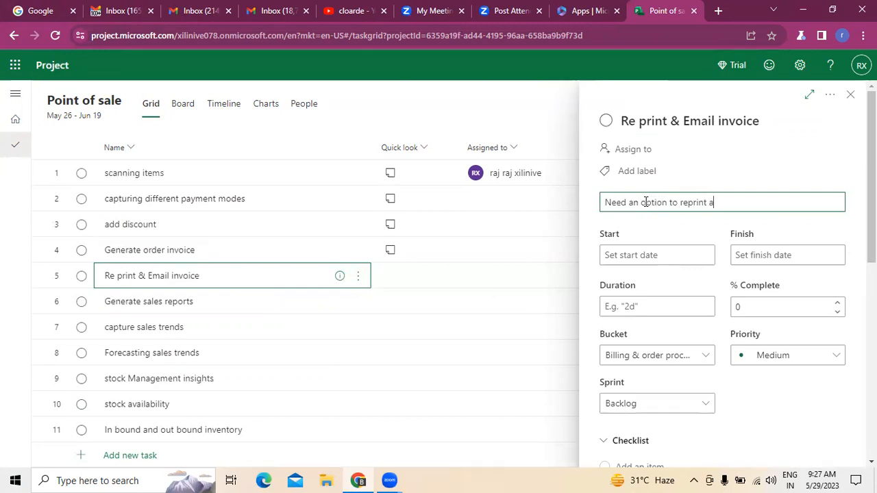
pyautogui.write('nd email ')
pyautogui.write('invoice ')
pyautogui.write('at ')
pyautogui.write('fter the')
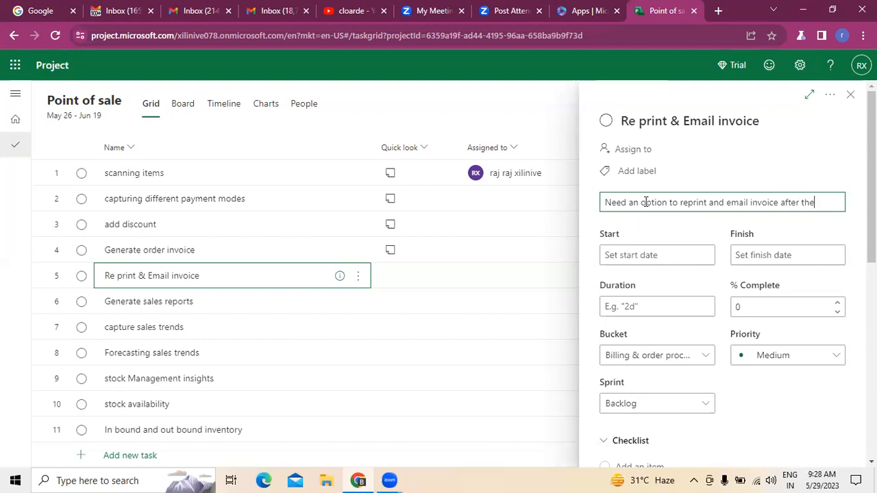
pyautogui.press('BackSpace')
pyautogui.press('BackSpace')
pyautogui.press('BackSpace')
pyautogui.write('billing')
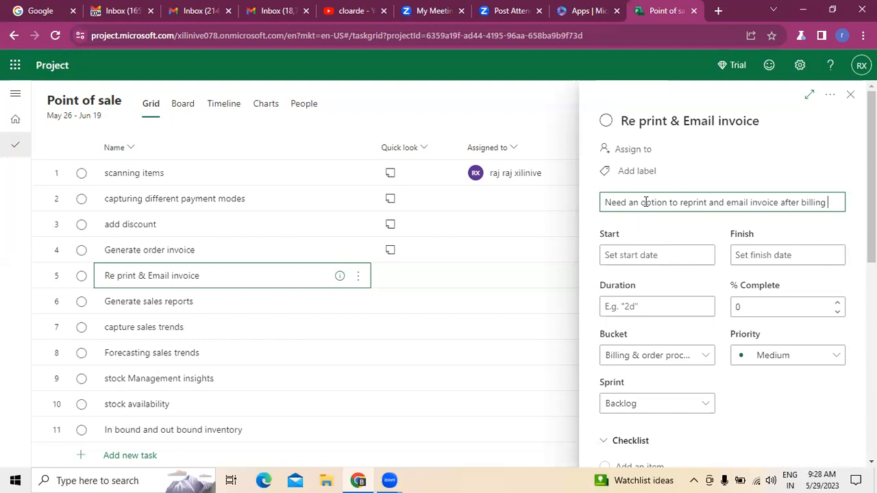
# Set the Re print & Email invoice task's start date to 06/05/2023 and its finish date to 06/09/2023.
pyautogui.click(704, 255)
pyautogui.click(703, 256)
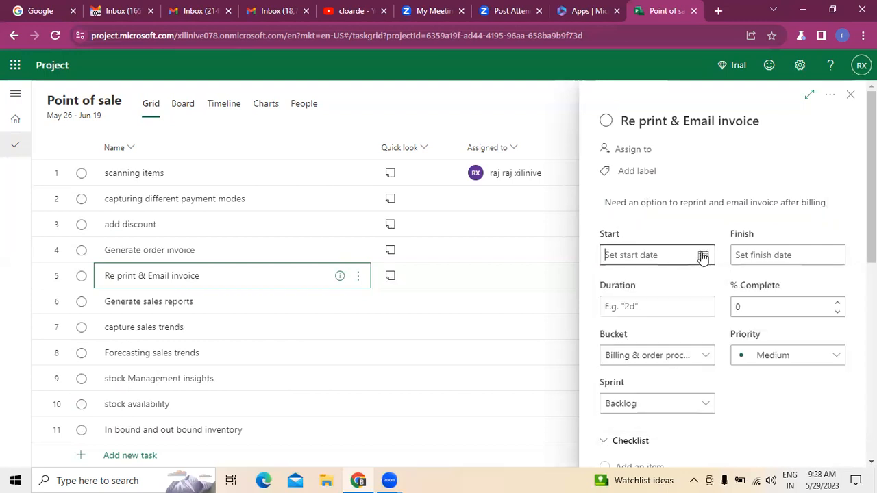
pyautogui.click(704, 257)
pyautogui.click(713, 288)
pyautogui.click(624, 346)
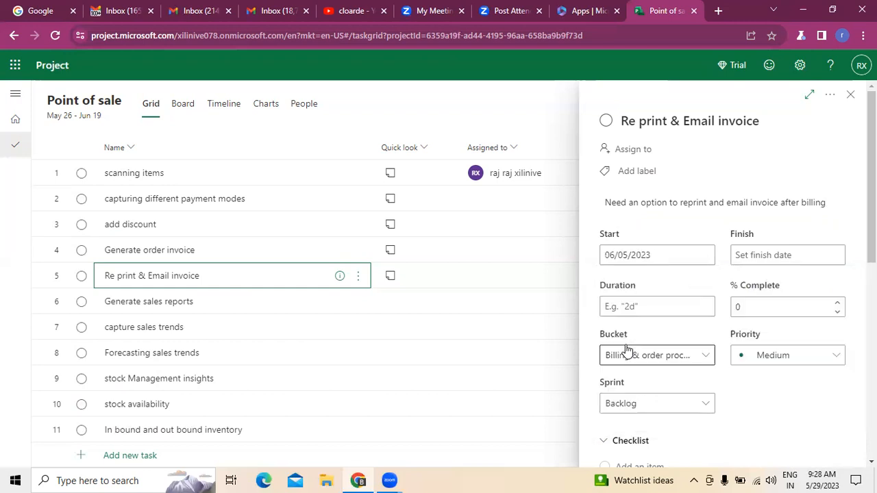
pyautogui.click(834, 256)
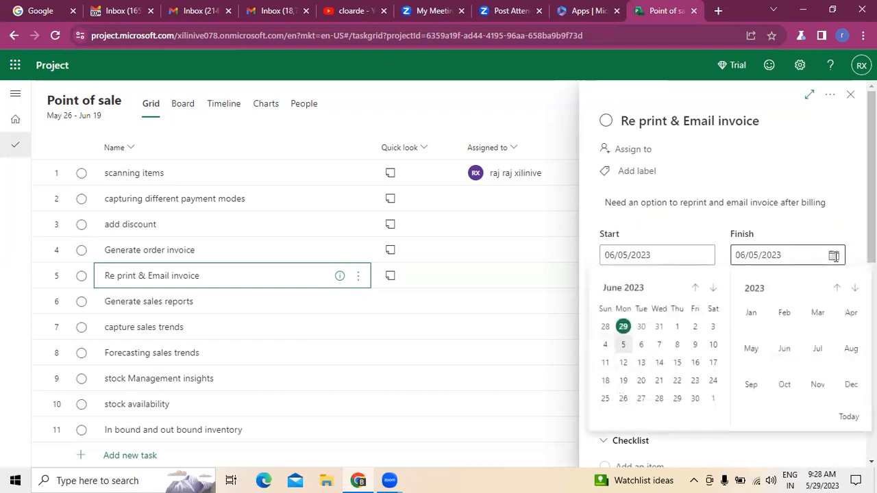
pyautogui.click(695, 346)
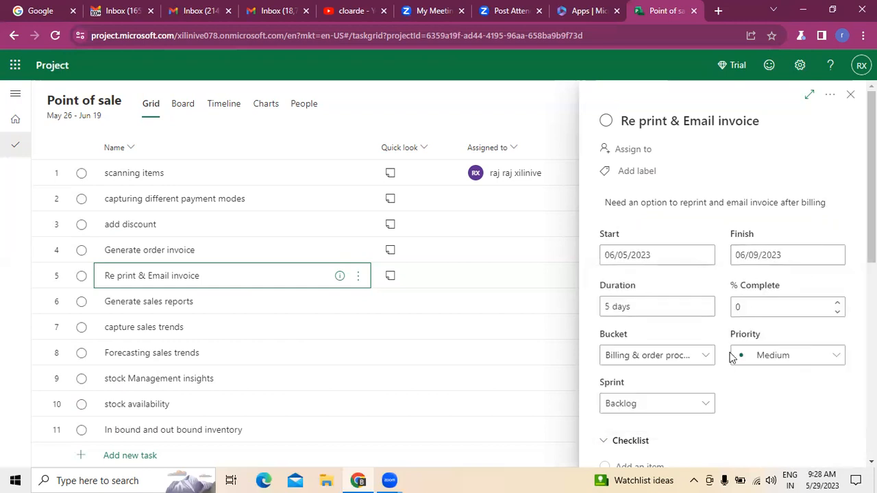
# Make the Re print & Email invoice task depend on Generate order invoice, add discount, capturing different payment modes and scanning items.
pyautogui.scroll(-5, 736, 370)
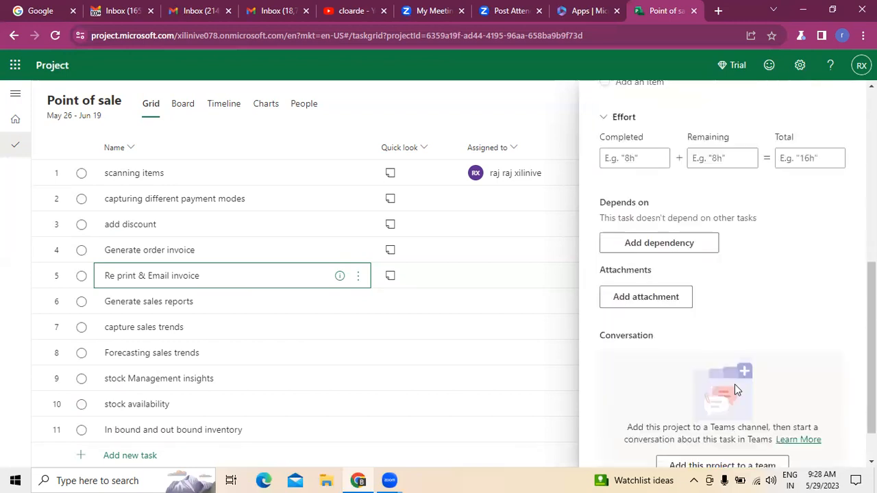
pyautogui.click(691, 246)
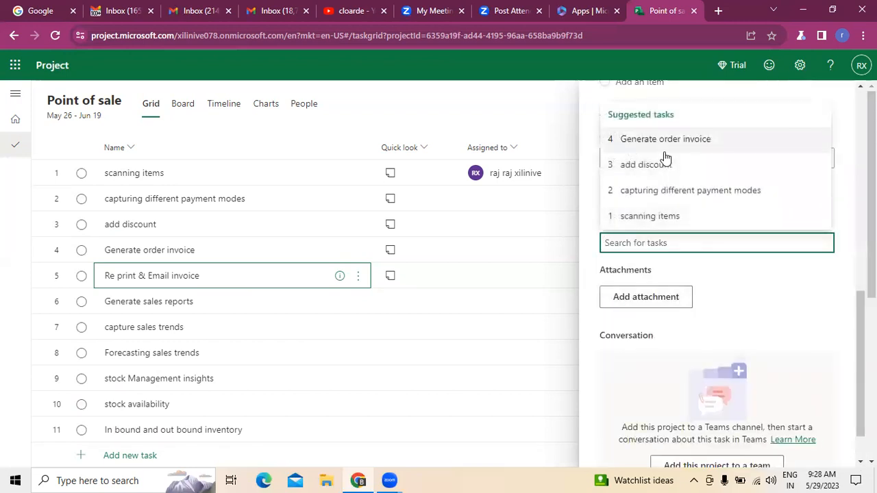
pyautogui.click(664, 145)
pyautogui.click(655, 272)
pyautogui.click(655, 200)
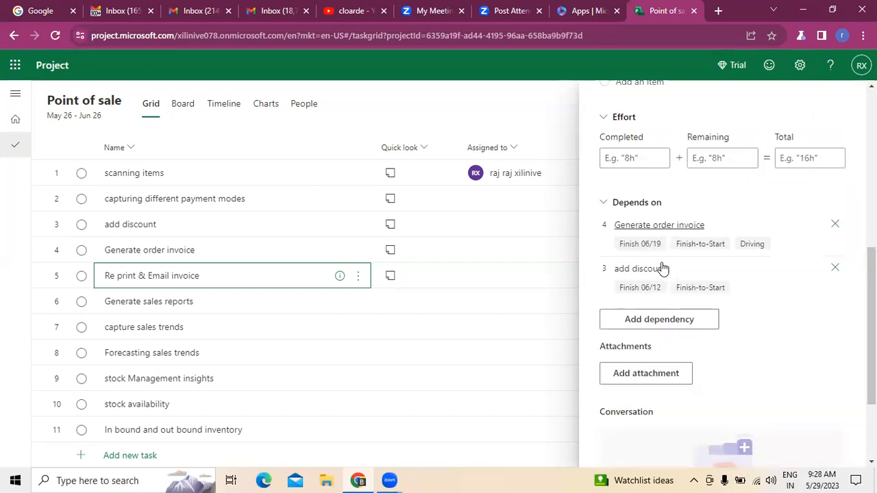
pyautogui.click(656, 322)
pyautogui.click(653, 271)
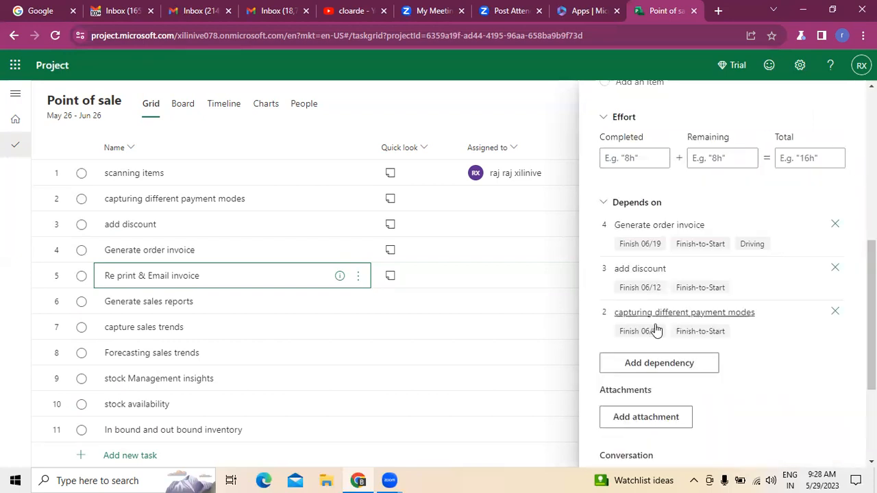
pyautogui.click(660, 363)
pyautogui.click(665, 336)
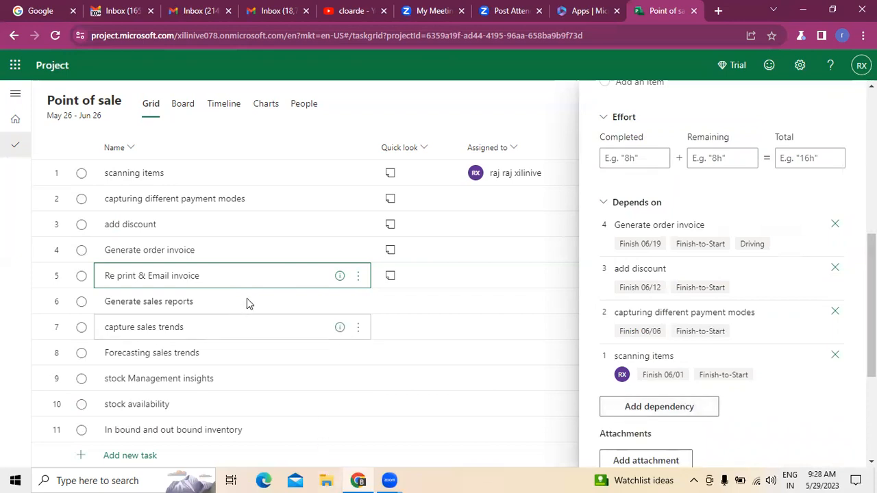
# Check the task list and the Re print & Email invoice task's dates and dependencies, and close its details.
pyautogui.scroll(-3, 254, 418)
pyautogui.scroll(-3, 254, 419)
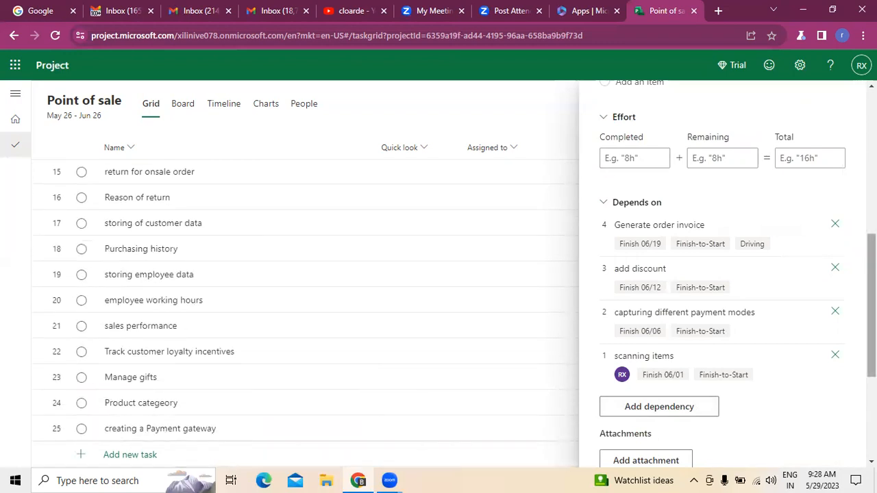
pyautogui.scroll(5, 722, 274)
pyautogui.scroll(-10, 722, 274)
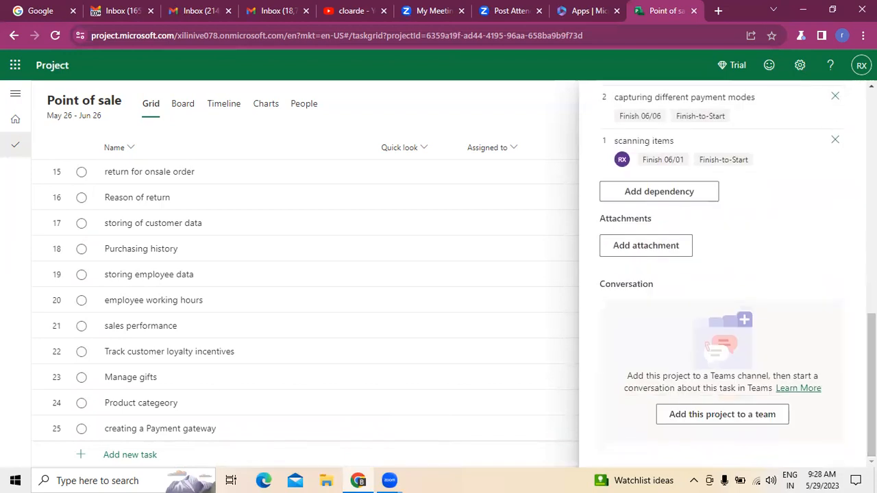
pyautogui.scroll(5, 832, 120)
pyautogui.scroll(5, 831, 120)
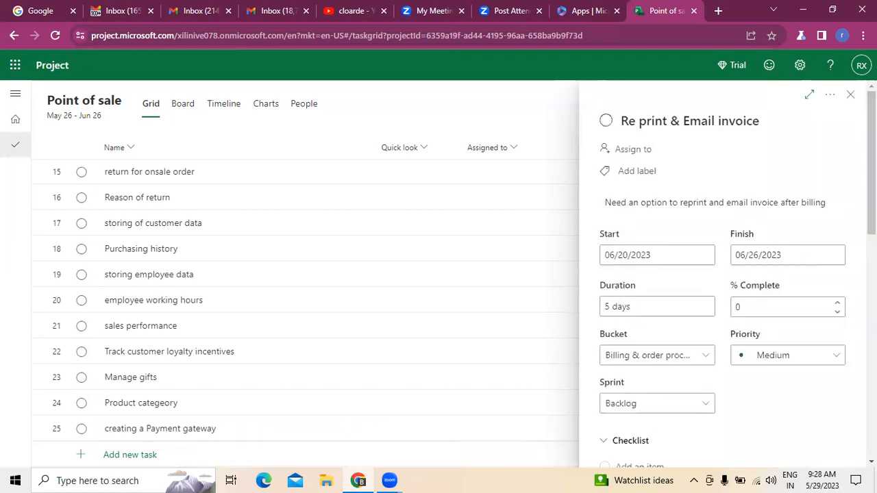
pyautogui.click(850, 94)
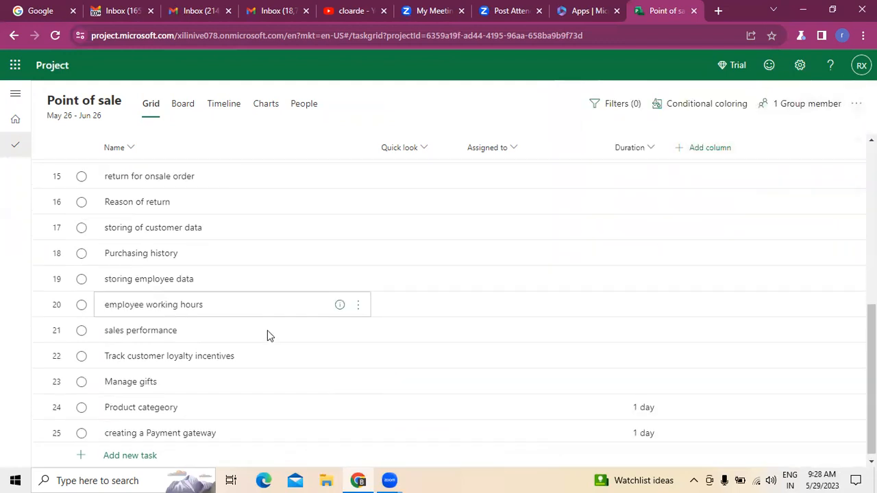
# Add the note "Require an customized template to generate sales reports" to the Generate sales reports task.
pyautogui.scroll(5, 288, 350)
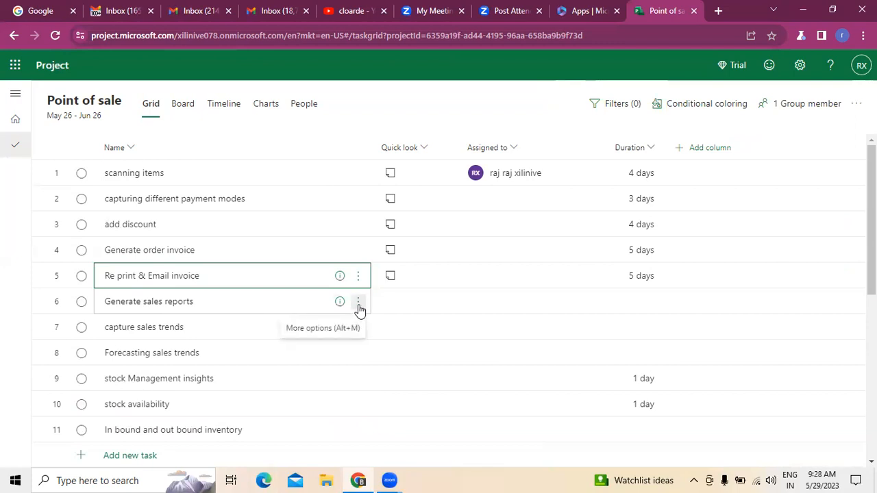
pyautogui.click(358, 305)
pyautogui.click(415, 210)
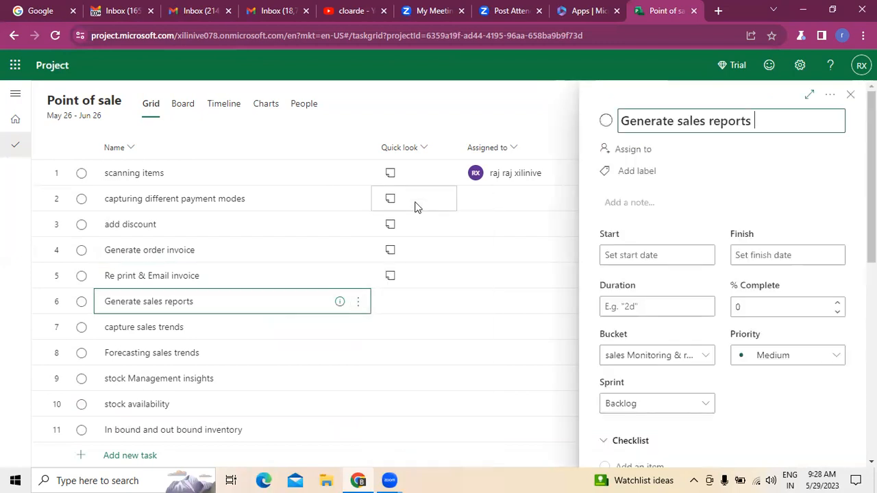
pyautogui.click(657, 204)
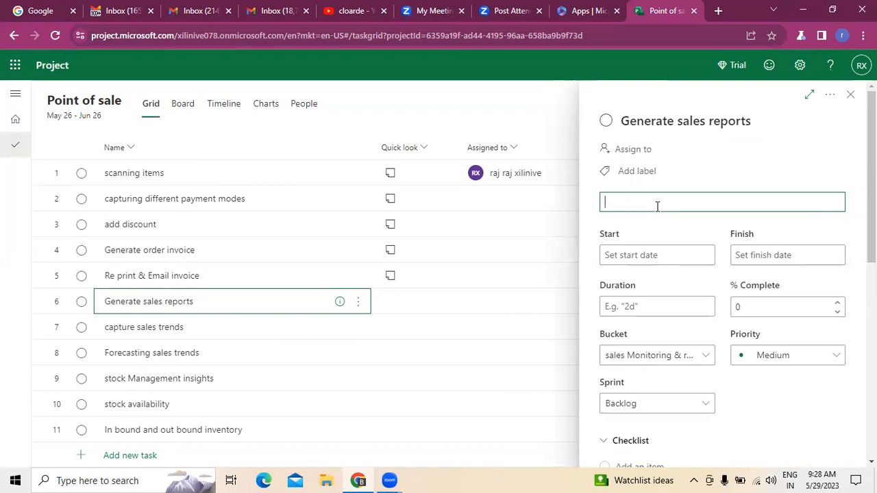
pyautogui.write('Require an')
pyautogui.press('BackSpace')
pyautogui.press('BackSpace')
pyautogui.write('n customzied')
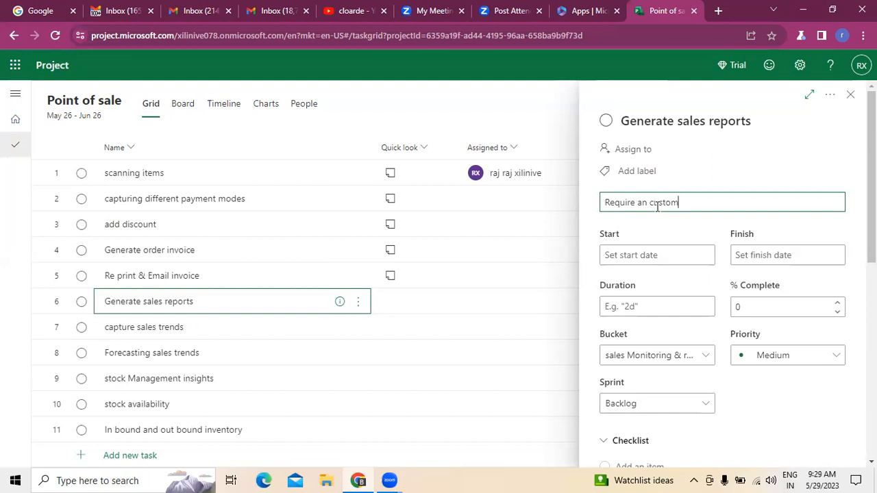
pyautogui.press('BackSpace')
pyautogui.press('BackSpace')
pyautogui.press('BackSpace')
pyautogui.press('BackSpace')
pyautogui.press('BackSpace')
pyautogui.write('ized template to genarte se')
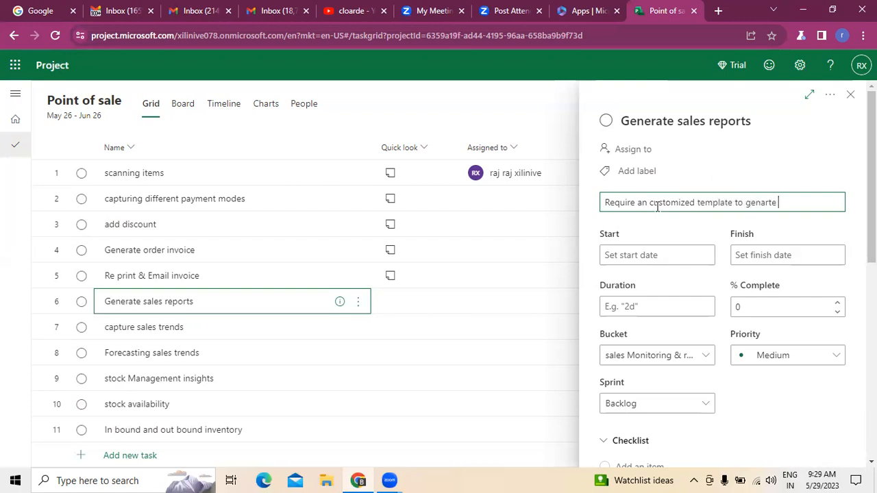
pyautogui.press('BackSpace')
pyautogui.press('BackSpace')
pyautogui.press('BackSpace')
pyautogui.press('BackSpace')
pyautogui.press('BackSpace')
pyautogui.press('BackSpace')
pyautogui.press('BackSpace')
pyautogui.write('erate sales reports')
# Set the Generate sales reports task's start date to 06/07/2023 and its finish date to 06/12/2023.
pyautogui.click(703, 256)
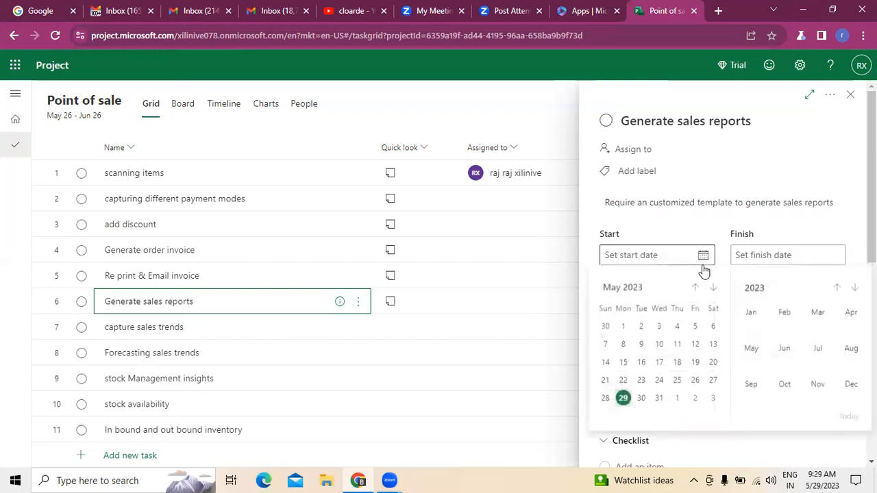
pyautogui.click(713, 289)
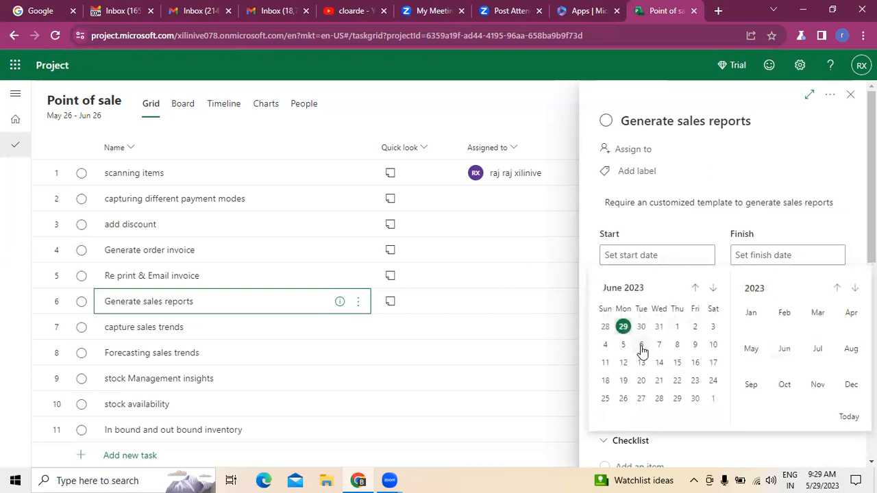
pyautogui.click(641, 346)
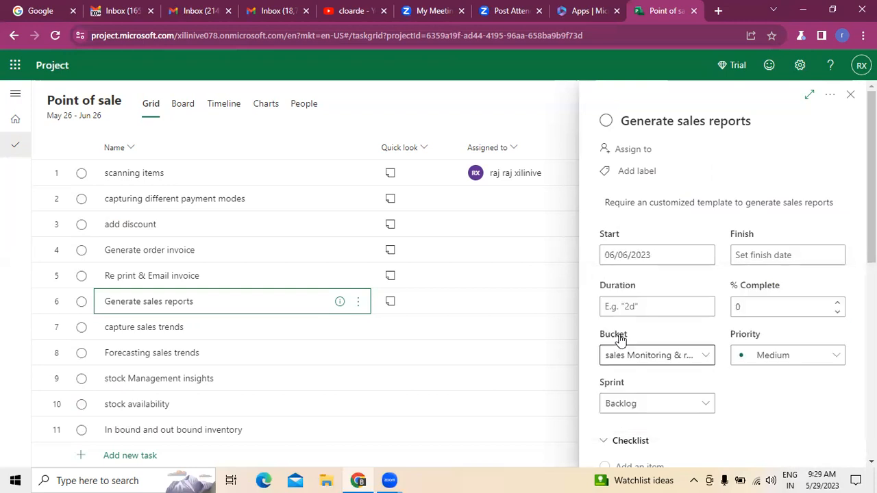
pyautogui.click(703, 256)
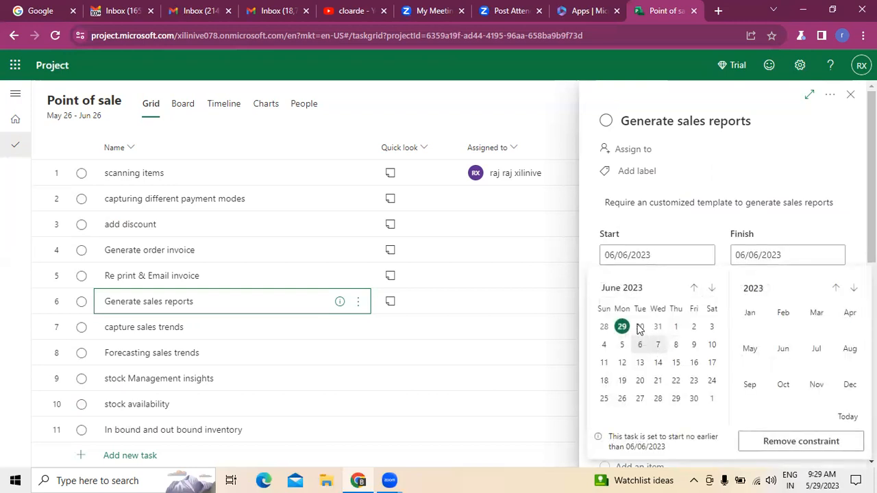
pyautogui.click(657, 345)
pyautogui.click(837, 257)
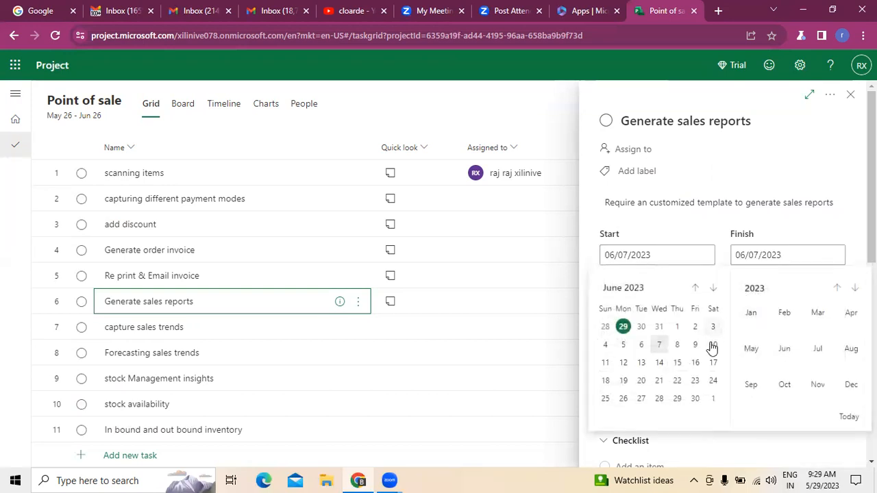
pyautogui.click(624, 364)
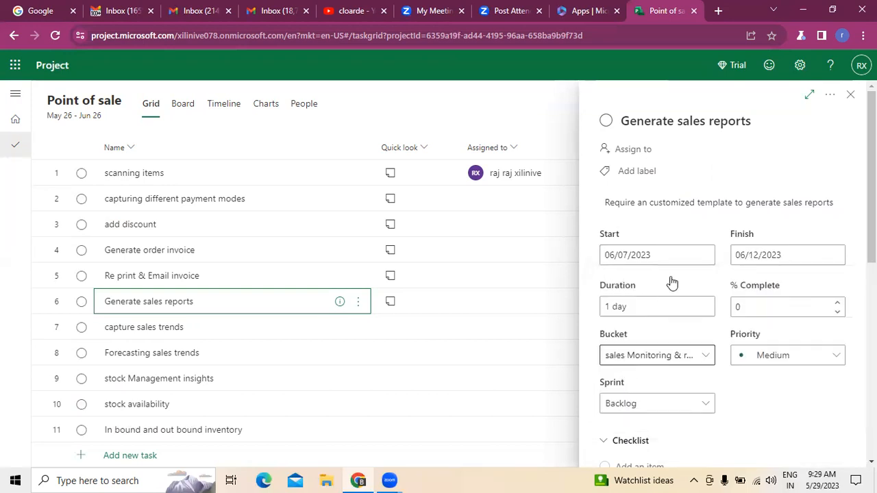
pyautogui.scroll(-3, 729, 340)
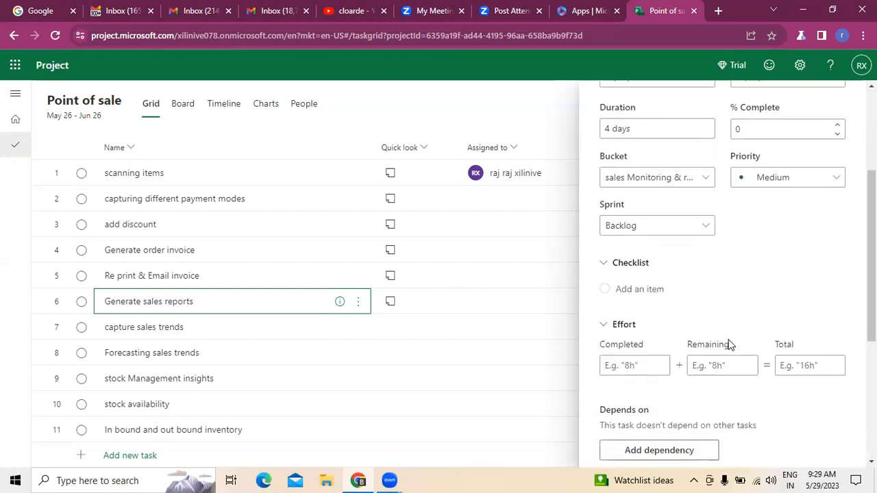
pyautogui.scroll(-2, 726, 344)
pyautogui.click(676, 308)
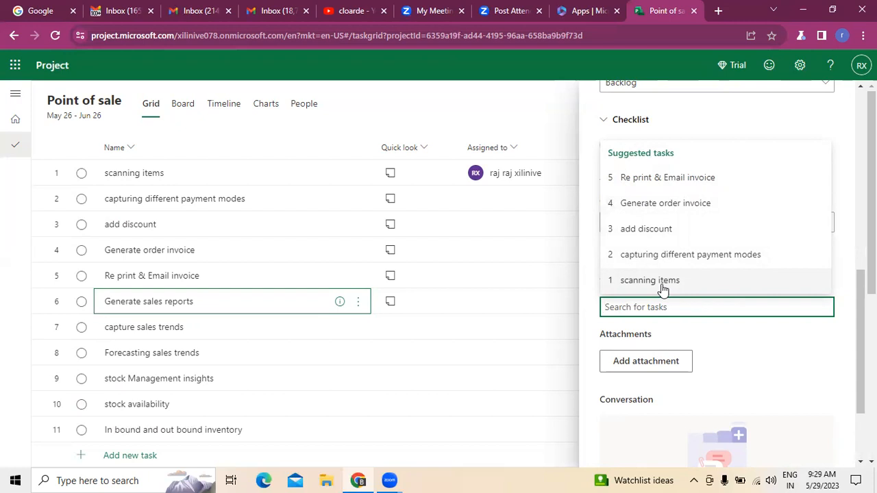
pyautogui.click(528, 91)
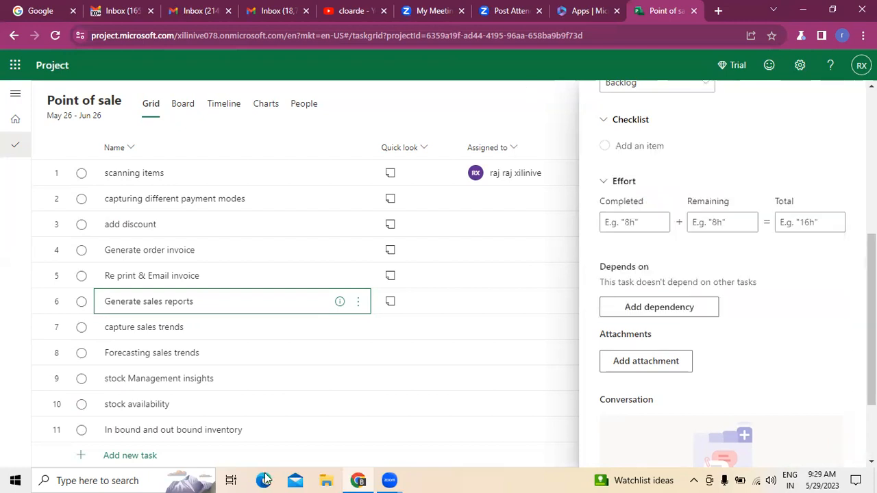
# Look through the whole task list for an existing task covering customized templates.
pyautogui.scroll(-3, 223, 326)
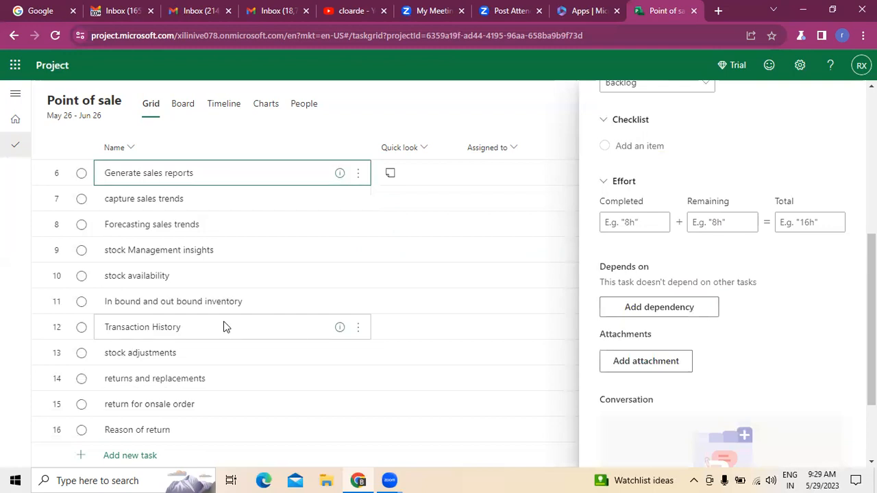
pyautogui.scroll(-3, 223, 327)
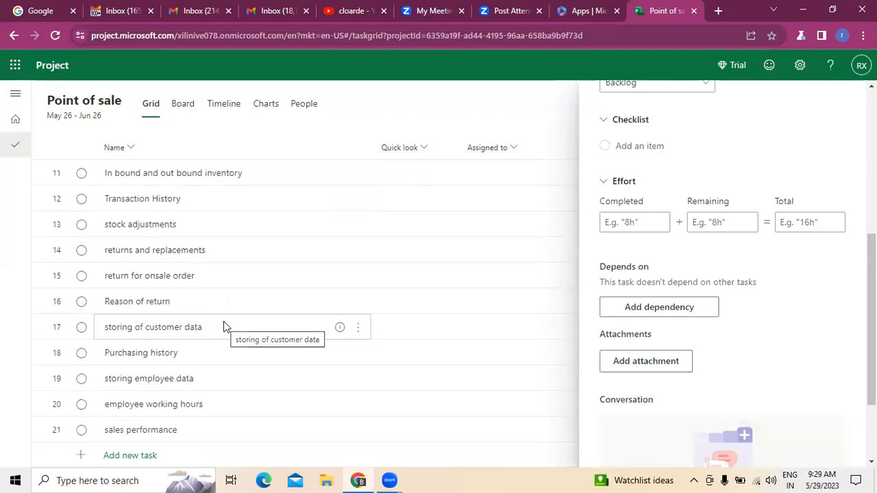
pyautogui.scroll(-3, 223, 327)
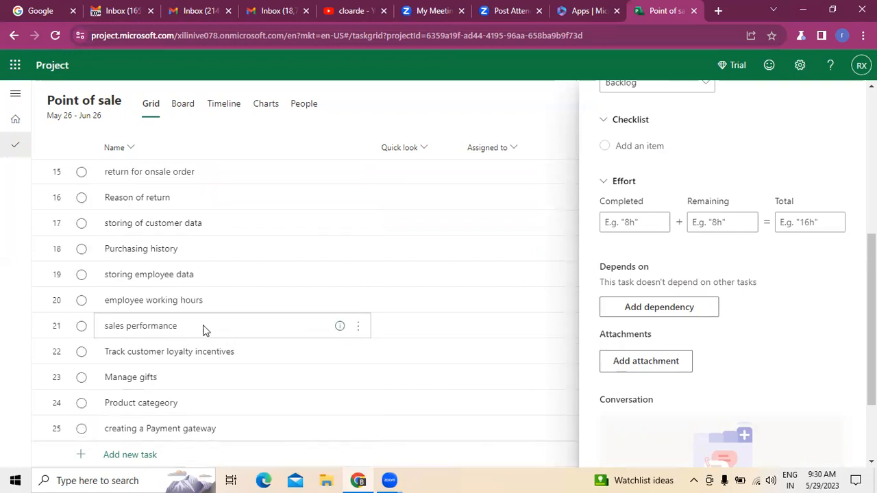
pyautogui.scroll(3, 210, 324)
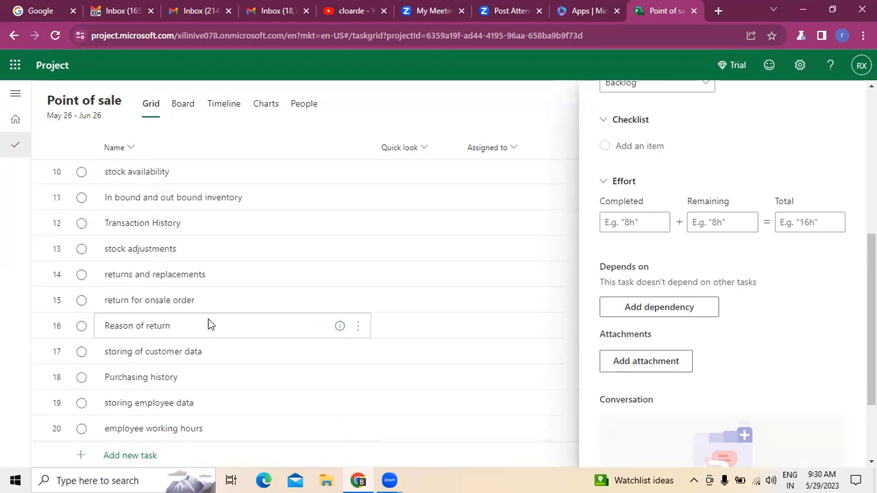
pyautogui.scroll(3, 250, 340)
pyautogui.scroll(2, 251, 339)
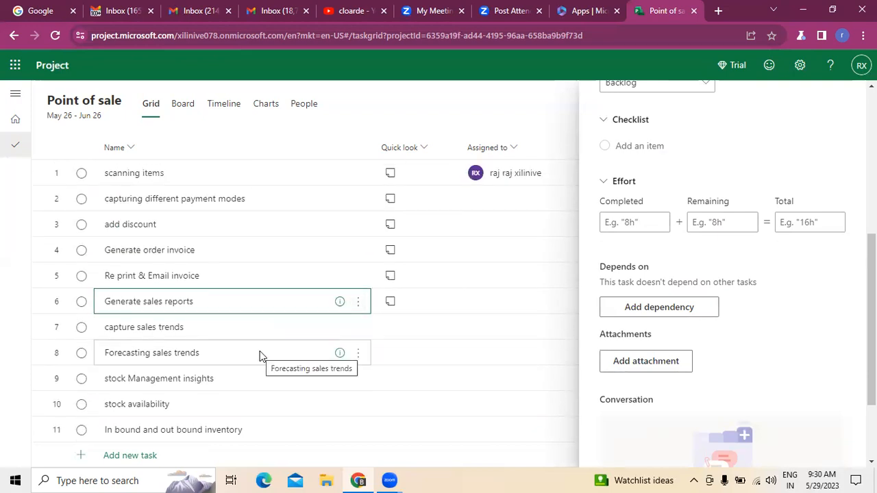
pyautogui.scroll(-1, 260, 354)
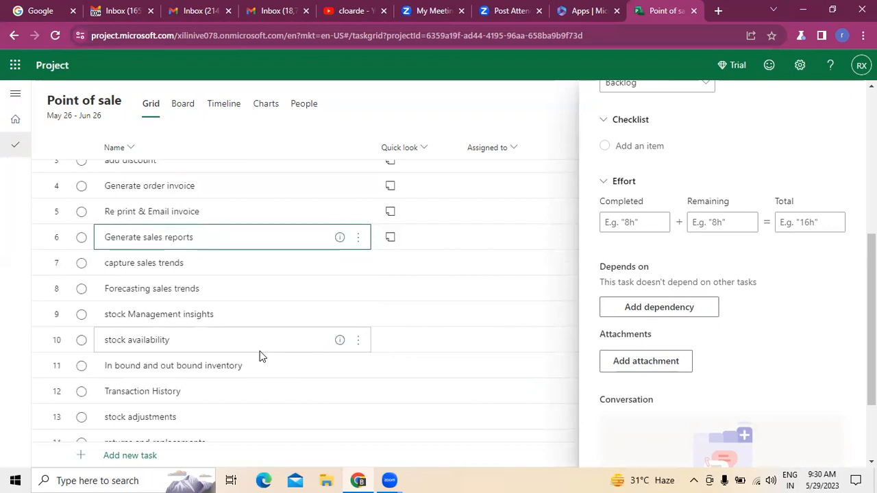
pyautogui.scroll(-1, 259, 356)
pyautogui.scroll(-1, 260, 356)
pyautogui.scroll(-2, 260, 355)
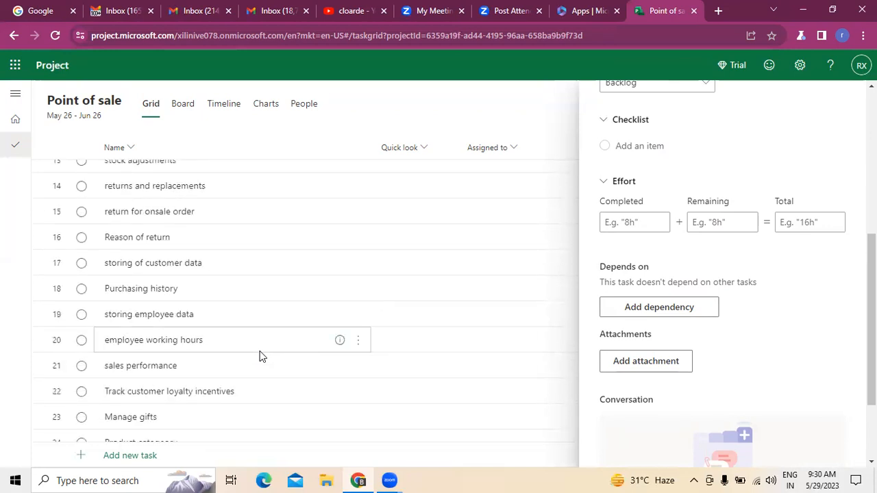
pyautogui.scroll(-1, 260, 355)
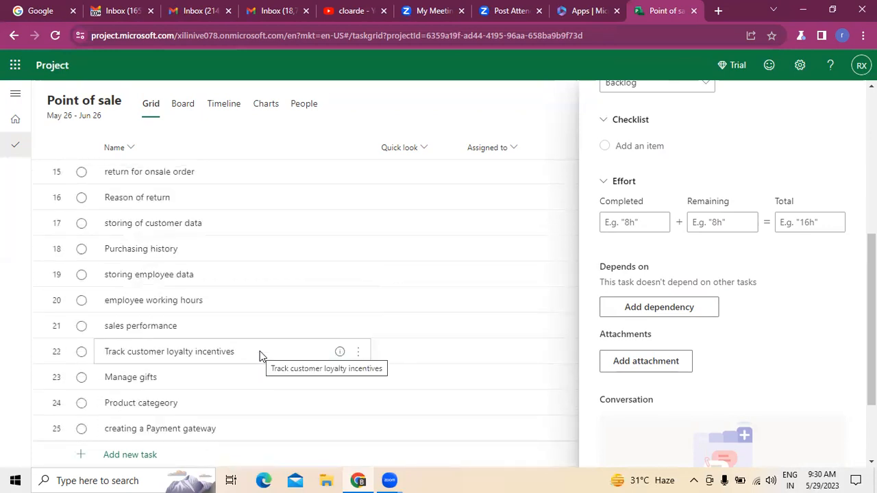
# Add a new task named "customized templates" at the end of the task list.
pyautogui.click(300, 353)
pyautogui.click(153, 457)
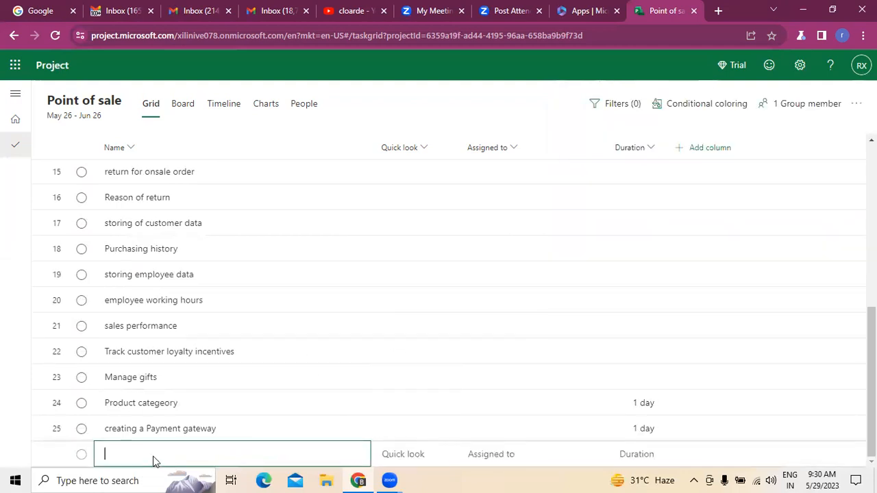
pyautogui.write('custo')
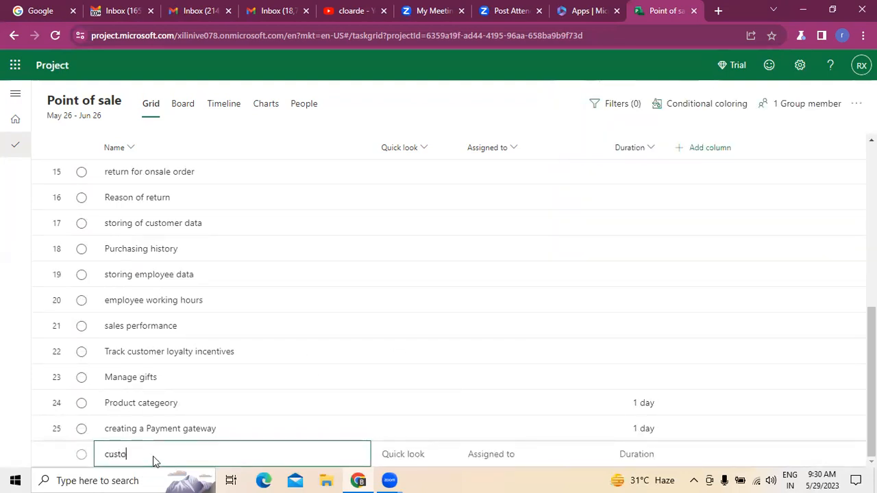
pyautogui.write('mized templates')
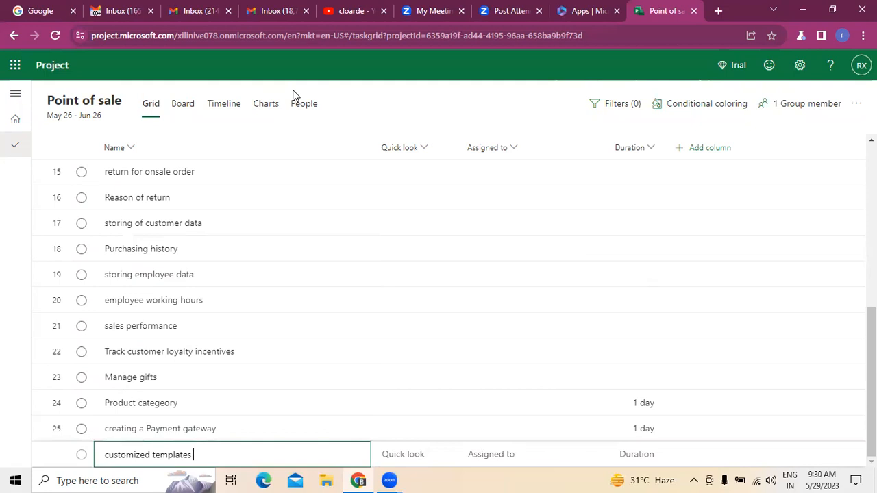
pyautogui.scroll(5, 185, 276)
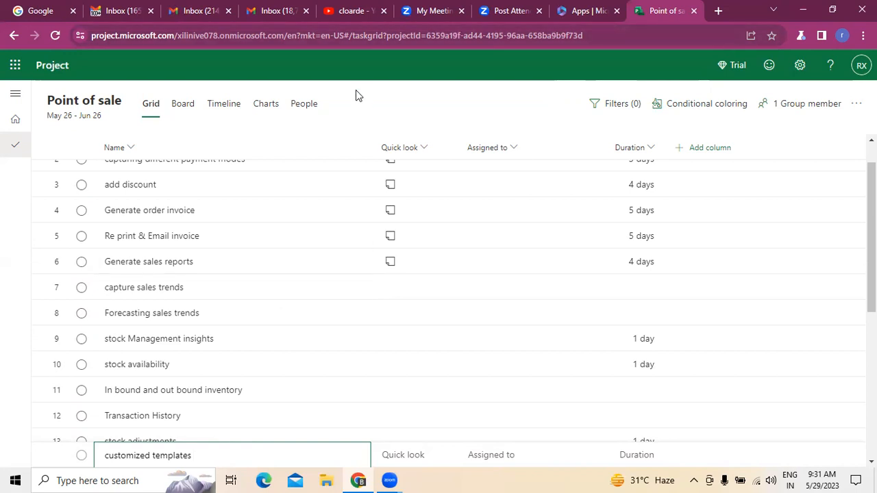
pyautogui.press('Return')
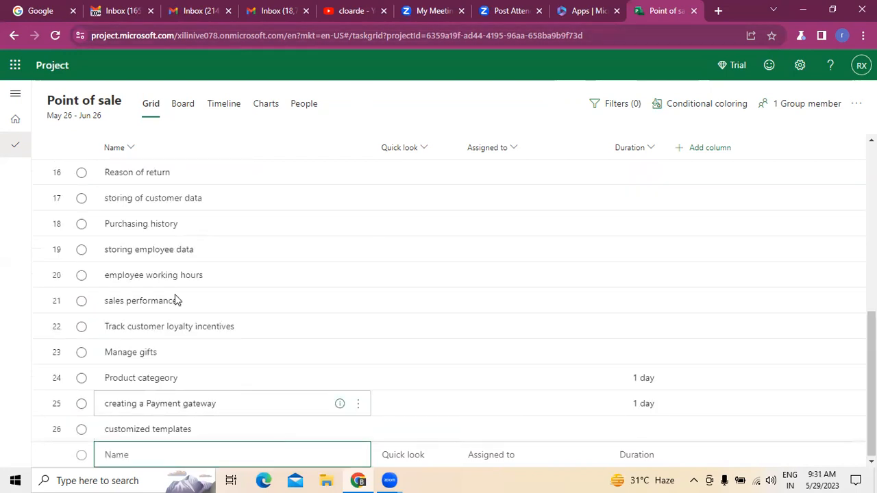
# Make the Generate sales reports task depend on the customized templates task.
pyautogui.scroll(4, 176, 299)
pyautogui.scroll(3, 379, 251)
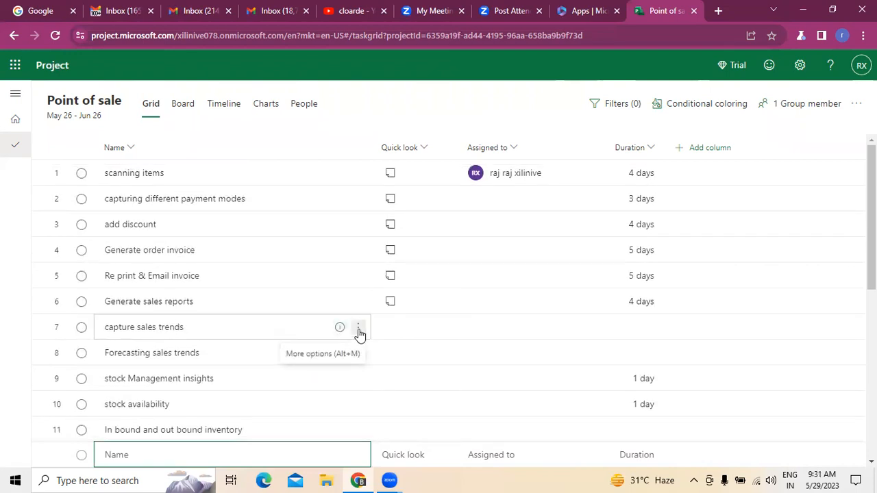
pyautogui.click(220, 307)
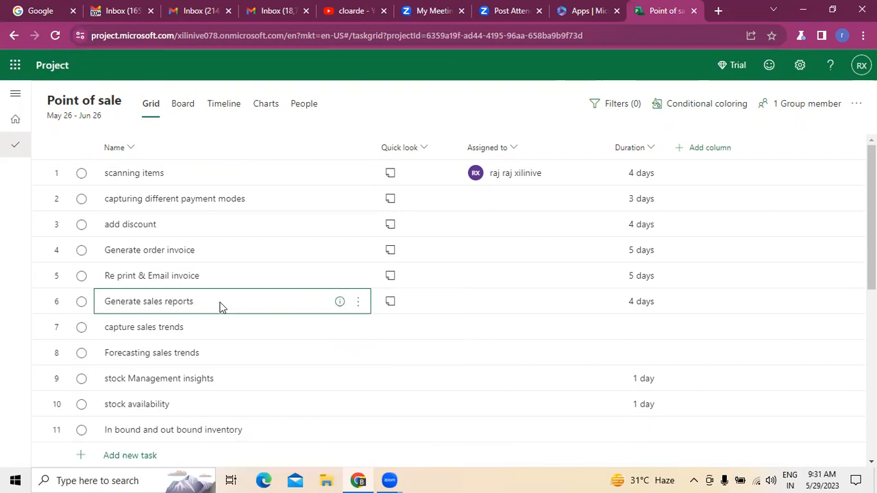
pyautogui.click(357, 303)
pyautogui.click(420, 213)
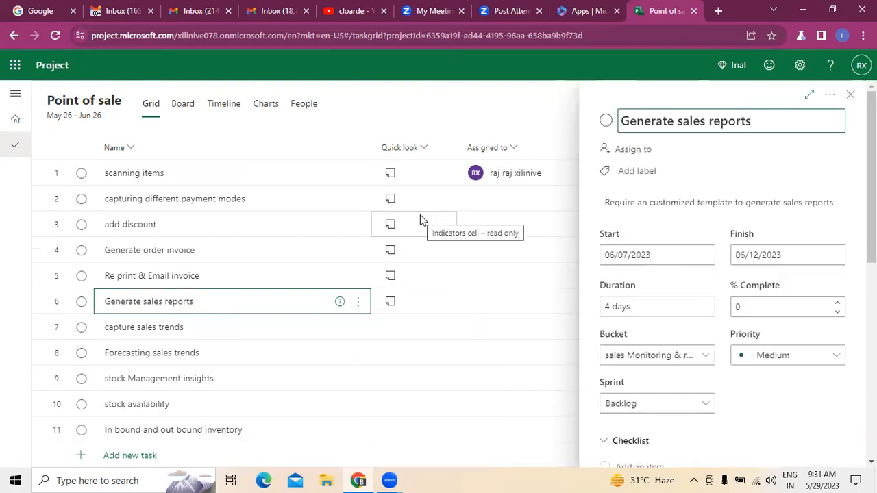
pyautogui.scroll(-5, 746, 288)
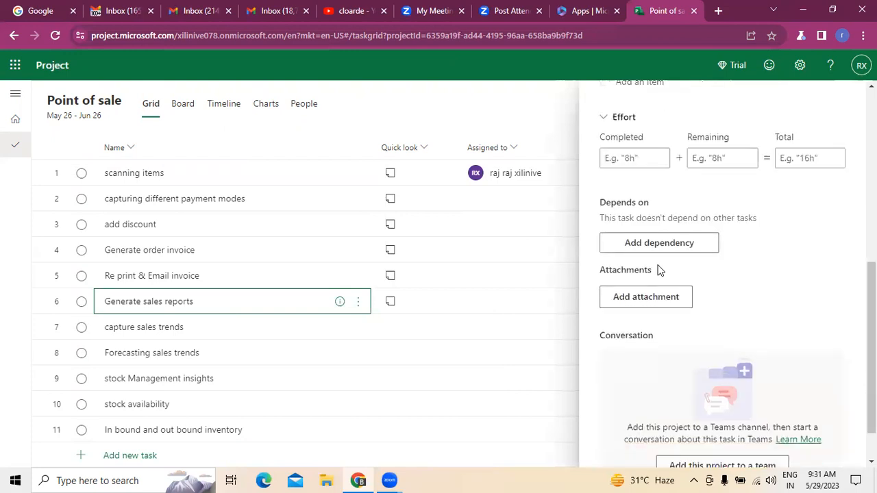
pyautogui.click(663, 247)
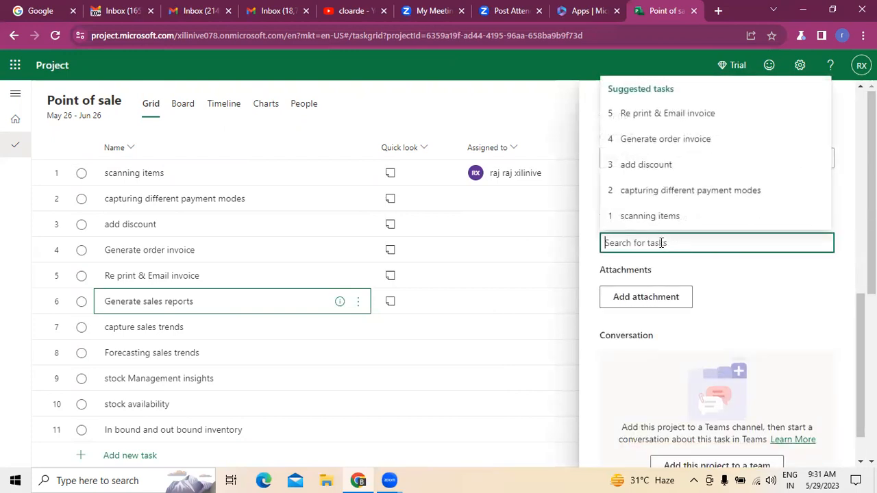
pyautogui.write('cus')
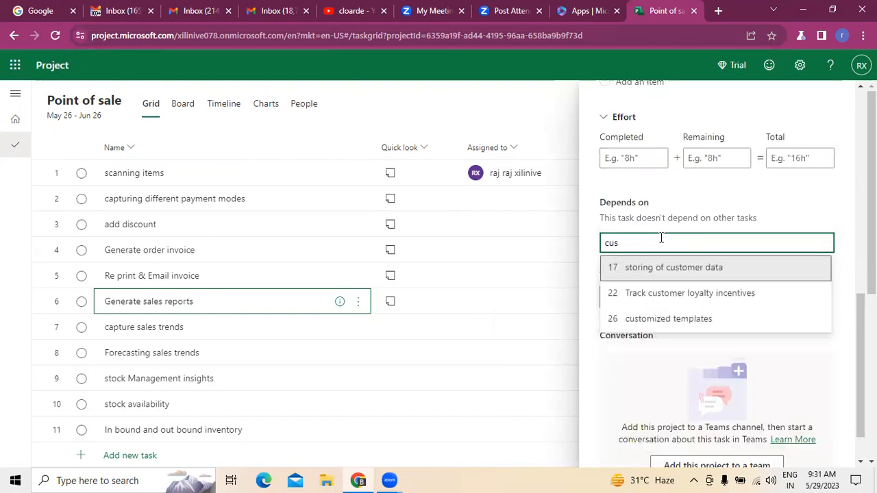
pyautogui.click(682, 322)
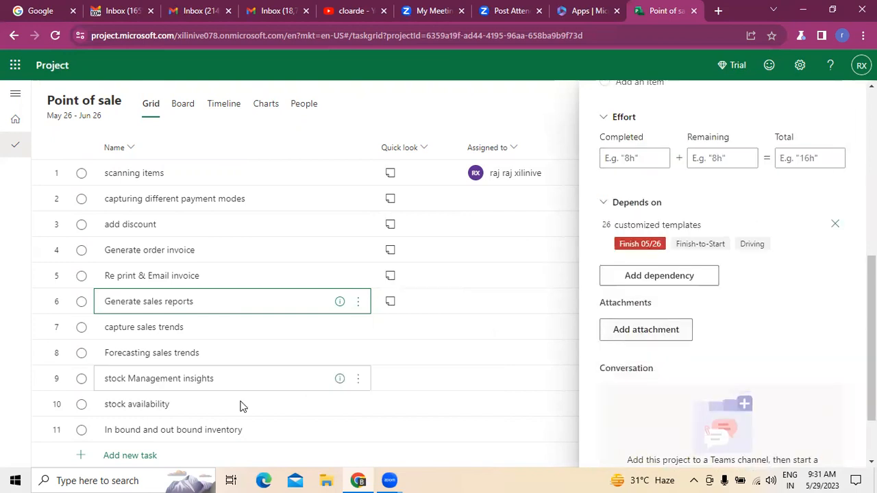
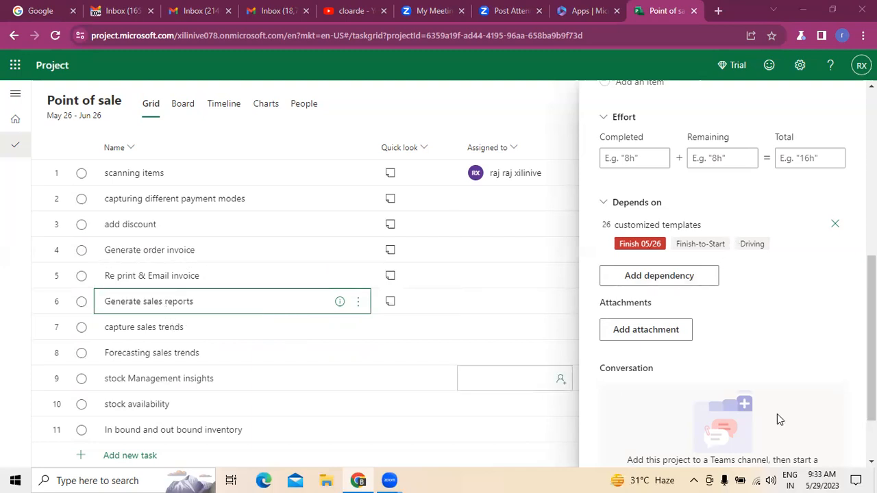
# Check the end of the task list and the Generate sales reports task's note and dates, and close its details.
pyautogui.scroll(-6, 242, 380)
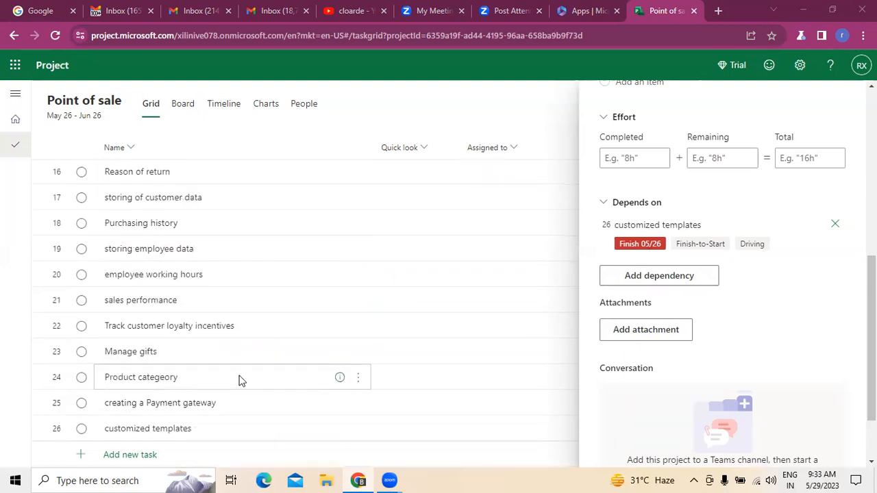
pyautogui.scroll(5, 828, 351)
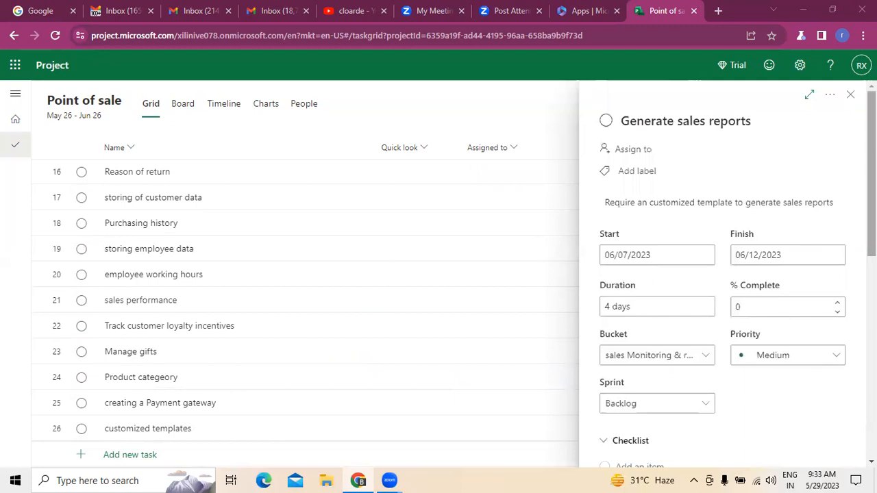
pyautogui.click(850, 90)
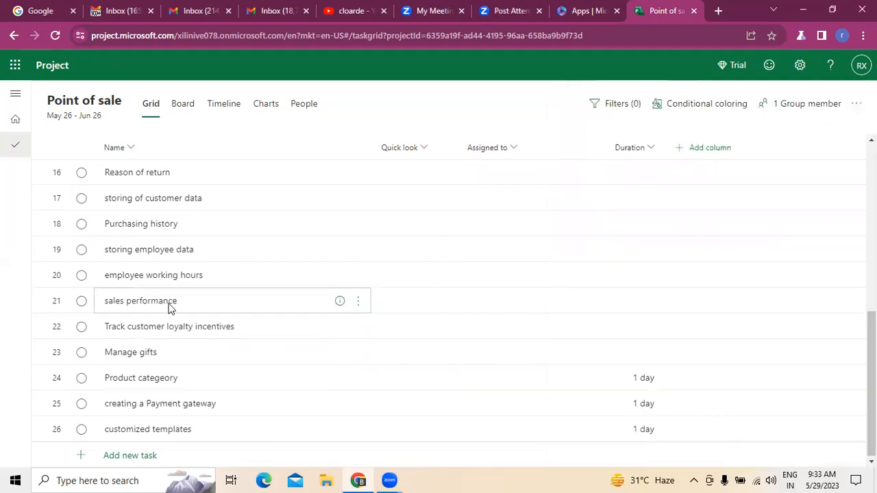
# Add the note "want to know the trends of sales in regular intervals" to the capture sales trends task.
pyautogui.scroll(6, 372, 309)
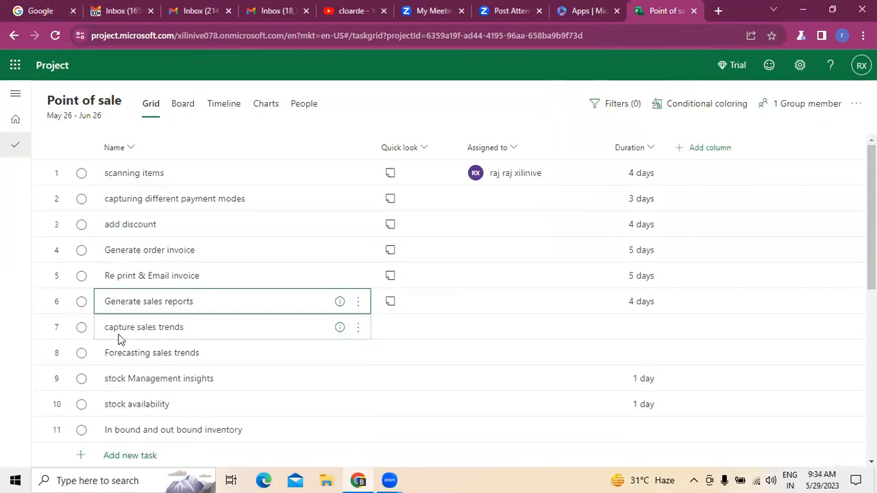
pyautogui.click(358, 329)
pyautogui.click(403, 210)
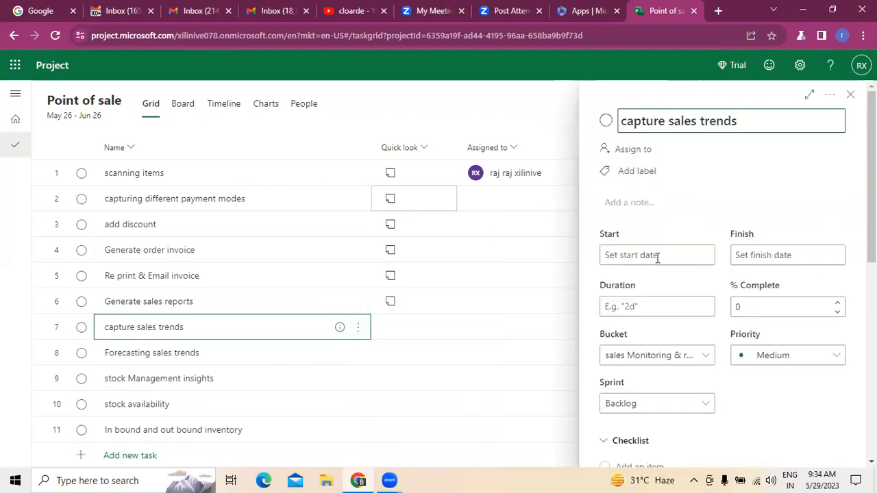
pyautogui.click(674, 197)
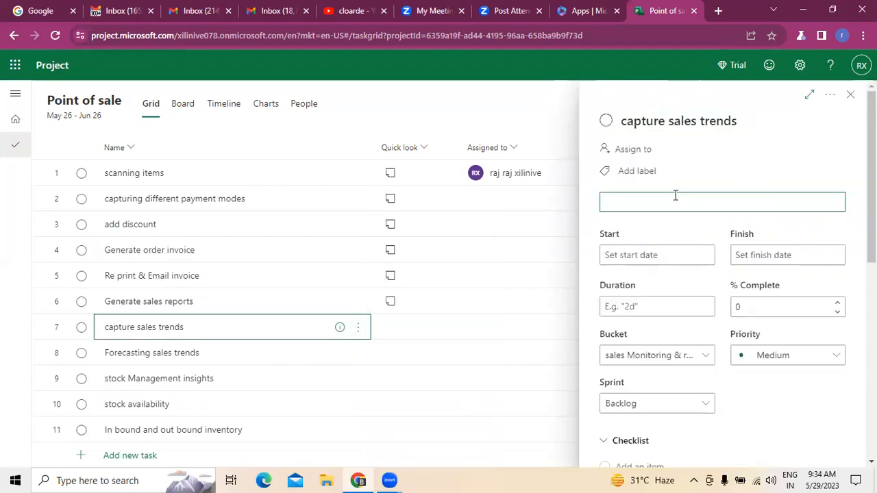
pyautogui.write('want to know the trends os ale')
pyautogui.press('BackSpace')
pyautogui.press('BackSpace')
pyautogui.press('BackSpace')
pyautogui.press('BackSpace')
pyautogui.press('BackSpace')
pyautogui.write('f sales in ')
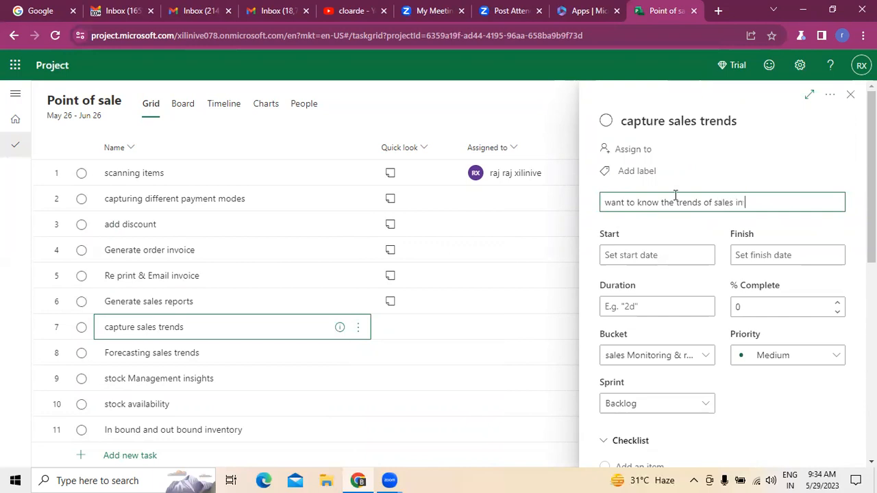
pyautogui.write('regular intervals')
# Set the capture sales trends task's start date to 06/06/2023 and its finish date to 06/13/2023.
pyautogui.click(622, 260)
pyautogui.click(702, 257)
pyautogui.click(704, 257)
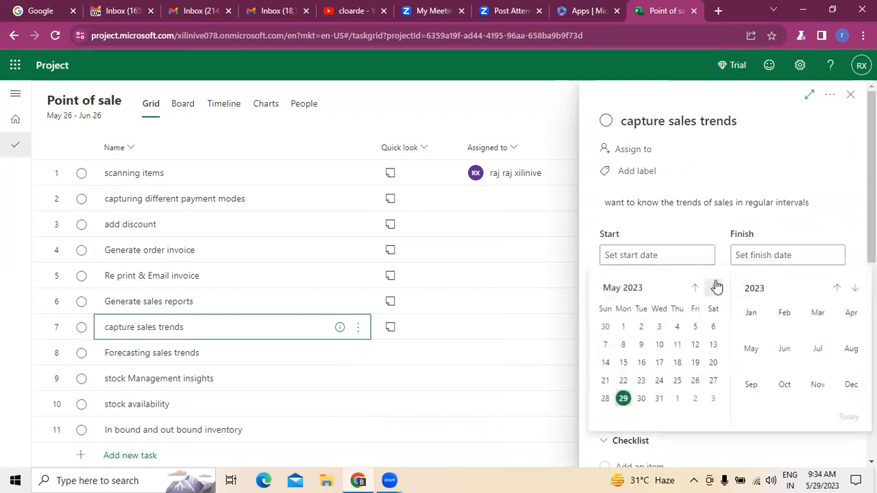
pyautogui.click(713, 288)
pyautogui.click(641, 344)
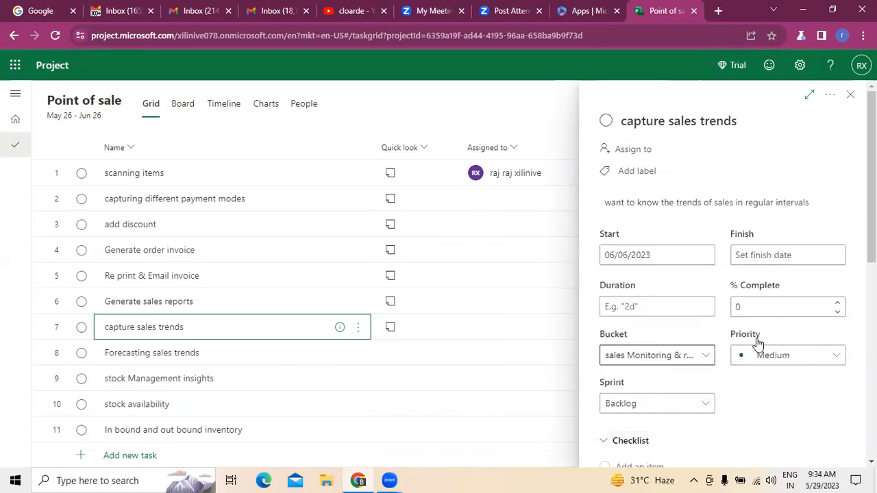
pyautogui.click(834, 260)
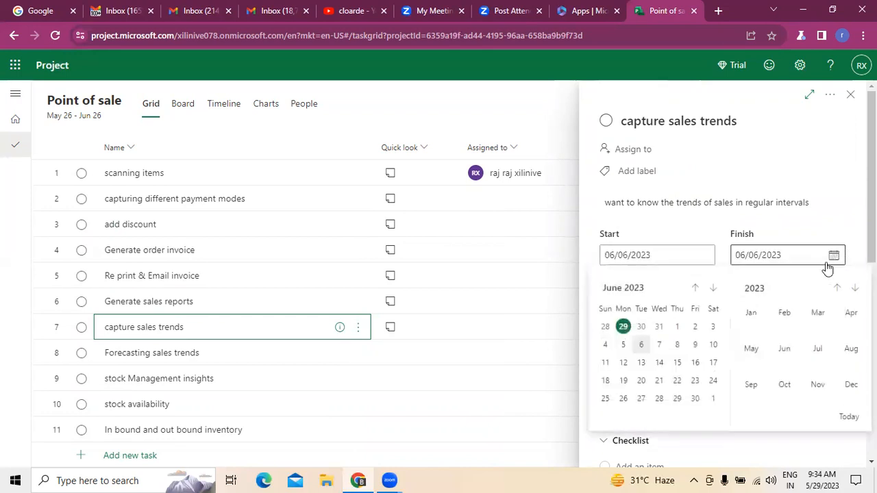
pyautogui.click(642, 362)
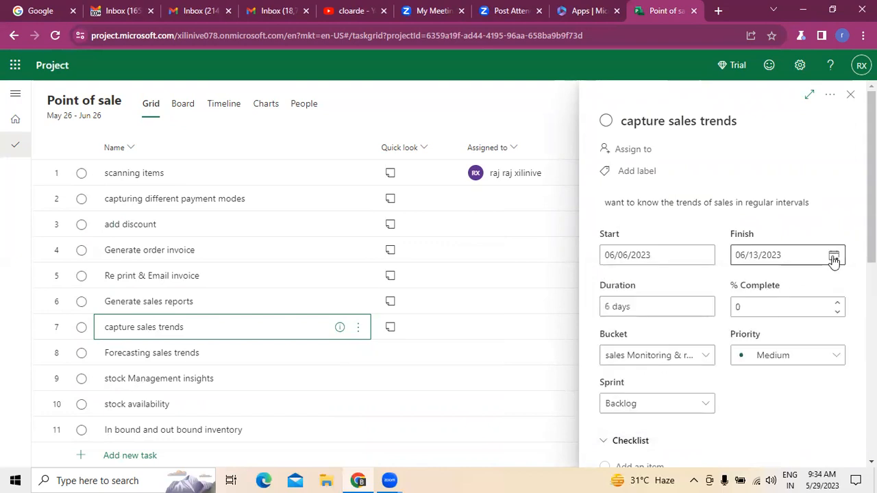
# Set the capture sales trends task's finish date to 06/14/2023 and make it depend on the Generate sales reports task.
pyautogui.click(832, 261)
pyautogui.click(657, 365)
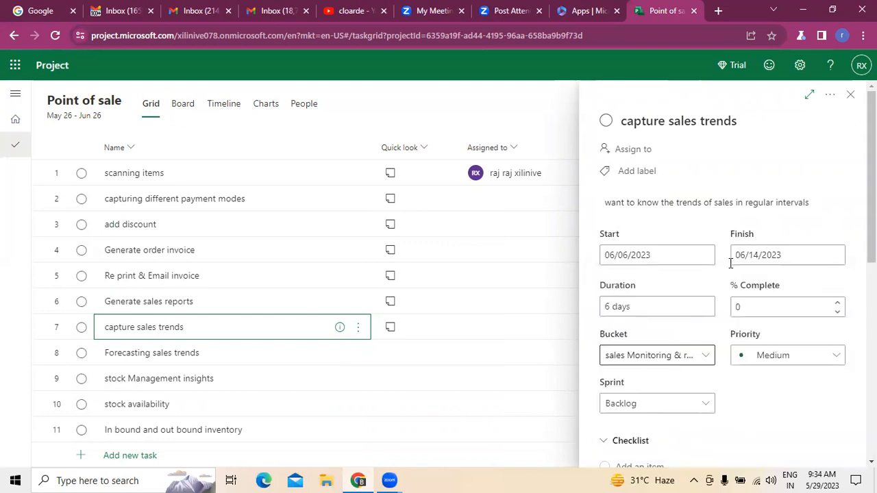
pyautogui.scroll(-2, 686, 323)
pyautogui.scroll(-4, 686, 323)
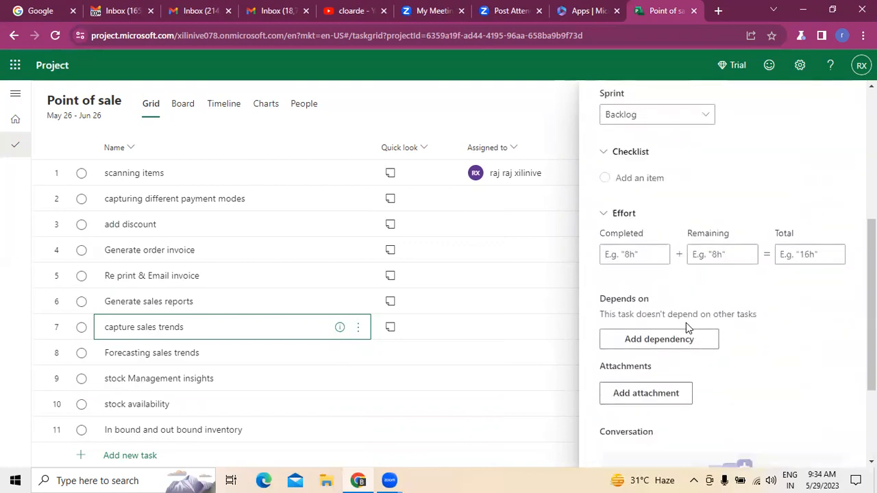
pyautogui.click(663, 247)
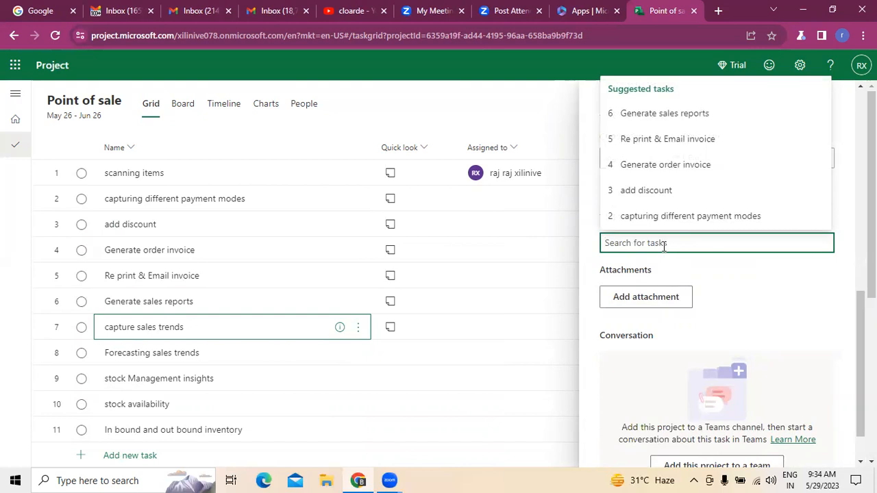
pyautogui.write('Generate order invoice')
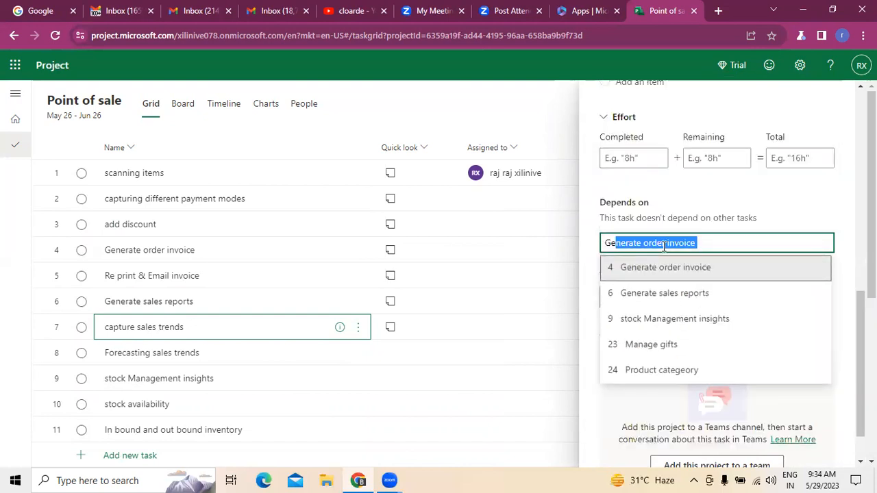
pyautogui.click(672, 294)
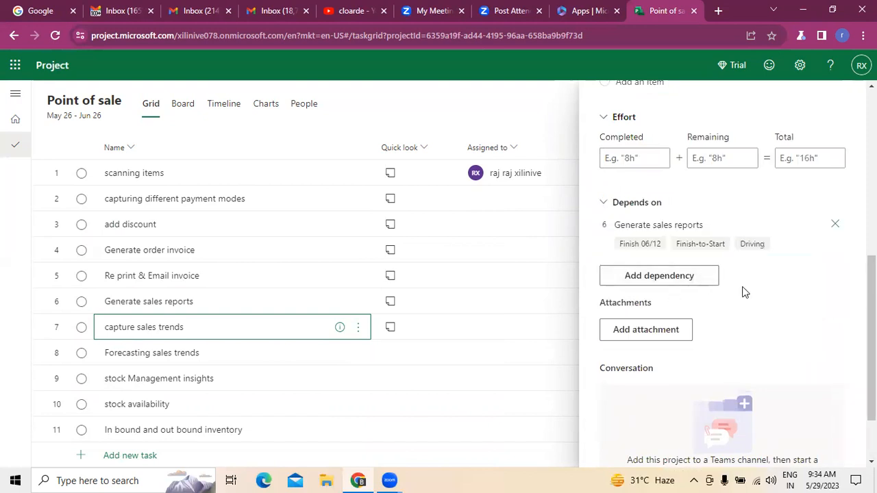
pyautogui.scroll(8, 743, 291)
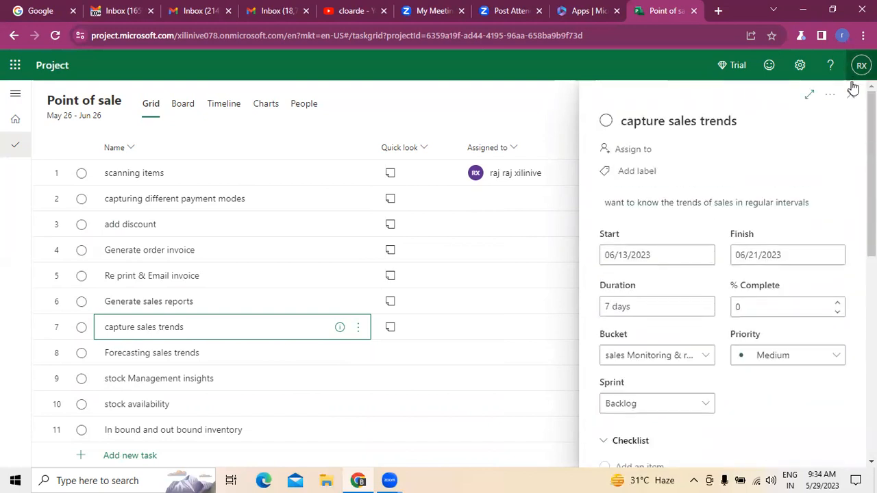
pyautogui.click(851, 92)
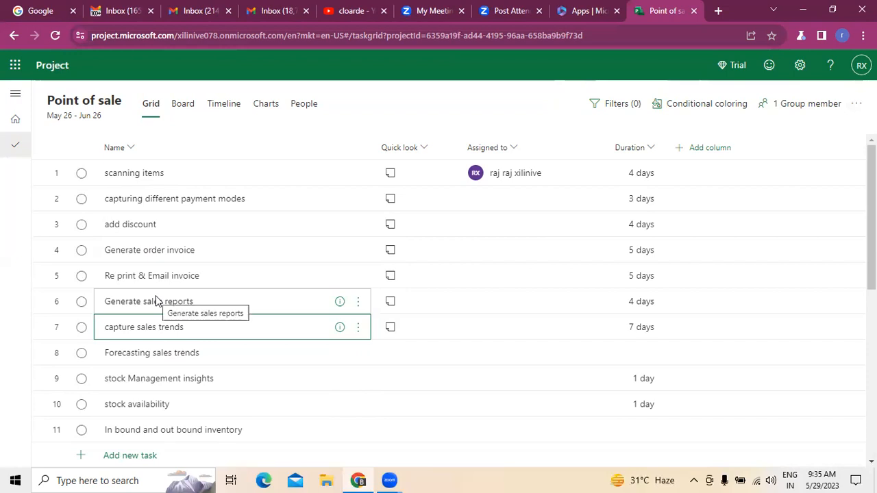
# Add the note "need to know the performance of sales" to the sales performance task.
pyautogui.scroll(-5, 348, 404)
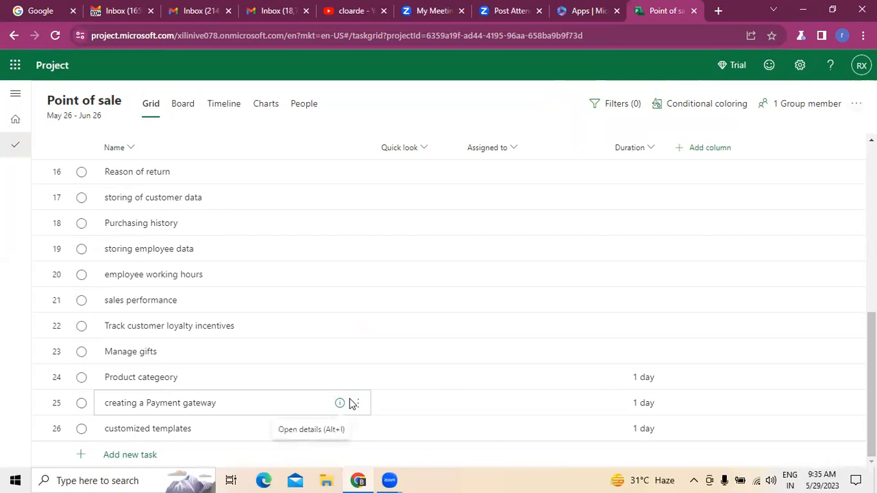
pyautogui.scroll(3, 315, 397)
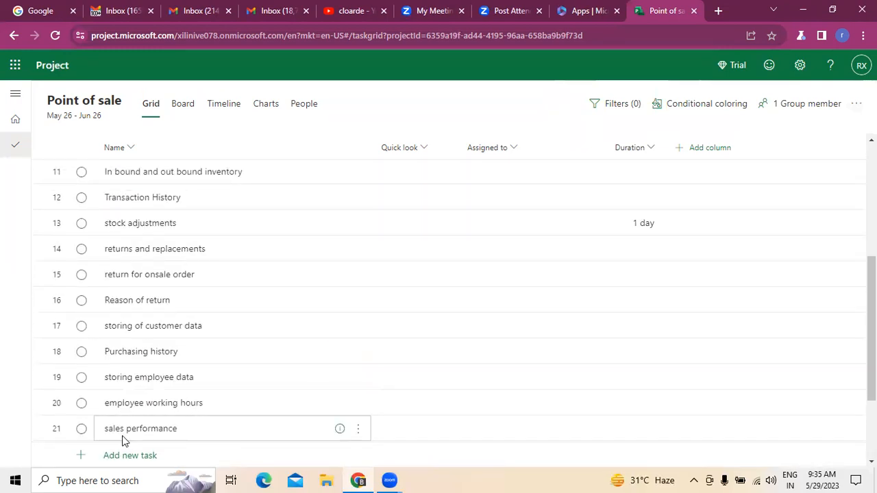
pyautogui.scroll(3, 124, 442)
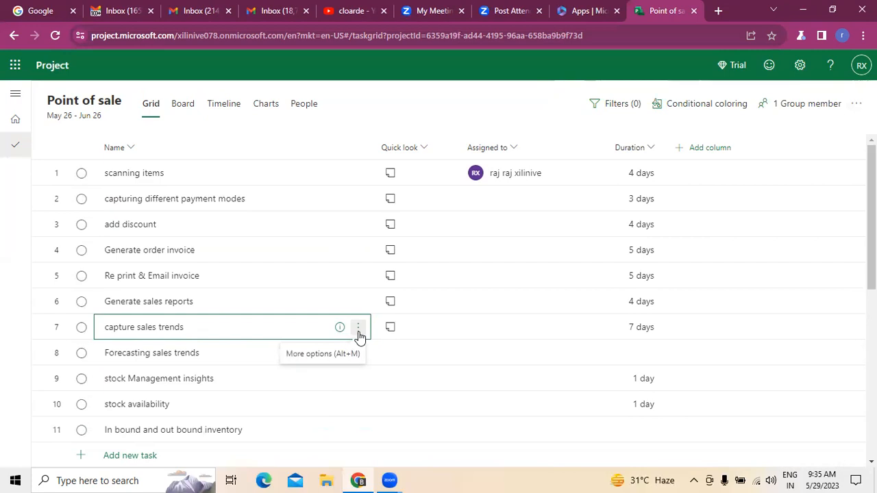
pyautogui.scroll(-5, 333, 370)
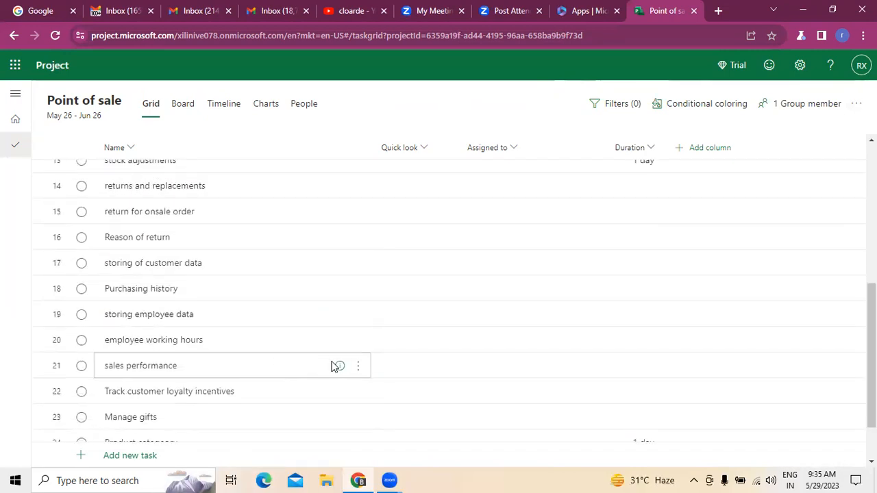
pyautogui.click(359, 368)
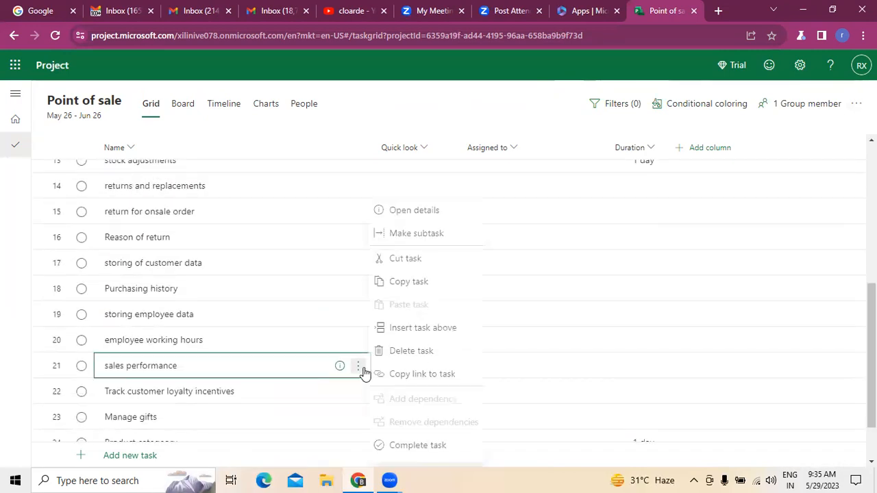
pyautogui.click(426, 211)
pyautogui.click(646, 201)
pyautogui.write('nee')
pyautogui.write('d fut')
pyautogui.press('BackSpace')
pyautogui.press('BackSpace')
pyautogui.press('BackSpace')
pyautogui.press('BackSpace')
pyautogui.press('BackSpace')
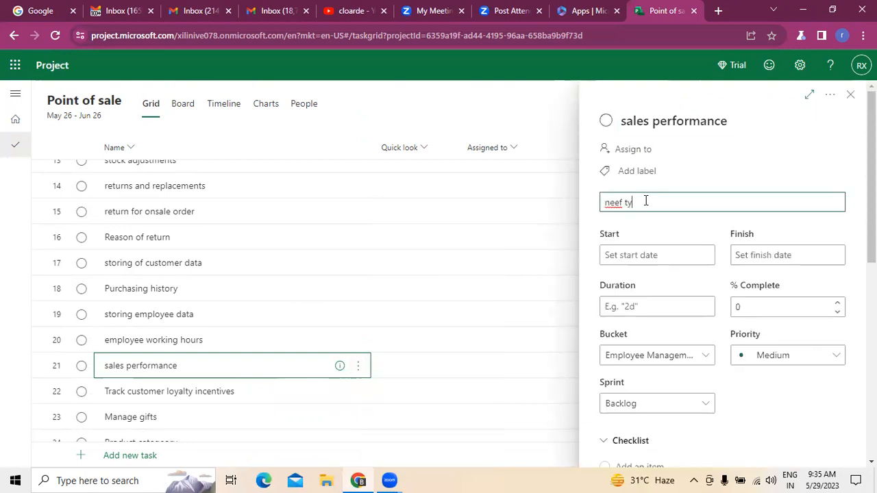
pyautogui.write('d to know the performance o')
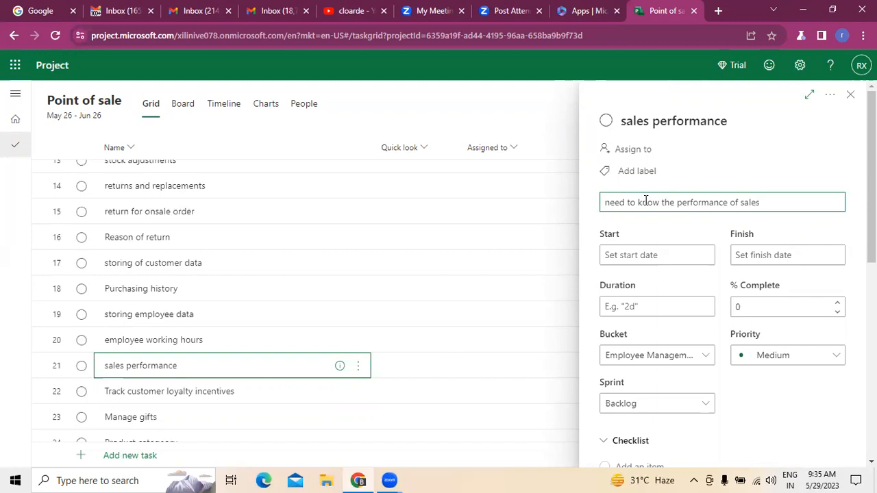
# Set the sales performance task's start date to 06/19/2023 and its finish date to 06/23/2023.
pyautogui.click(703, 260)
pyautogui.click(702, 262)
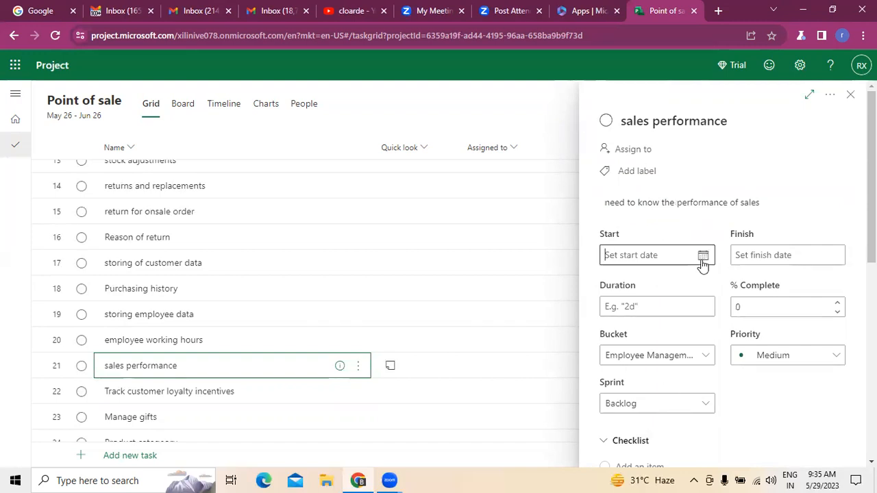
pyautogui.click(703, 264)
pyautogui.click(713, 288)
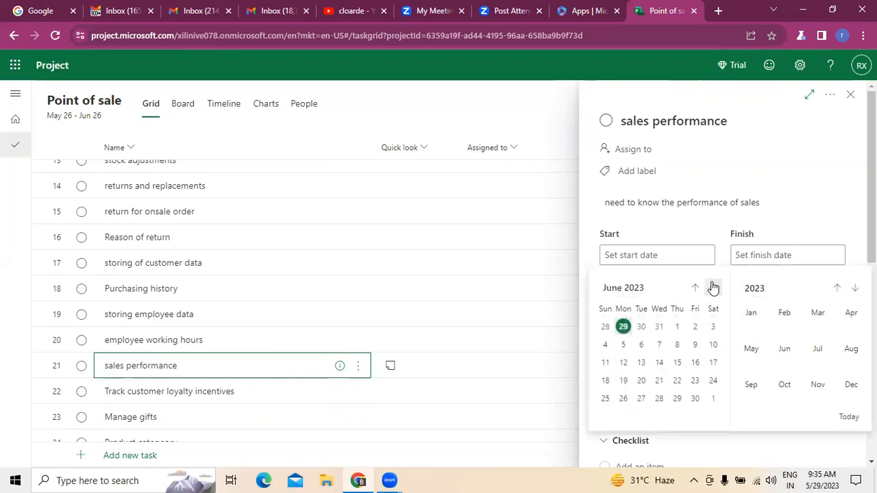
pyautogui.click(623, 380)
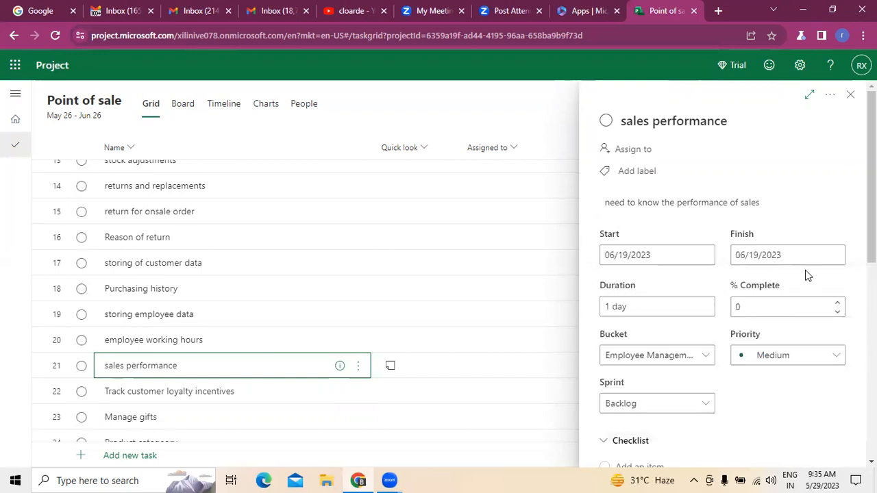
pyautogui.click(836, 259)
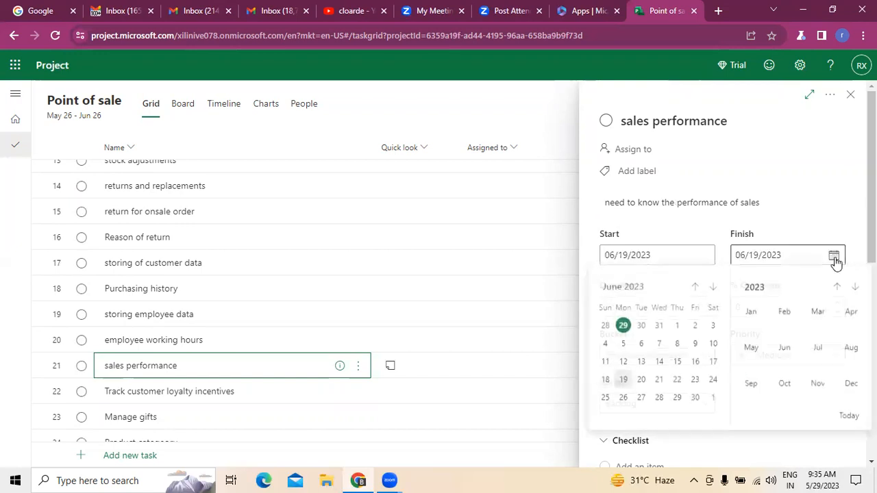
pyautogui.click(694, 381)
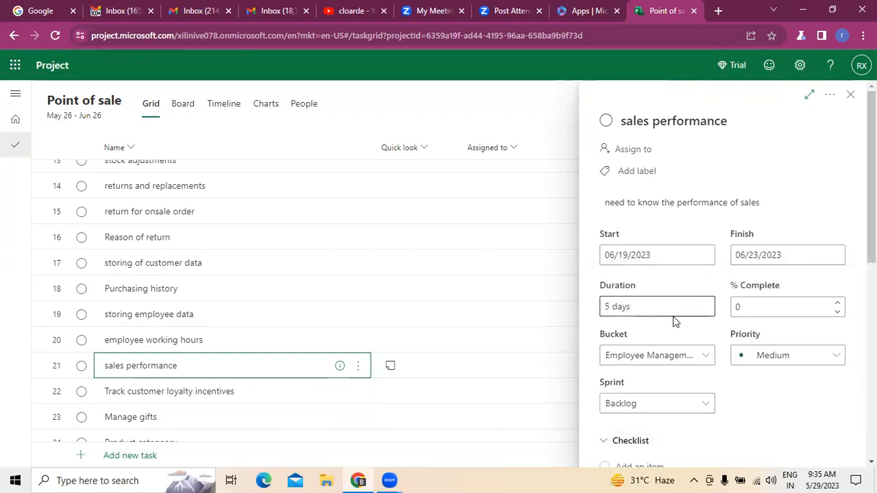
# Make the sales performance task depend on the Generate sales reports task.
pyautogui.scroll(-5, 675, 319)
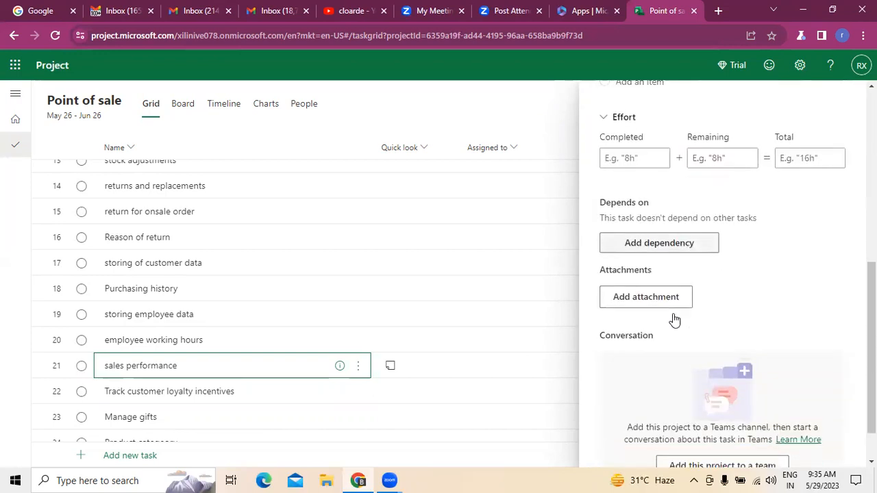
pyautogui.click(654, 244)
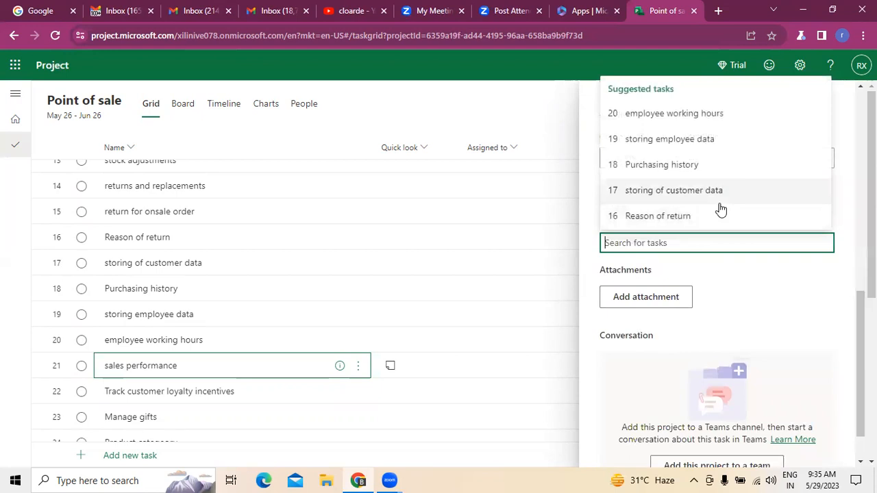
pyautogui.scroll(2, 295, 306)
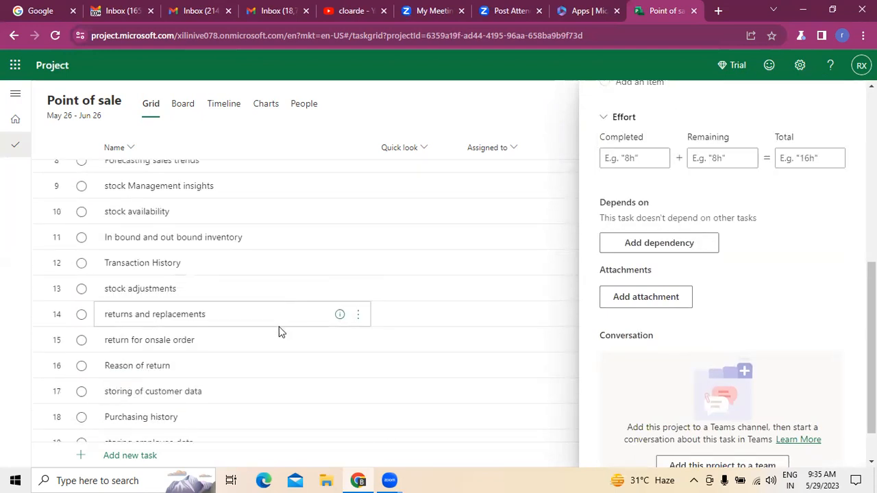
pyautogui.scroll(3, 211, 401)
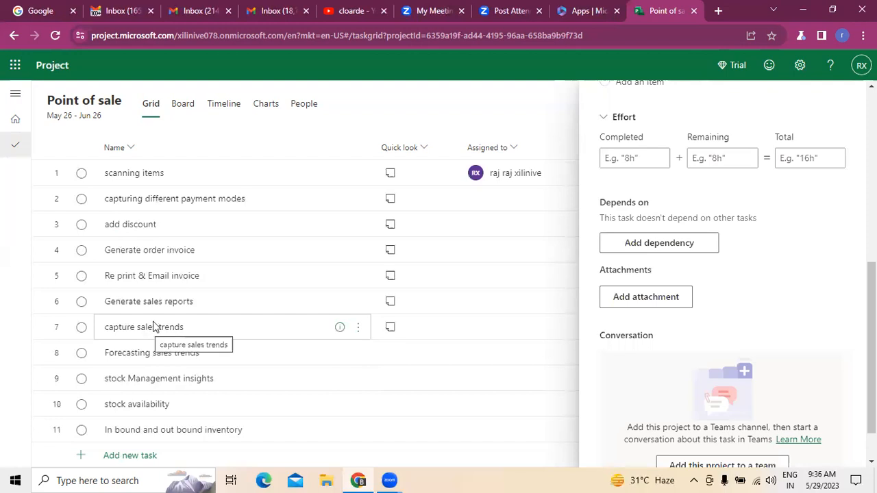
pyautogui.click(662, 245)
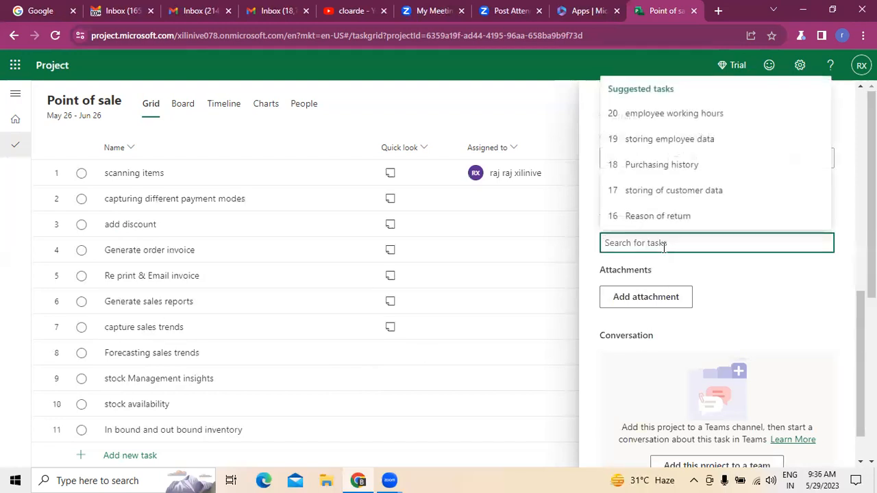
pyautogui.write('Gena')
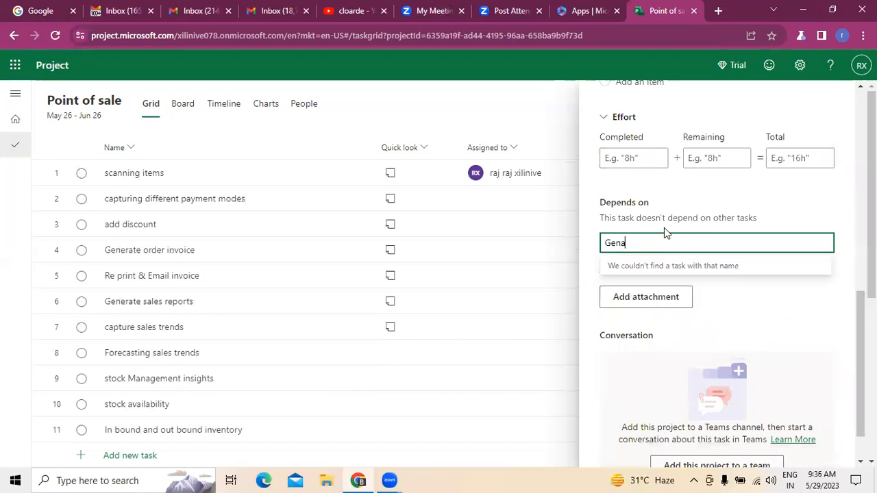
pyautogui.press('BackSpace')
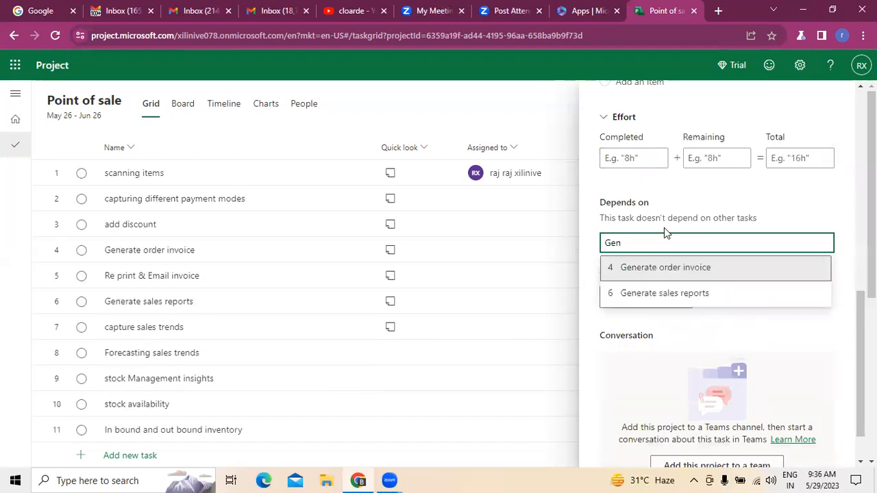
pyautogui.click(665, 293)
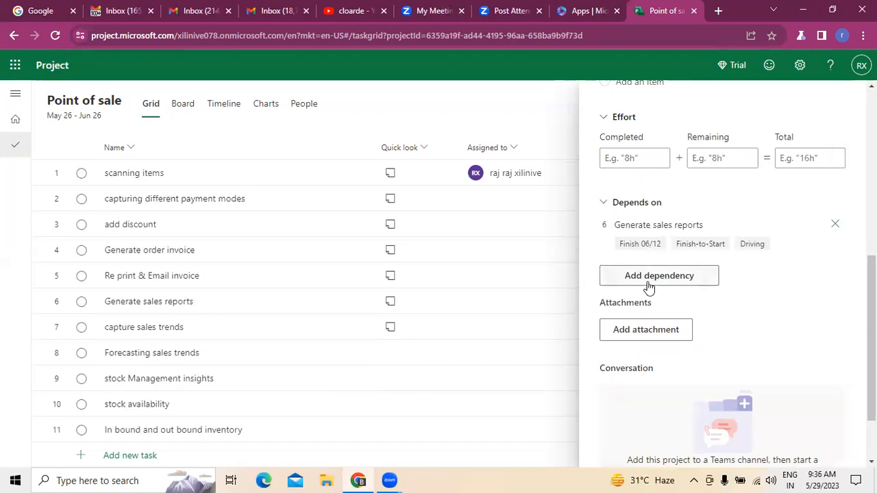
# Add capture sales trends as a second dependency of the sales performance task and close its details.
pyautogui.click(649, 277)
pyautogui.write('capturing different payment modes')
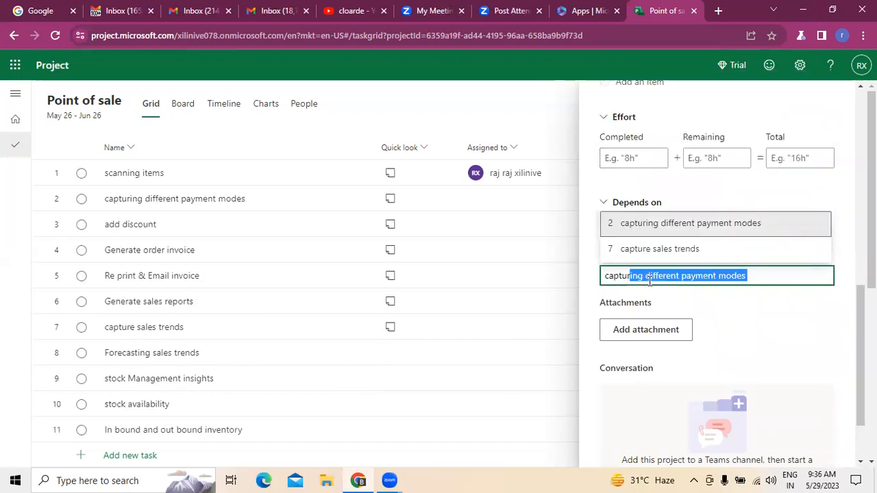
pyautogui.click(661, 249)
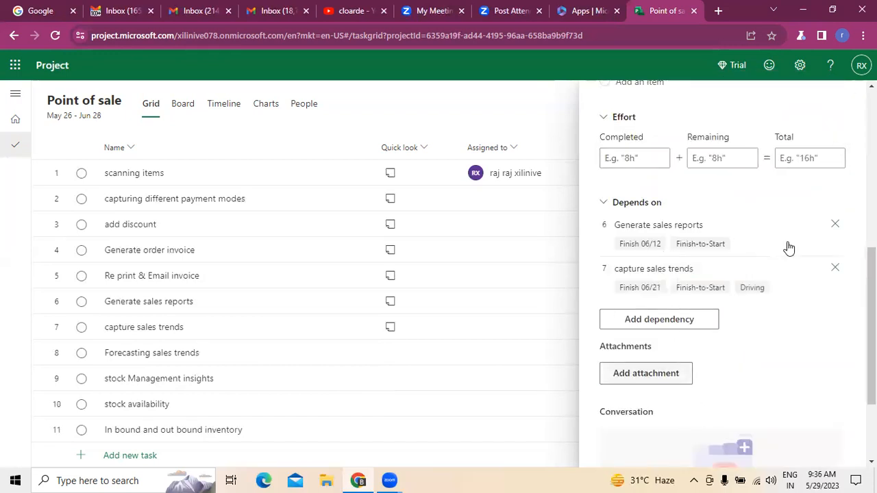
pyautogui.moveTo(872, 308); pyautogui.dragTo(871, 147)
pyautogui.click(852, 94)
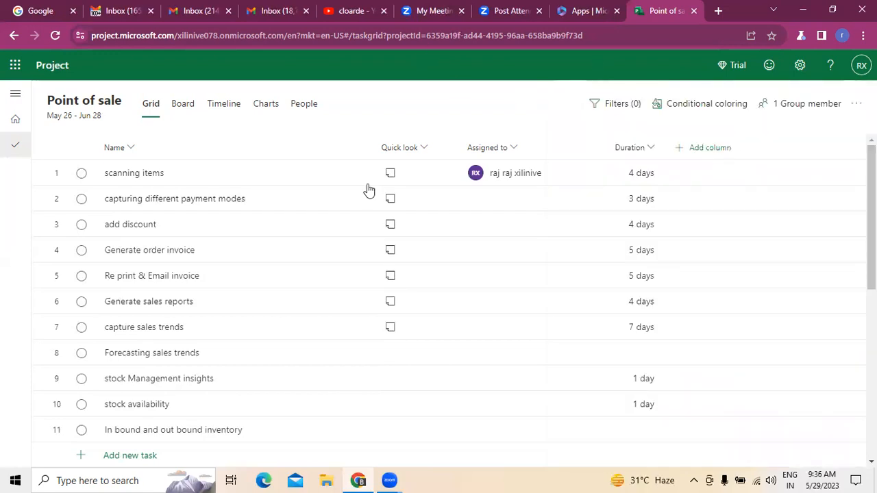
# Add the note "need to forecast the sales trends for better decision making" to the Forecasting sales trends task.
pyautogui.scroll(-5, 276, 411)
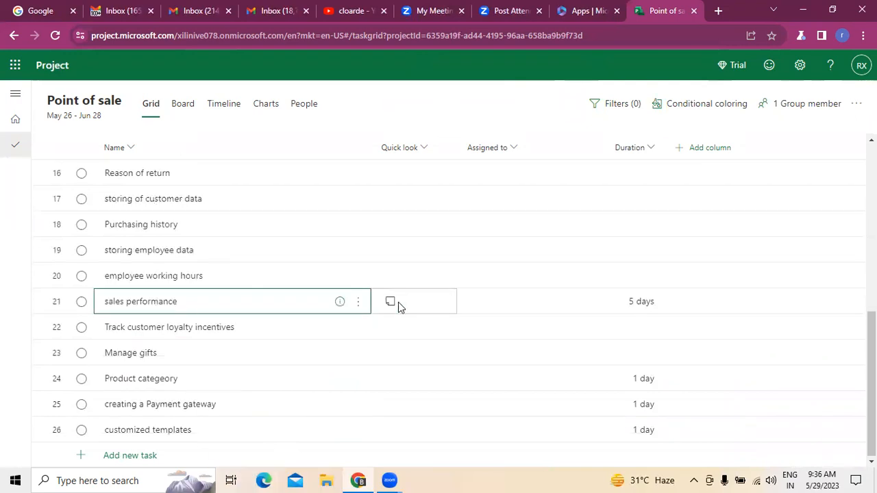
pyautogui.scroll(5, 354, 328)
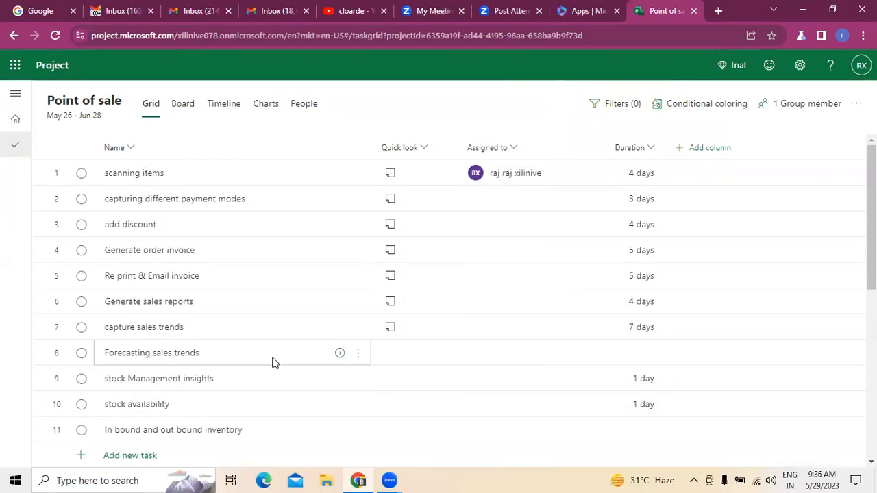
pyautogui.click(357, 353)
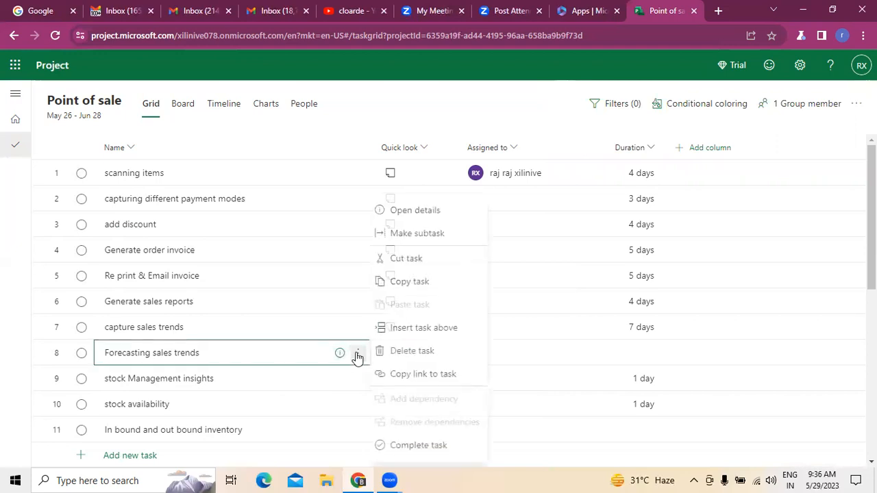
pyautogui.click(405, 211)
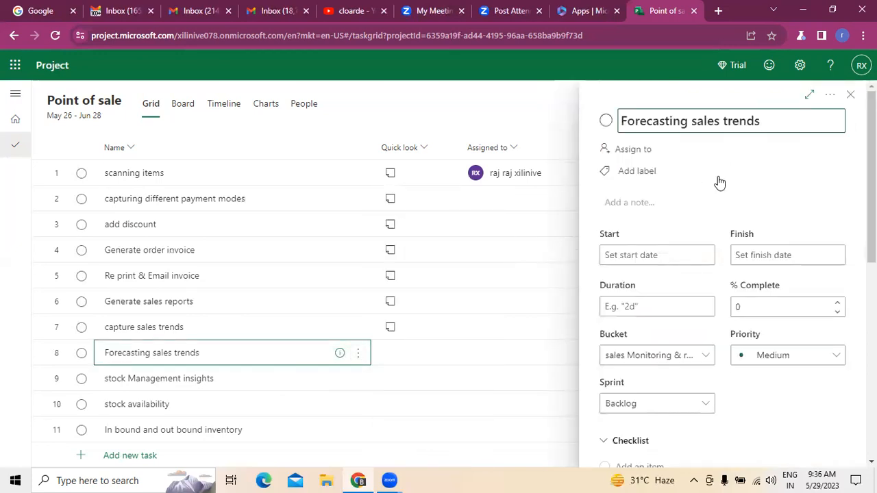
pyautogui.click(652, 204)
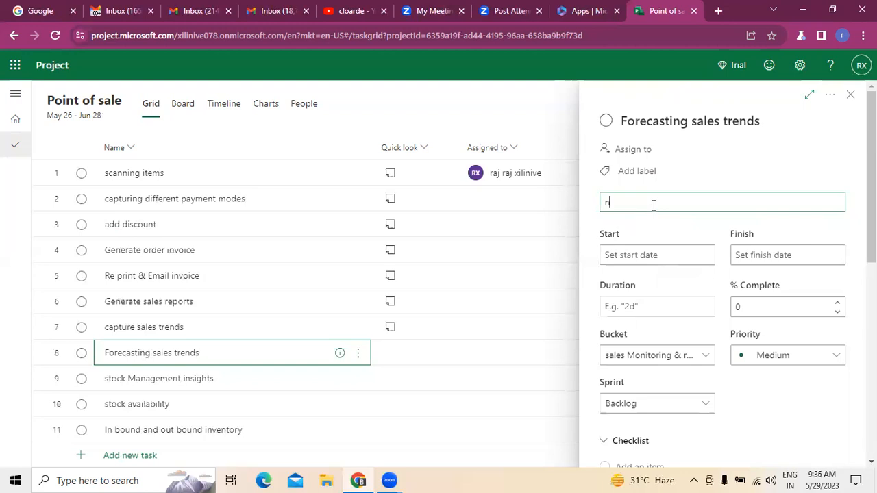
pyautogui.write('need to forecast the sales')
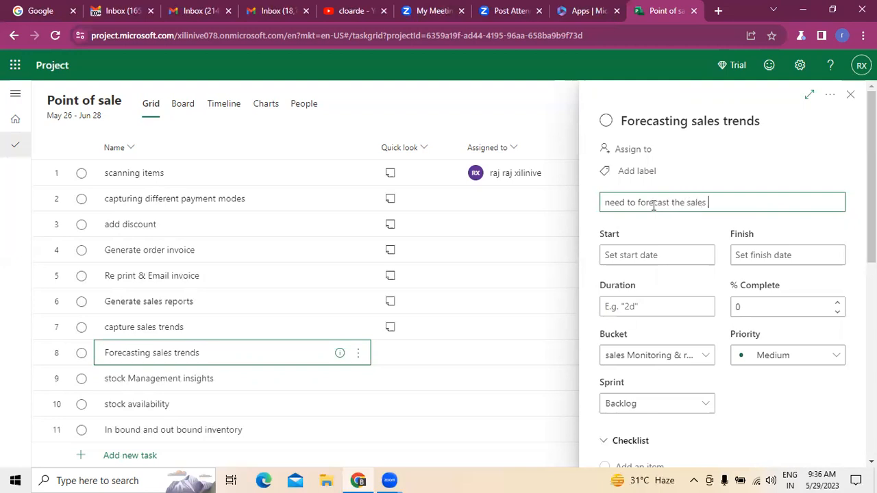
pyautogui.write('trends for better ')
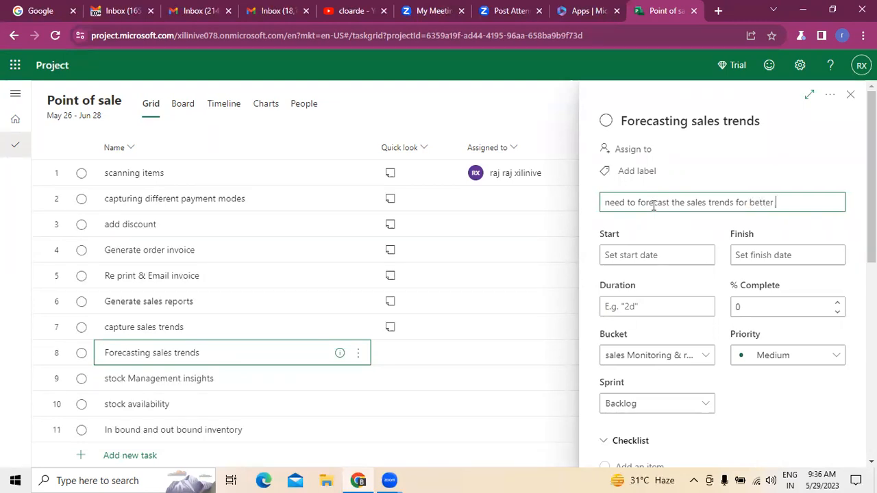
pyautogui.write('decsion')
pyautogui.press('BackSpace')
pyautogui.press('BackSpace')
pyautogui.press('BackSpace')
pyautogui.write('making')
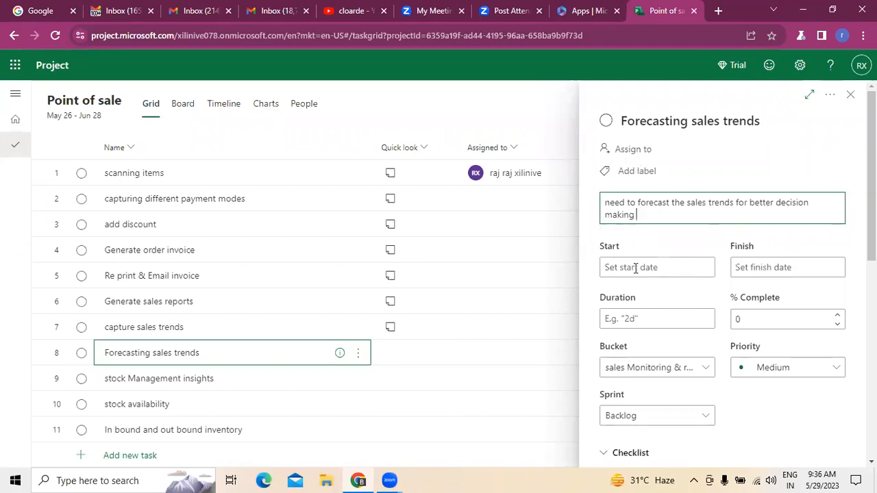
# Set the Forecasting sales trends task's start date to 06/06/2023 and its finish date to 06/12/2023.
pyautogui.click(705, 269)
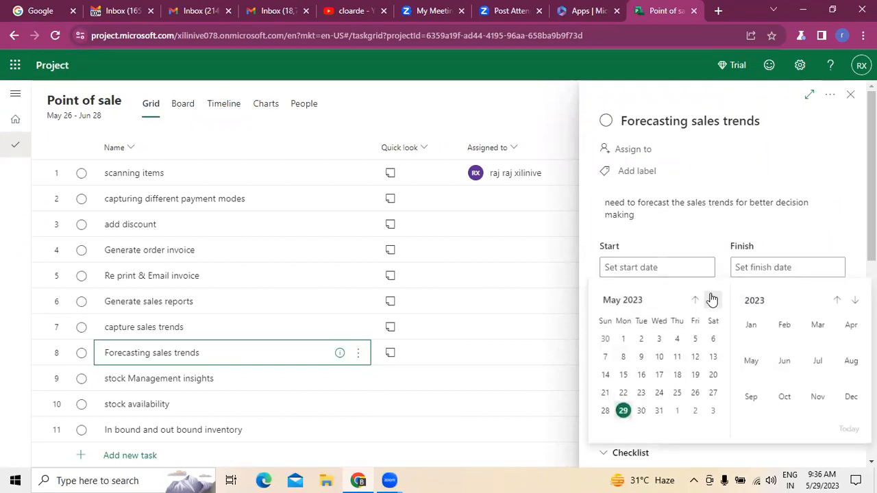
pyautogui.click(713, 301)
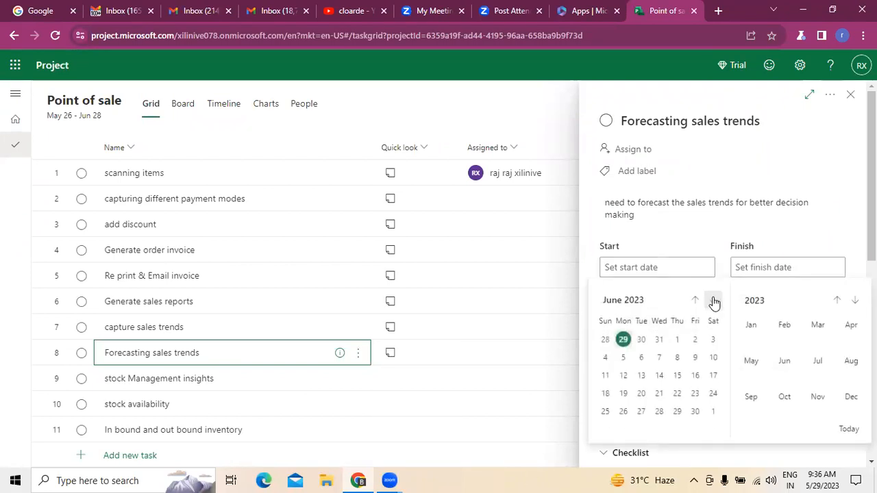
pyautogui.click(640, 357)
pyautogui.click(837, 270)
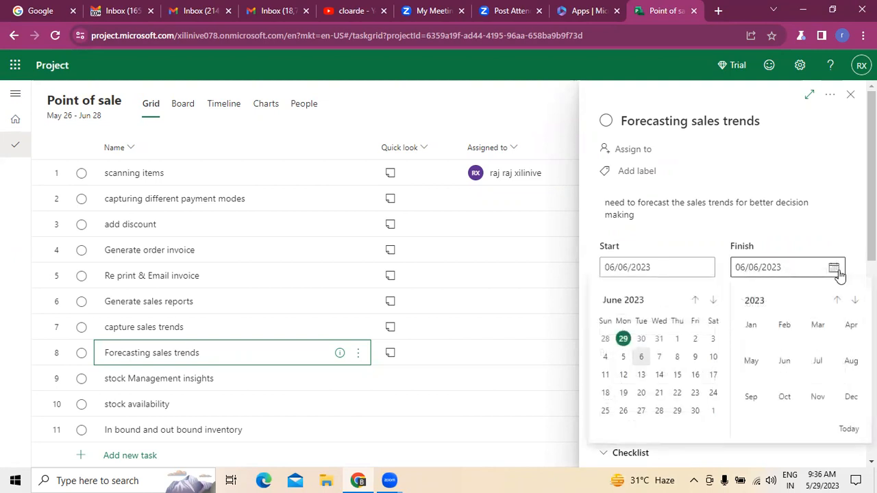
pyautogui.click(837, 270)
pyautogui.click(837, 271)
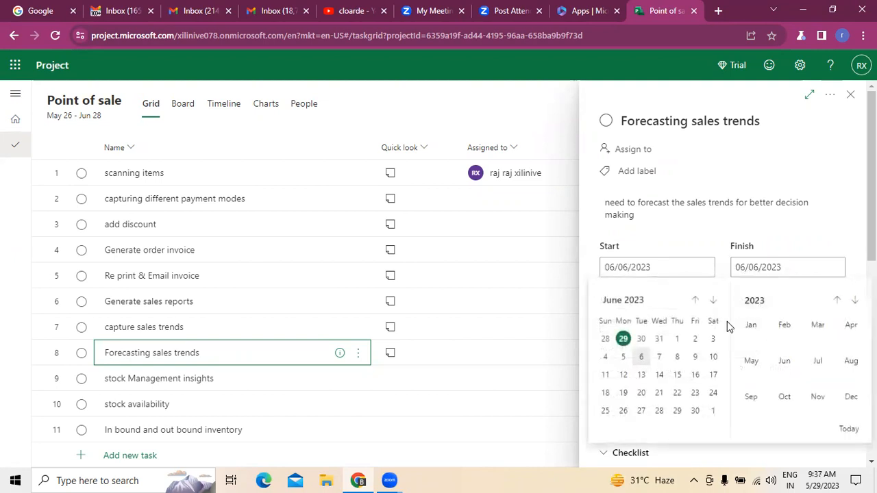
pyautogui.click(623, 374)
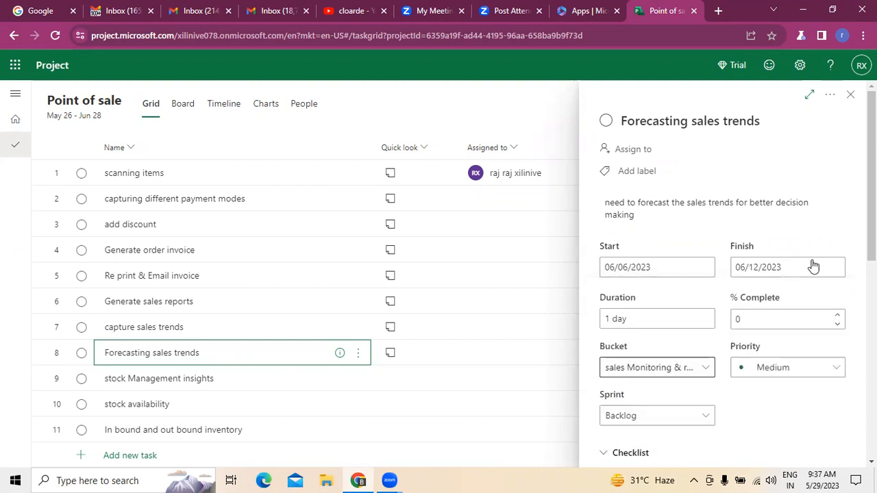
# Make the Forecasting sales trends task depend on the capture sales trends task.
pyautogui.scroll(-3, 709, 343)
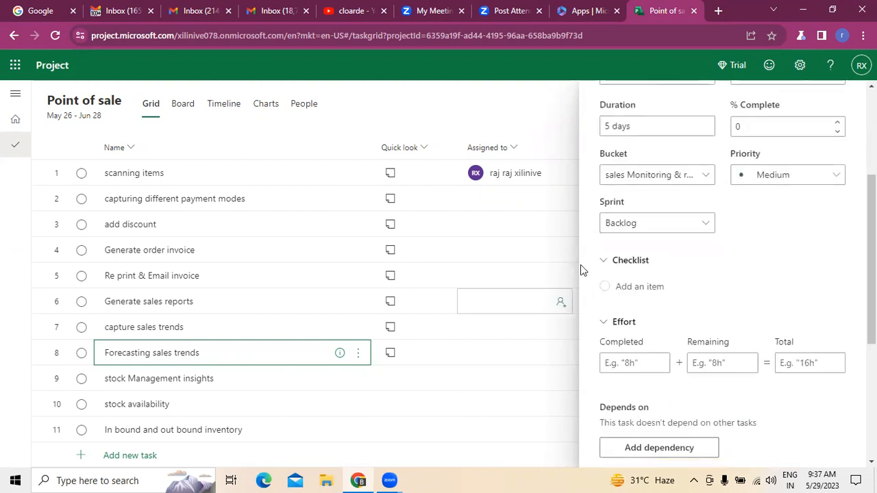
pyautogui.scroll(-3, 689, 235)
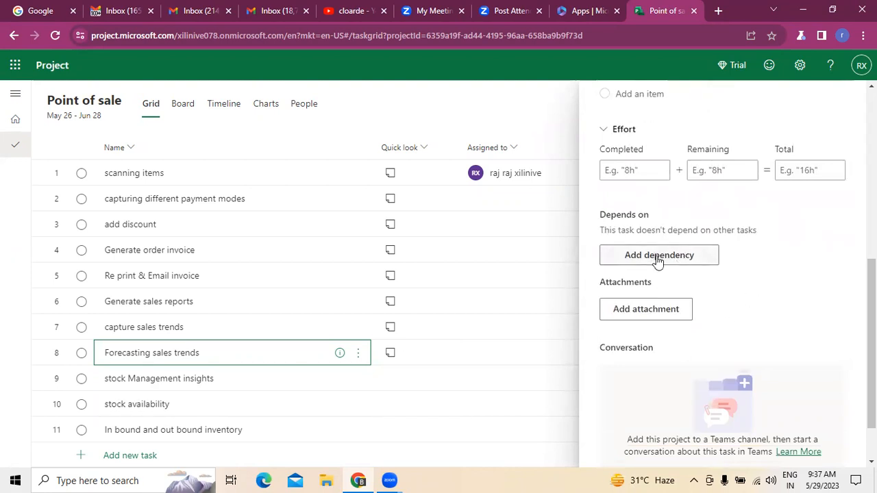
pyautogui.click(658, 259)
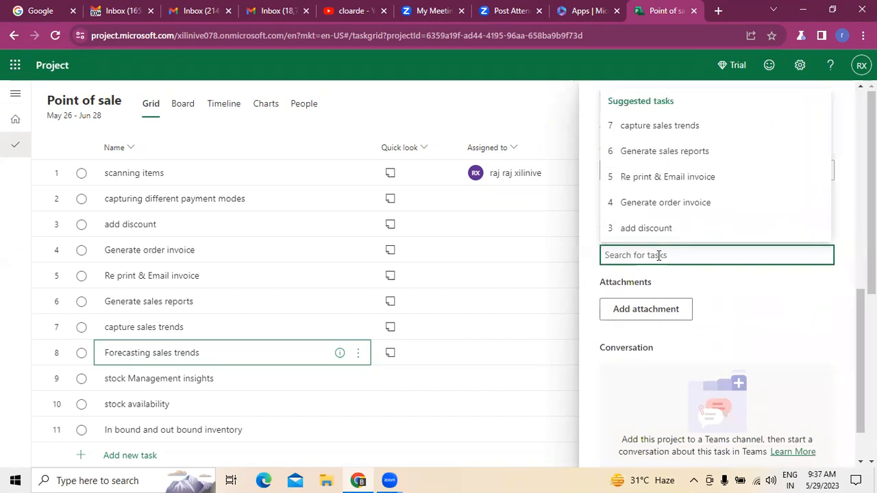
pyautogui.click(664, 134)
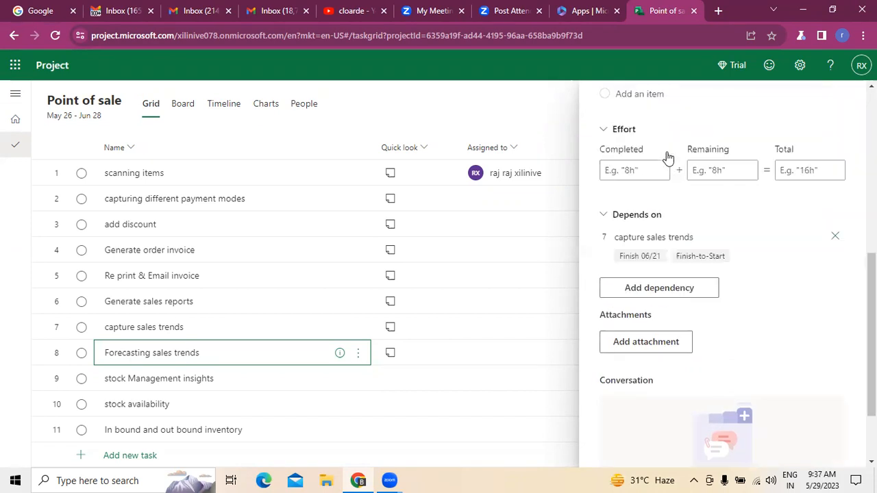
# Add sales performance and Generate sales reports as further dependencies of the Forecasting sales trends task and close its details.
pyautogui.click(634, 288)
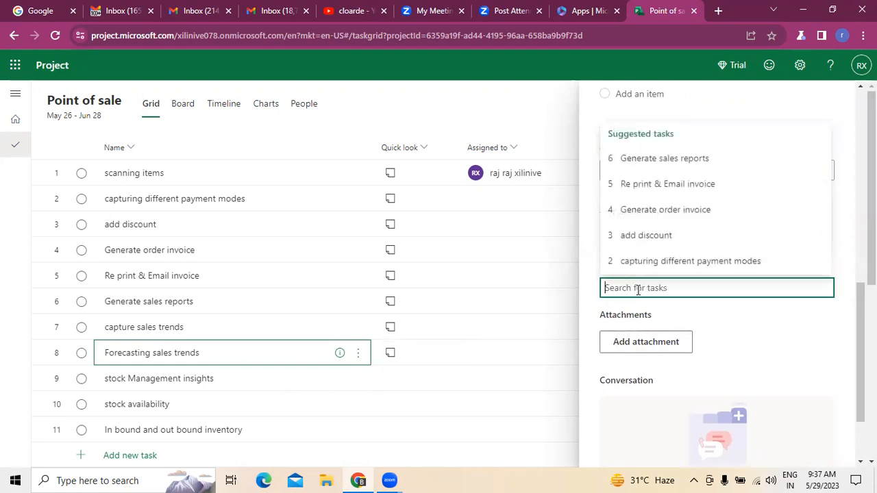
pyautogui.write('sales')
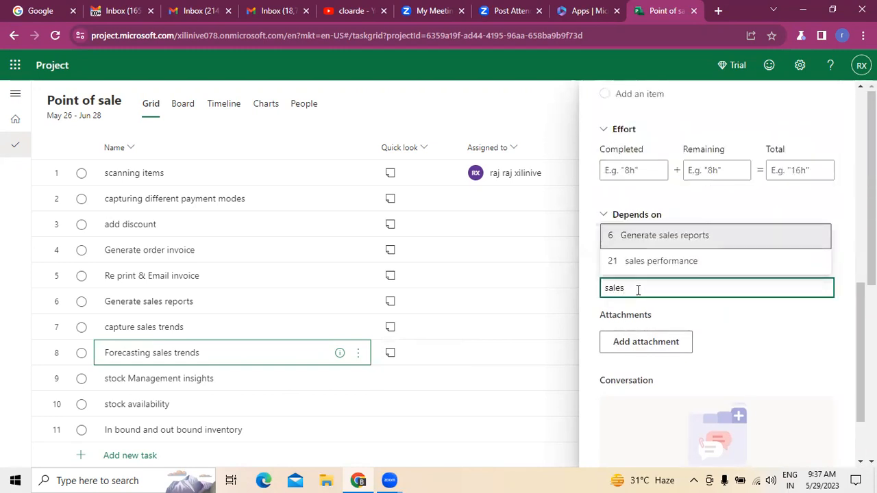
pyautogui.click(641, 261)
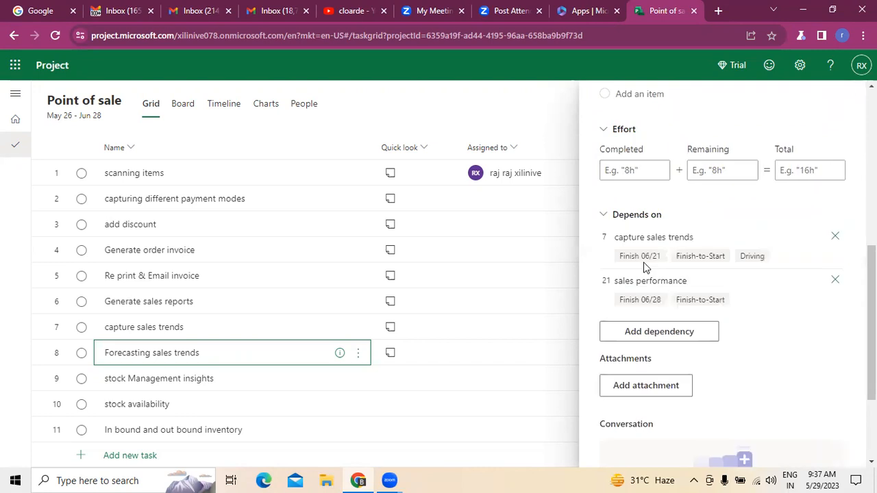
pyautogui.click(644, 334)
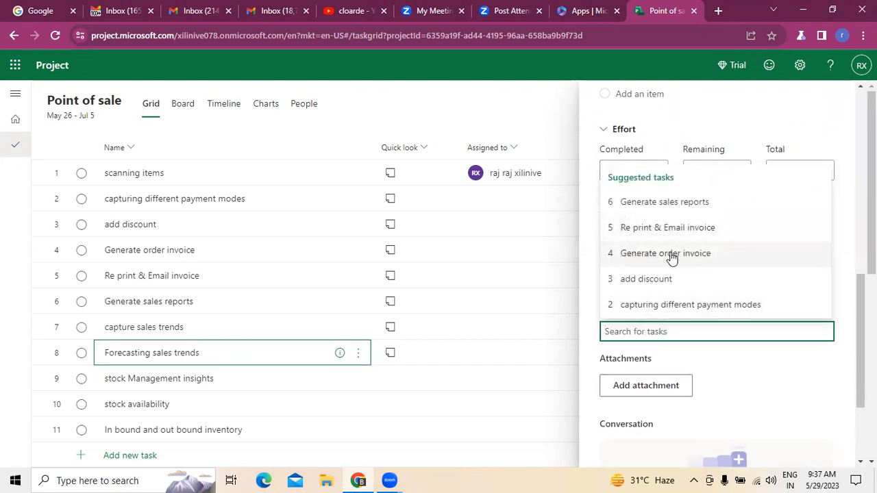
pyautogui.click(669, 204)
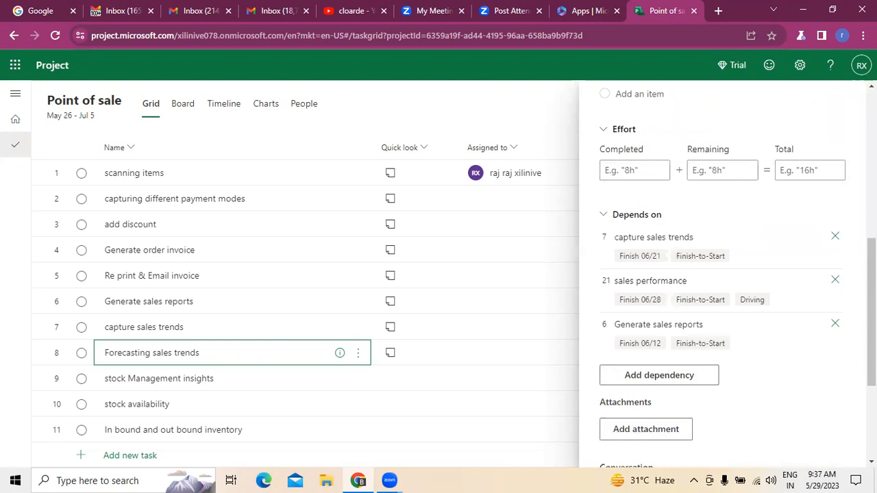
pyautogui.scroll(6, 872, 308)
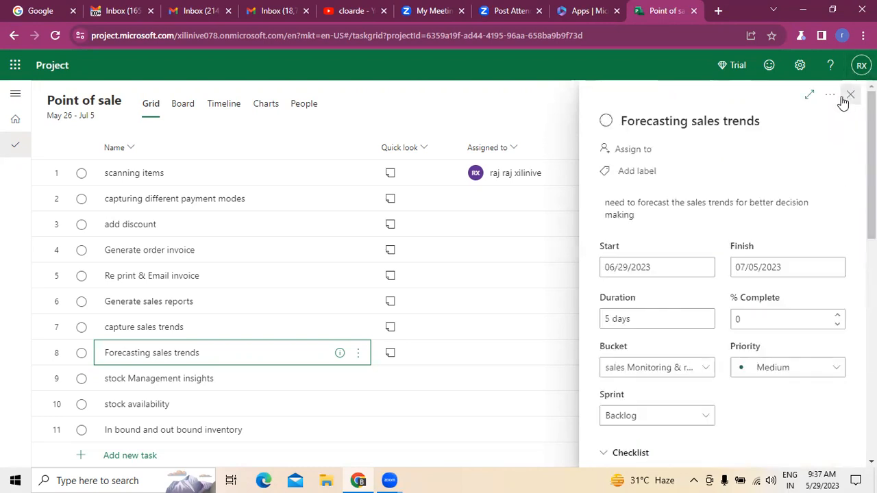
pyautogui.click(847, 96)
# Add the note "need to know the insights of stock management" to the stock Management insights task.
pyautogui.scroll(-6, 442, 368)
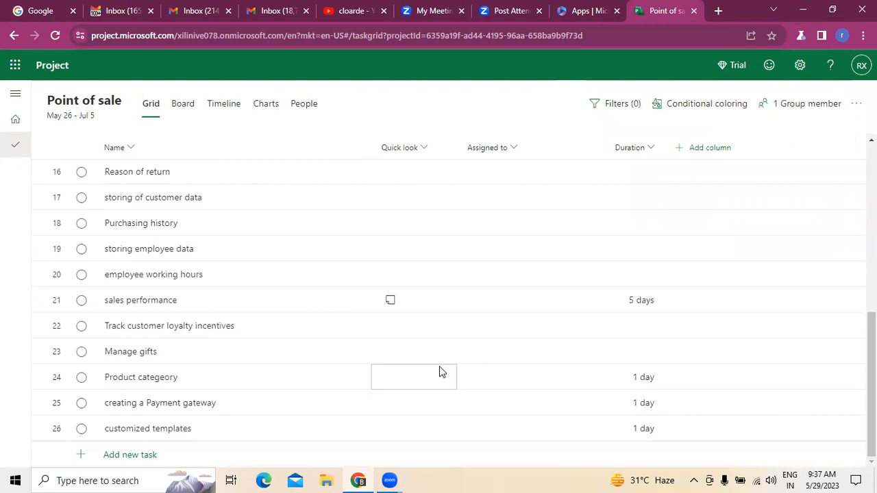
pyautogui.scroll(6, 439, 370)
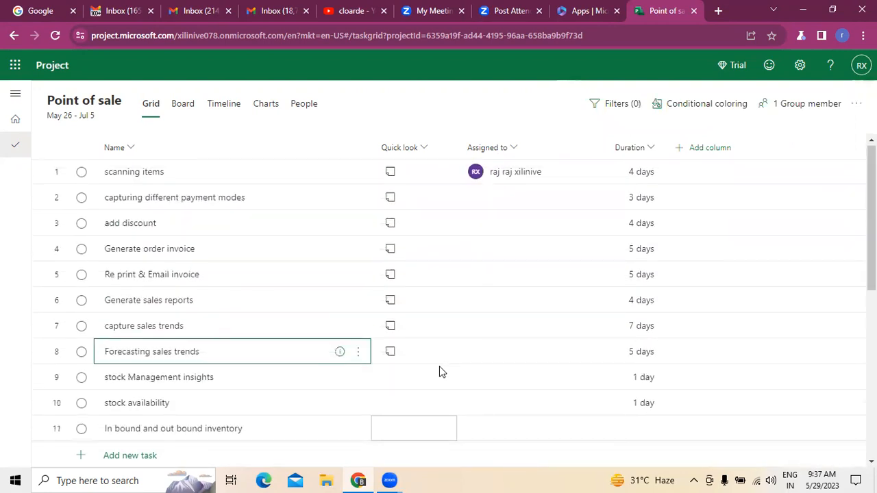
pyautogui.scroll(-3, 192, 277)
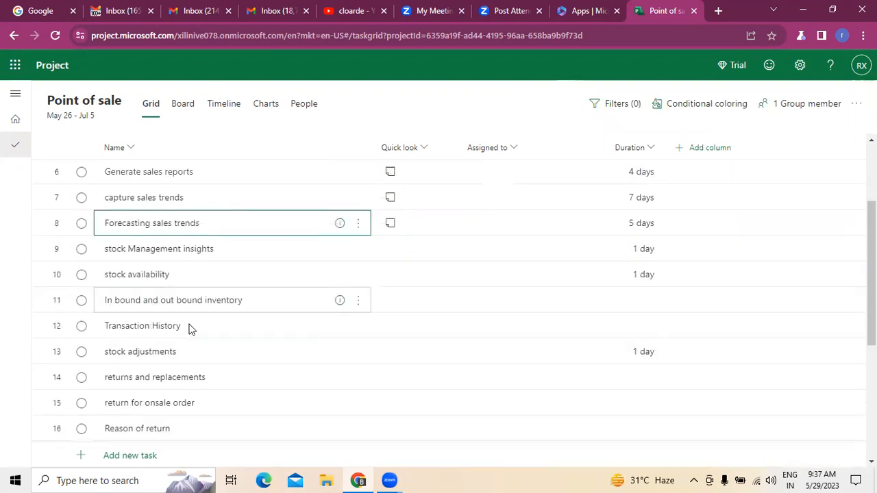
pyautogui.click(358, 249)
pyautogui.click(397, 213)
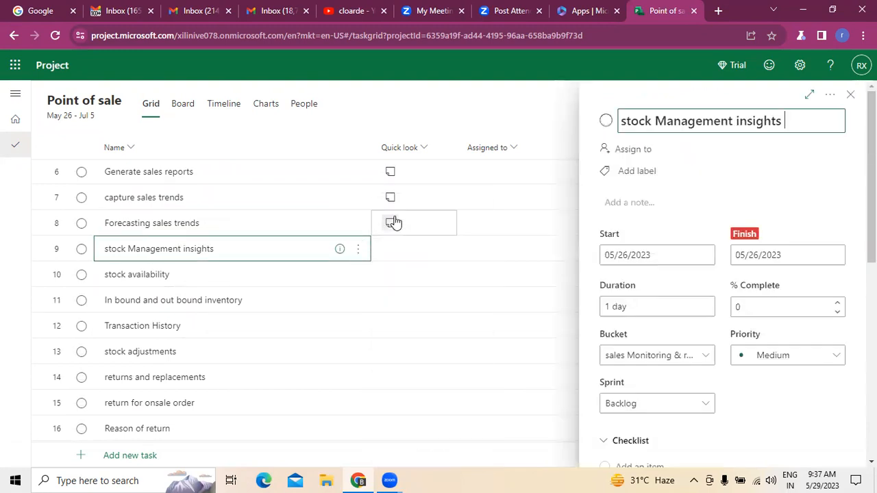
pyautogui.click(647, 201)
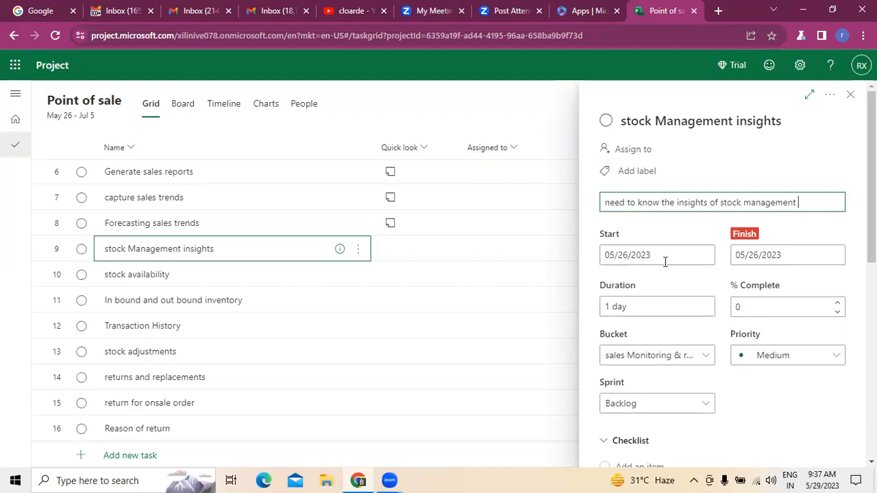
# Set the stock Management insights task's start date to 06/07/2023 and its finish date to 06/15/2023.
pyautogui.click(704, 256)
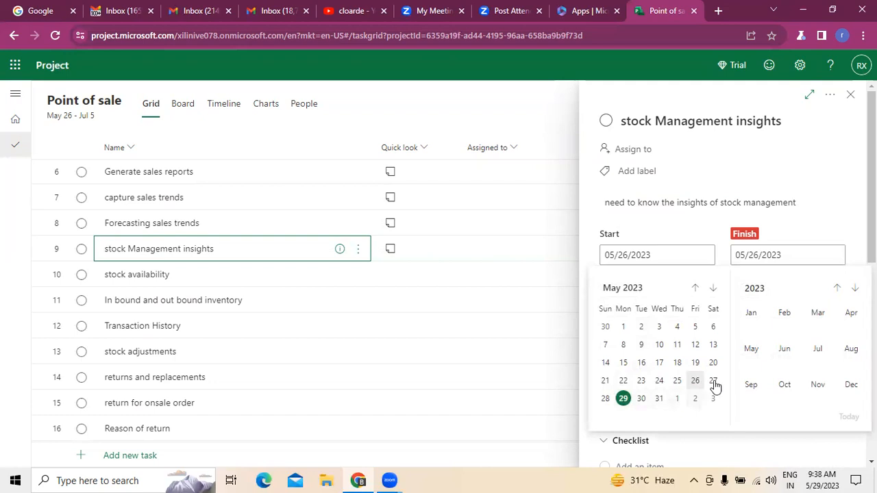
pyautogui.click(713, 287)
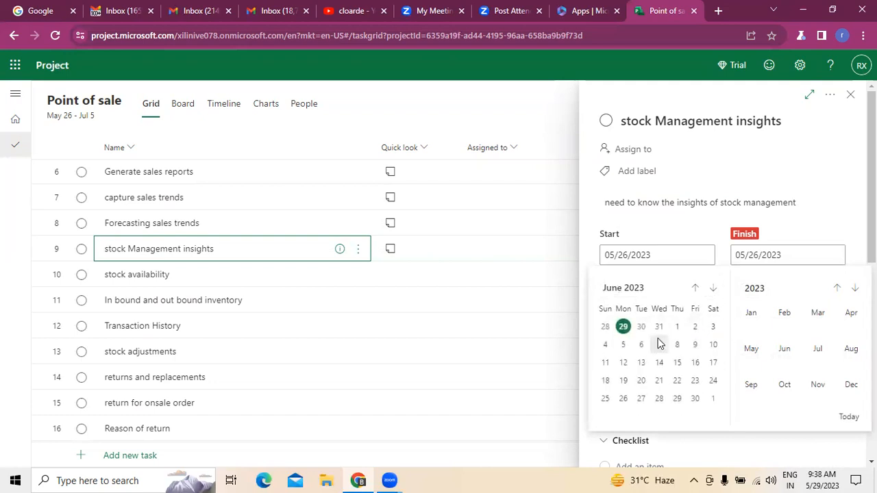
pyautogui.click(659, 344)
pyautogui.click(820, 255)
pyautogui.click(835, 256)
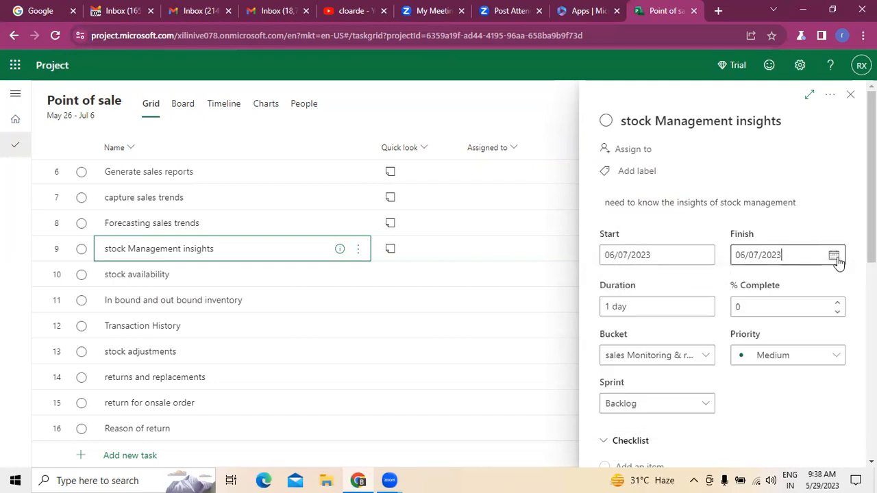
pyautogui.click(834, 256)
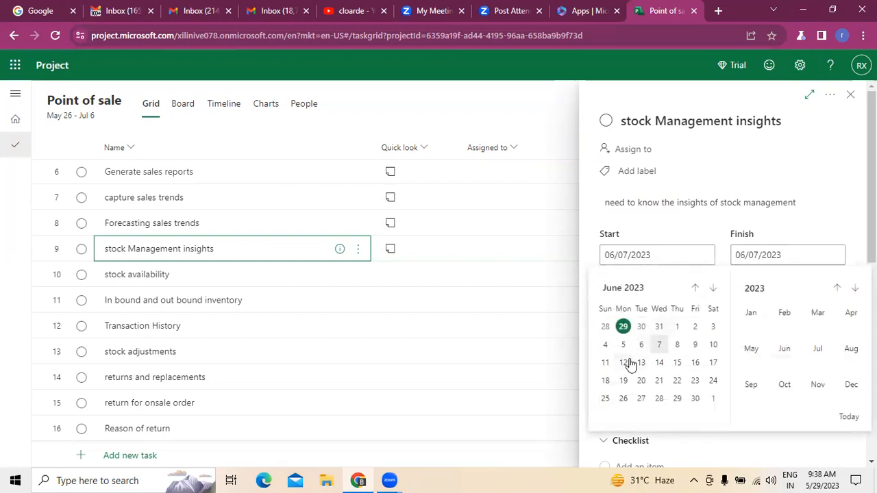
pyautogui.click(677, 363)
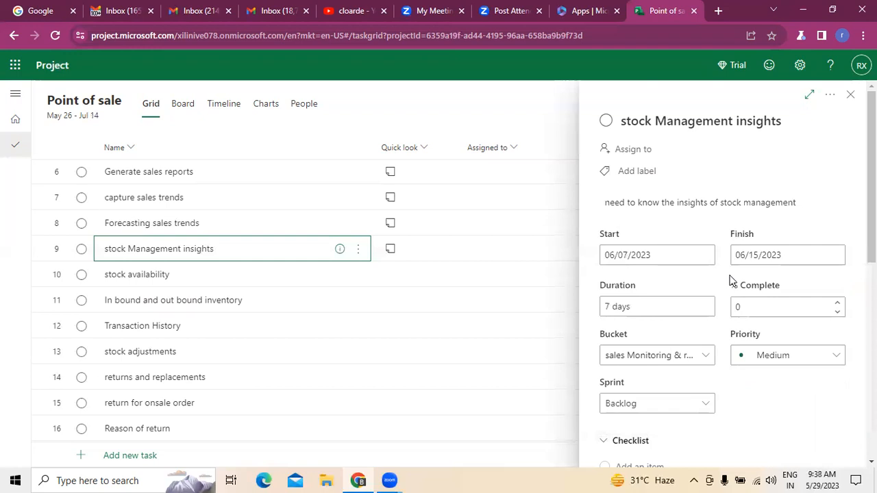
# Make the stock Management insights task depend on Forecasting sales trends, Generate sales reports and capture sales trends.
pyautogui.scroll(-5, 729, 279)
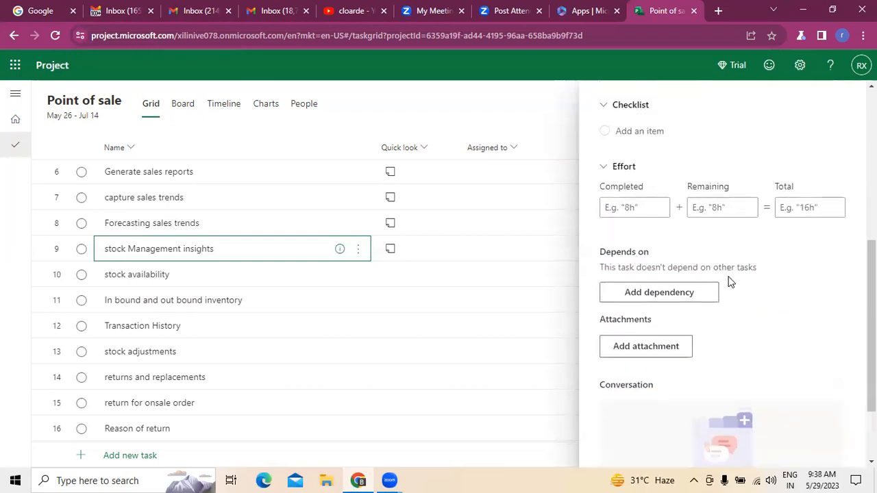
pyautogui.click(660, 244)
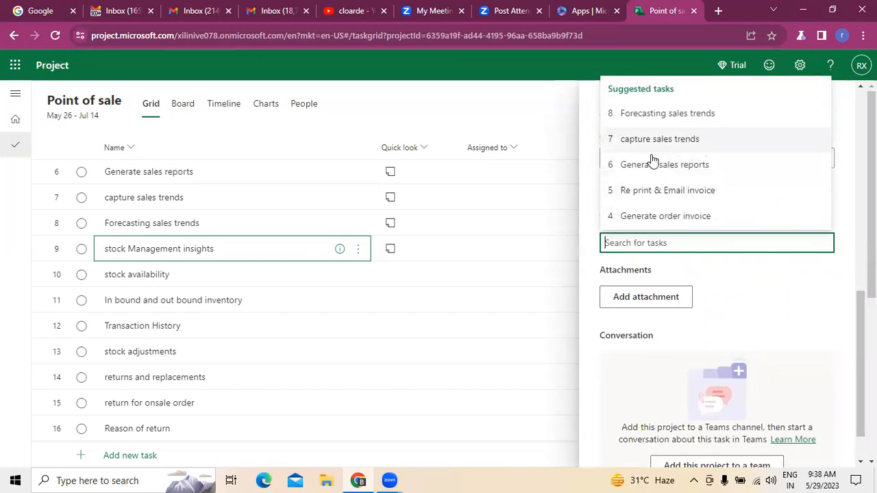
pyautogui.click(655, 115)
pyautogui.click(635, 283)
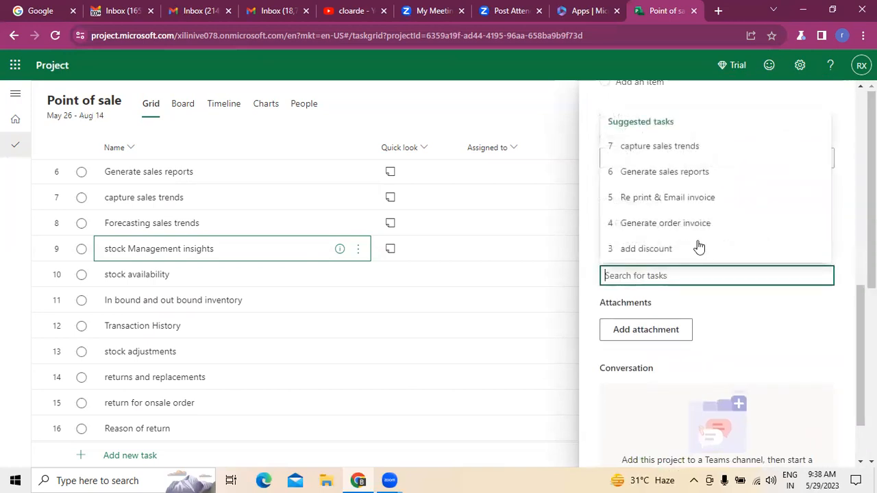
pyautogui.click(696, 170)
pyautogui.click(648, 324)
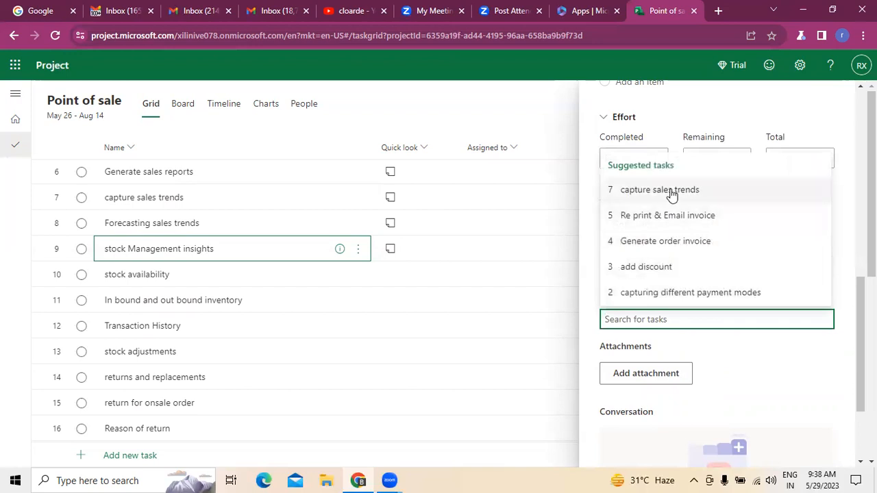
pyautogui.click(672, 193)
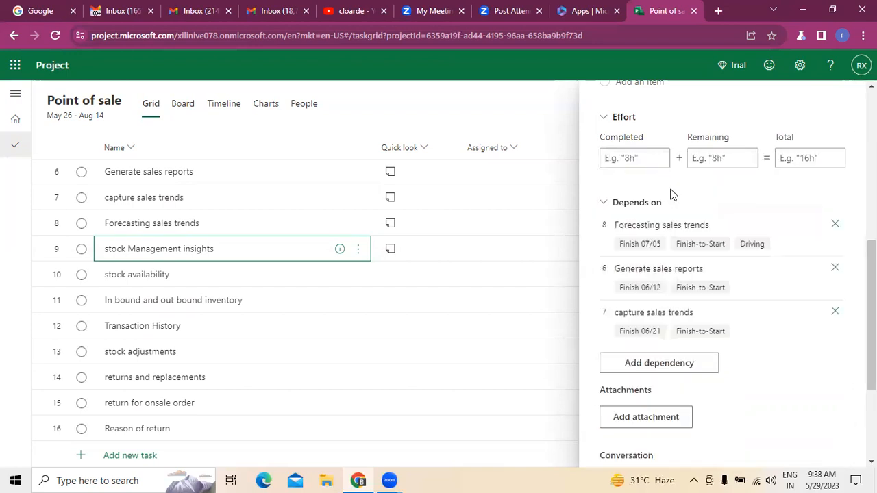
# Add sales performance as a further dependency of the stock Management insights task and close its details.
pyautogui.click(647, 370)
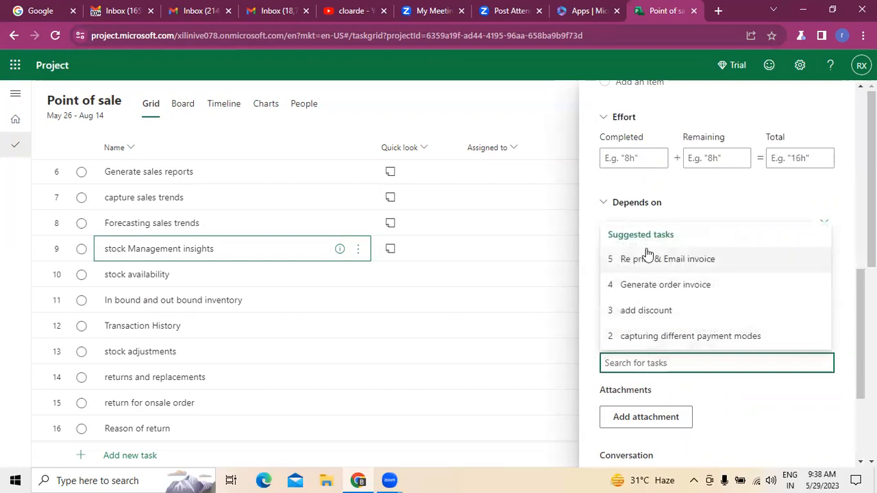
pyautogui.write('sales performance')
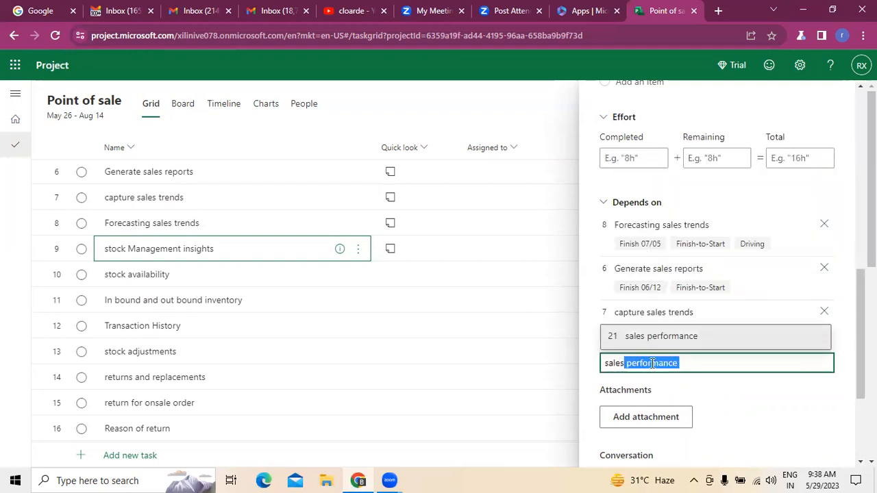
pyautogui.click(660, 344)
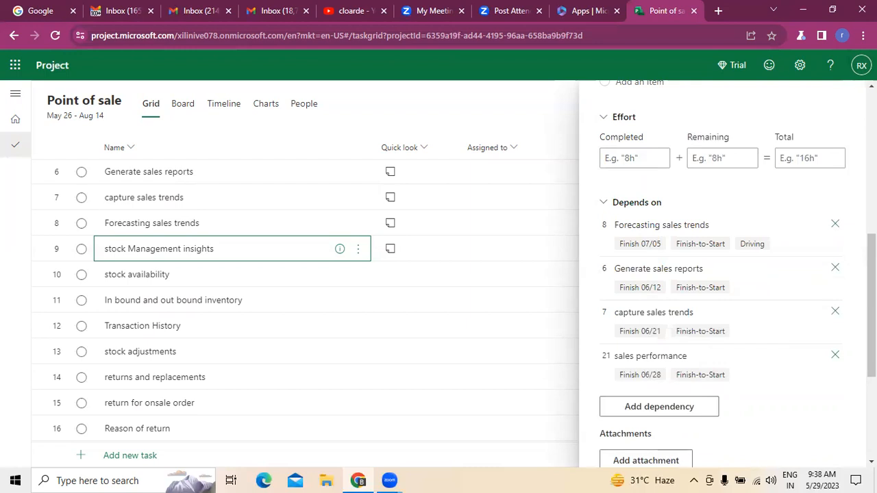
pyautogui.scroll(5, 851, 103)
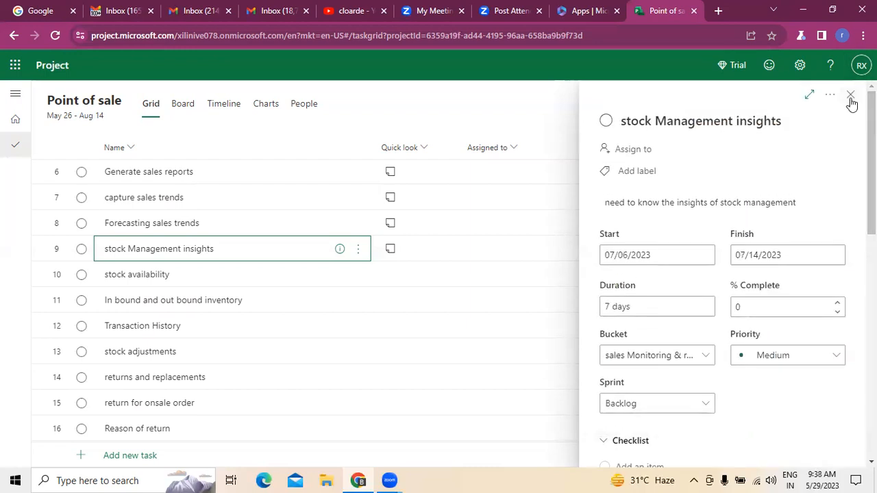
pyautogui.click(850, 95)
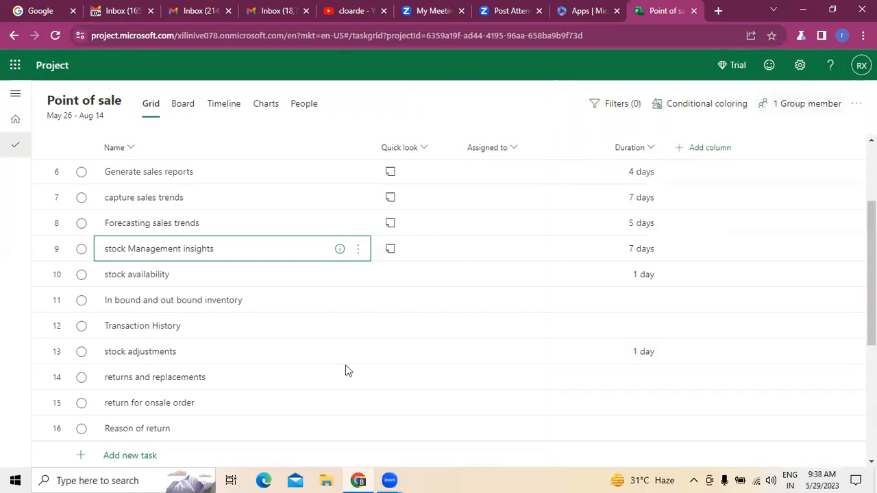
# Add the note "need to know the availability of stock" to the stock availability task and close its details.
pyautogui.scroll(-4, 341, 374)
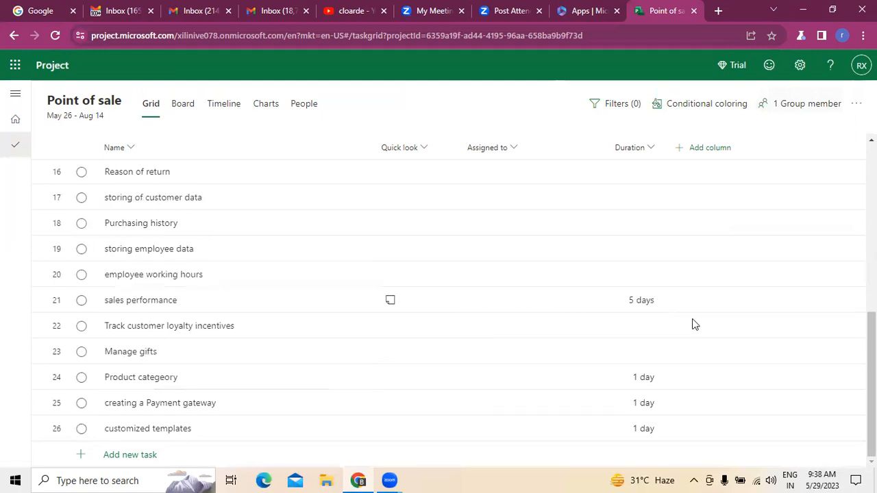
pyautogui.scroll(6, 516, 338)
pyautogui.scroll(-2, 514, 338)
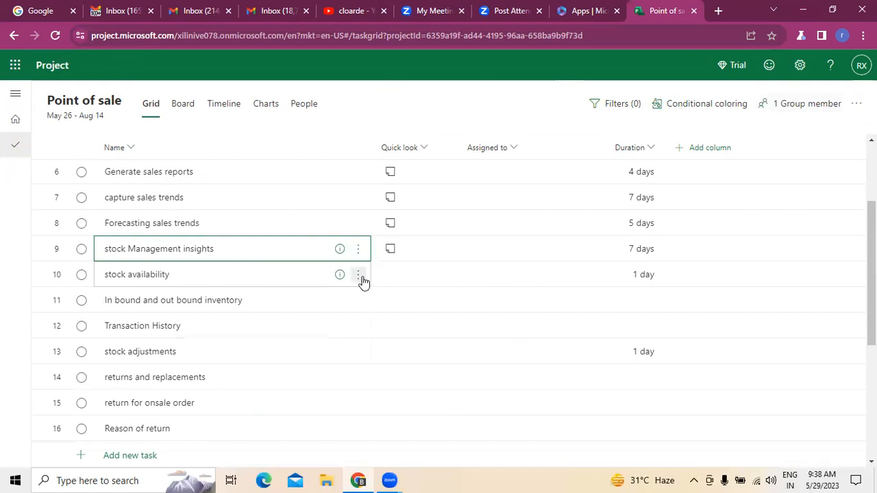
pyautogui.click(358, 276)
pyautogui.click(449, 210)
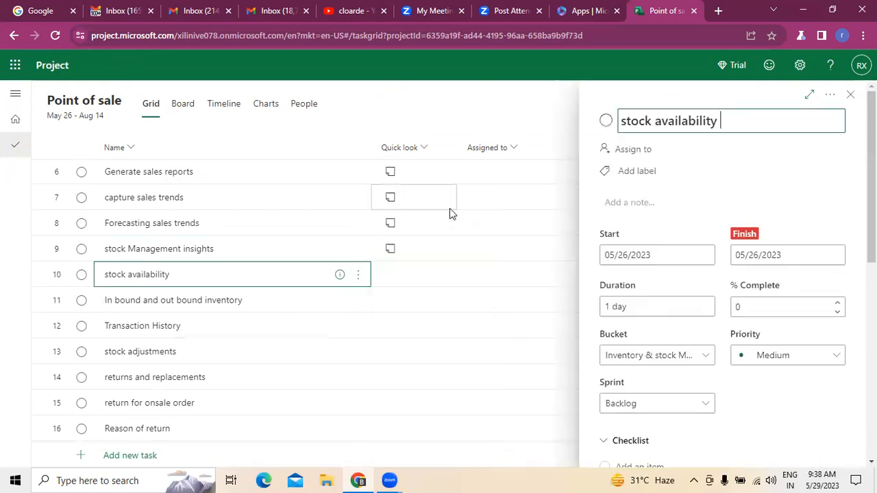
pyautogui.click(655, 199)
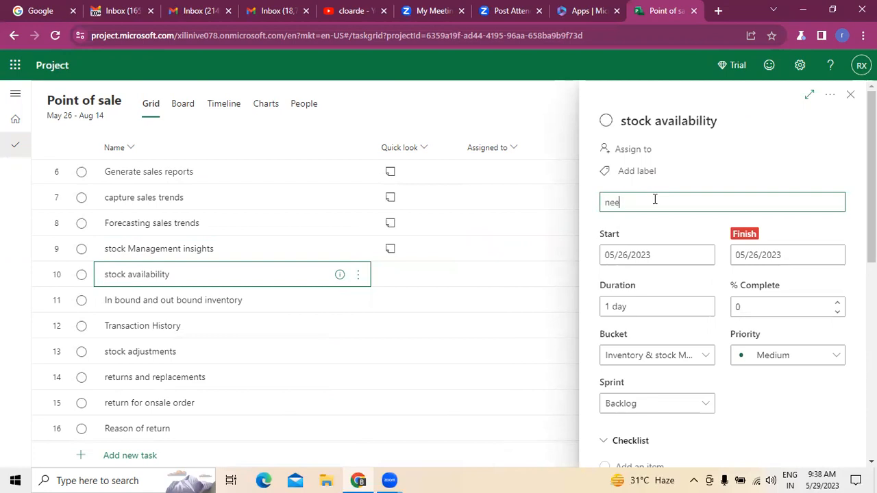
pyautogui.write('ow the availaibility of stock')
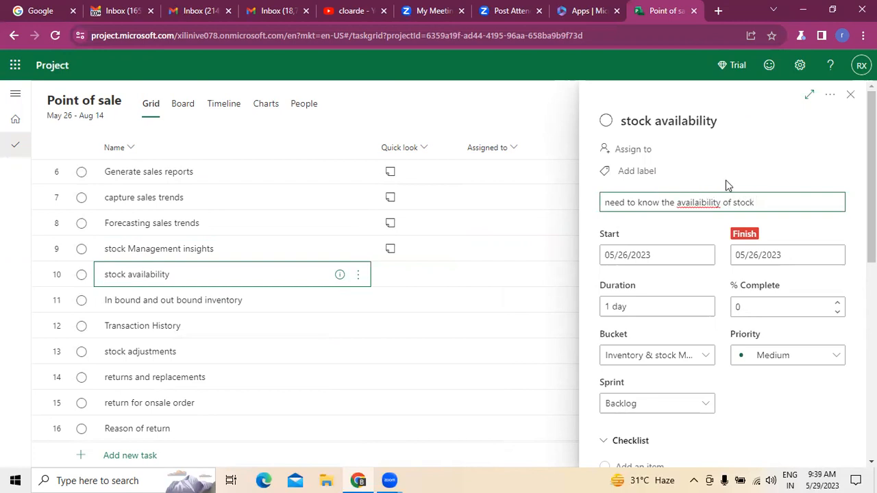
pyautogui.rightClick(687, 202)
pyautogui.click(702, 214)
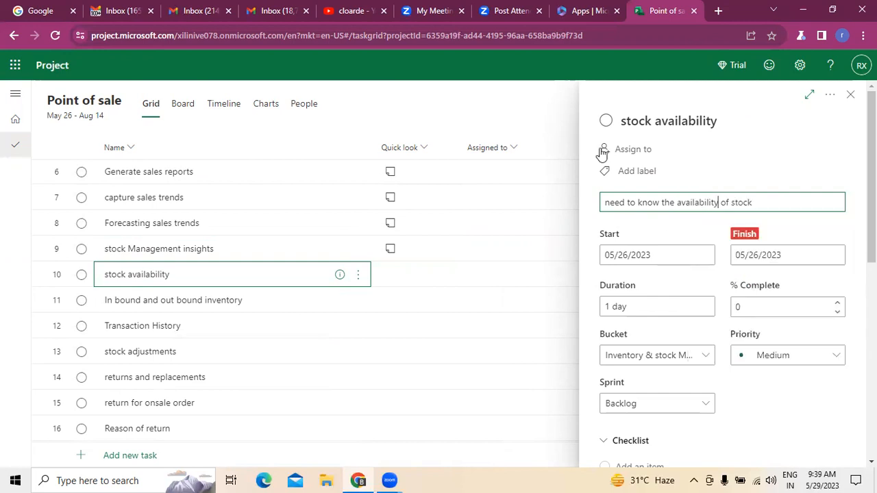
pyautogui.click(850, 96)
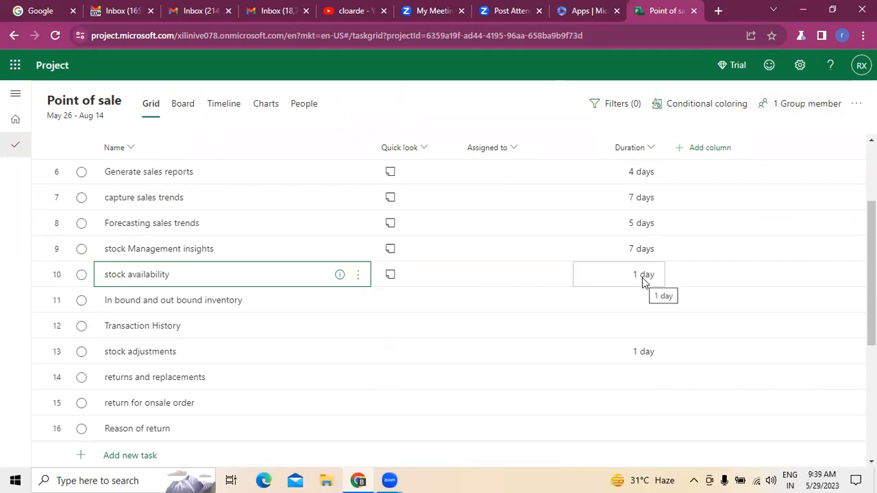
# Add the note "to know the stock position" to the In bound and out bound inventory task.
pyautogui.scroll(3, 730, 343)
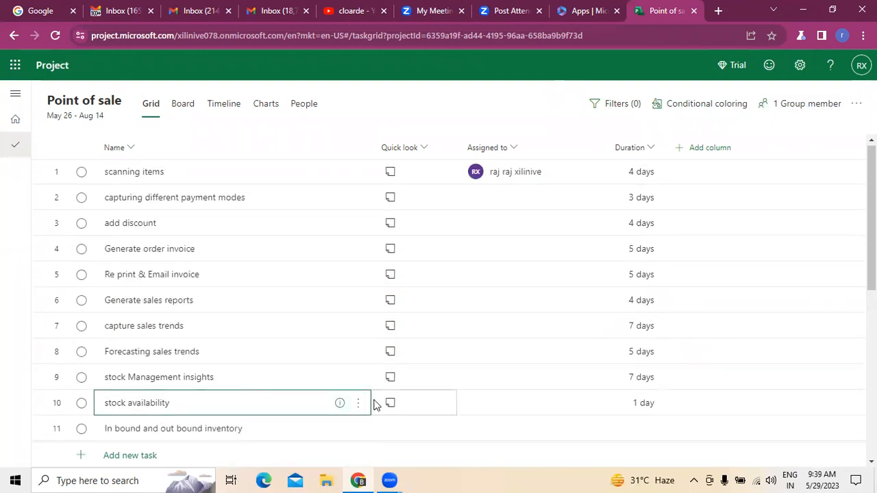
pyautogui.scroll(-2, 374, 403)
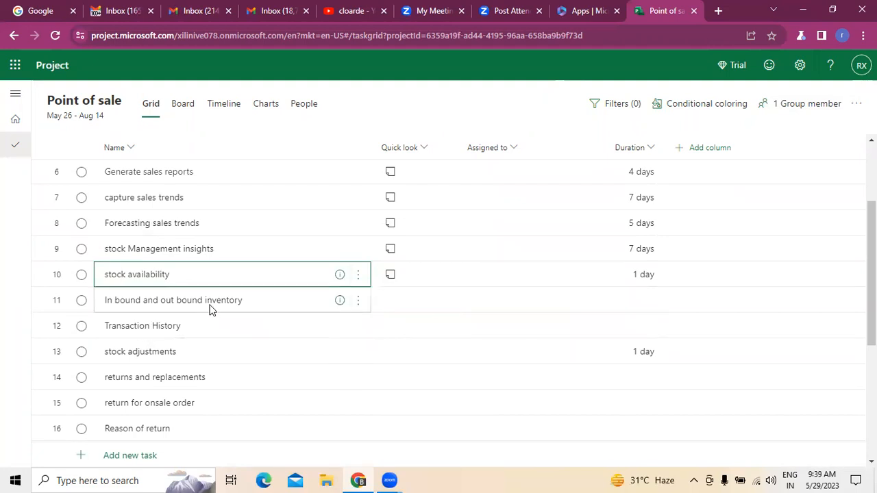
pyautogui.click(357, 300)
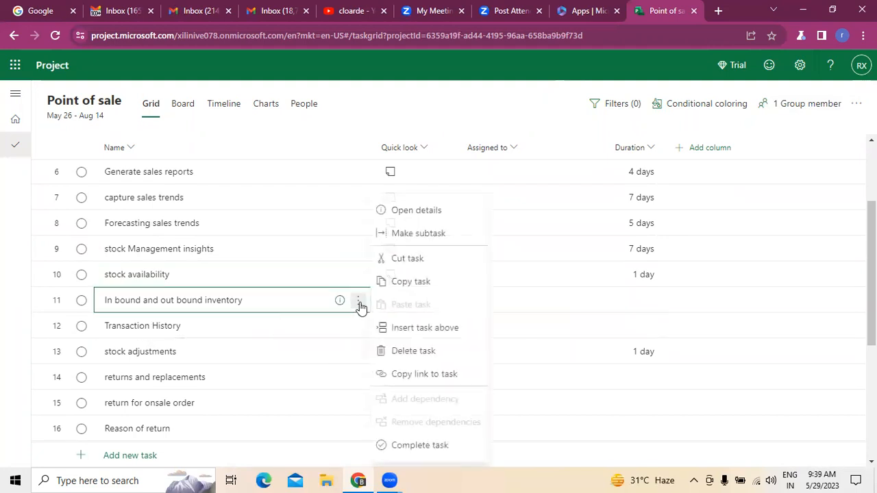
pyautogui.click(416, 211)
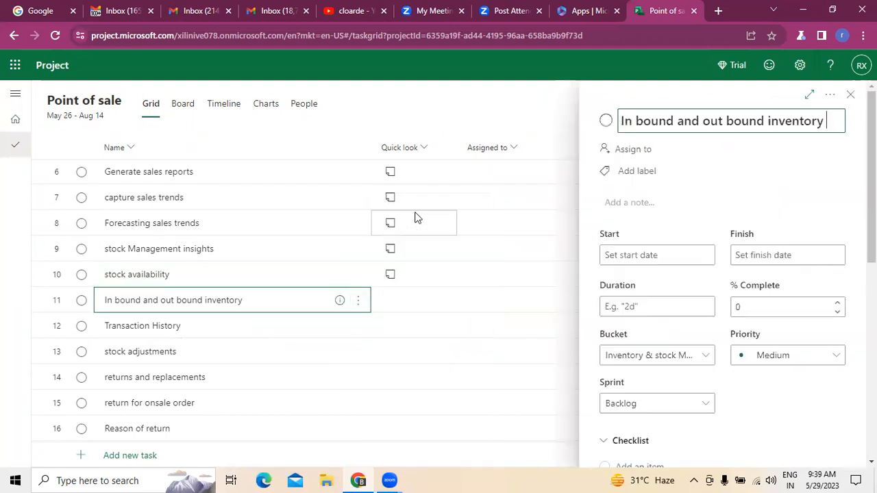
pyautogui.click(653, 201)
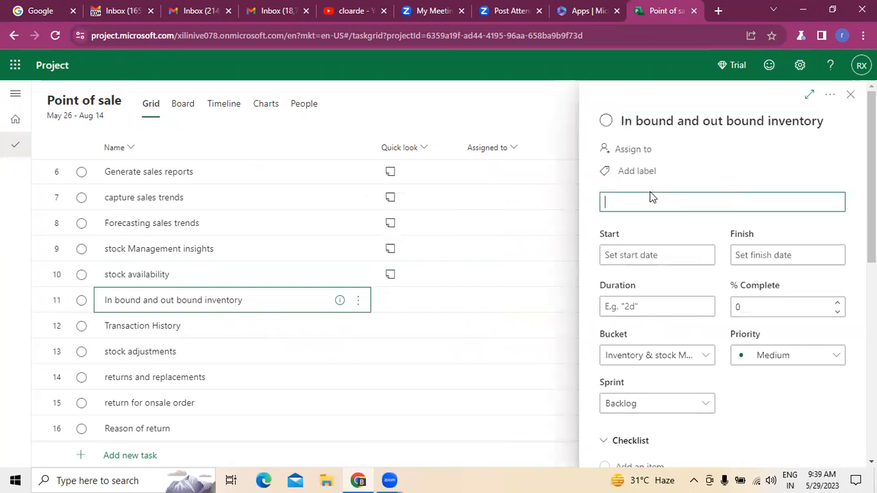
pyautogui.write('to know the stock posi')
pyautogui.click(798, 161)
pyautogui.click(764, 207)
pyautogui.write('tion')
pyautogui.press('BackSpace')
pyautogui.press('BackSpace')
pyautogui.press('BackSpace')
pyautogui.press('BackSpace')
pyautogui.press('BackSpace')
pyautogui.click(701, 203)
pyautogui.write('tion')
# Set the In bound and out bound inventory task's start date to 06/12/2023 and its finish date to 06/20/2023.
pyautogui.click(665, 255)
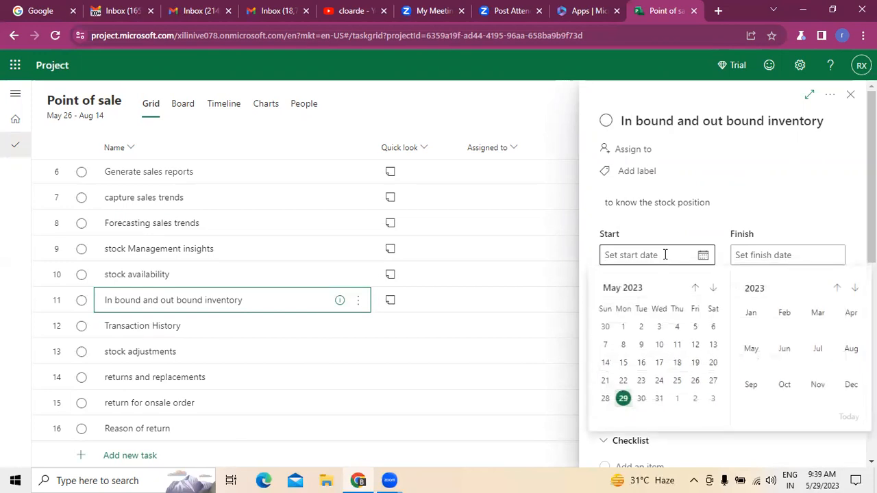
pyautogui.click(712, 288)
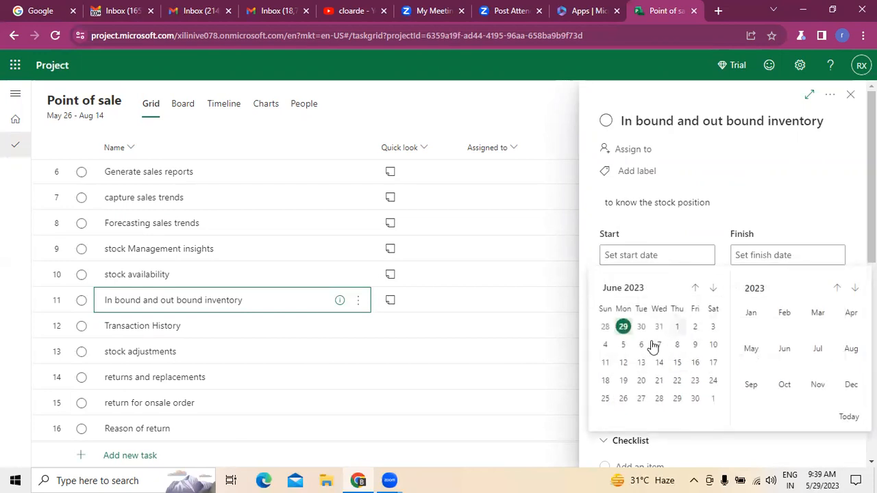
pyautogui.click(622, 362)
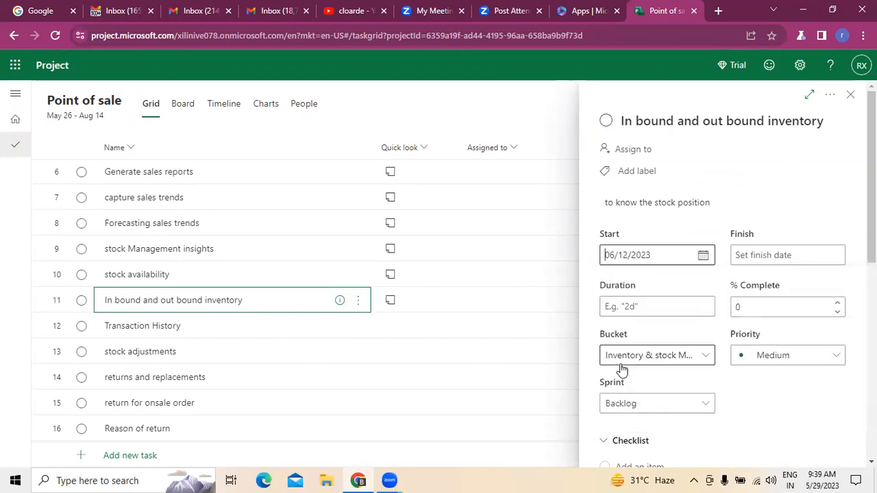
pyautogui.click(833, 256)
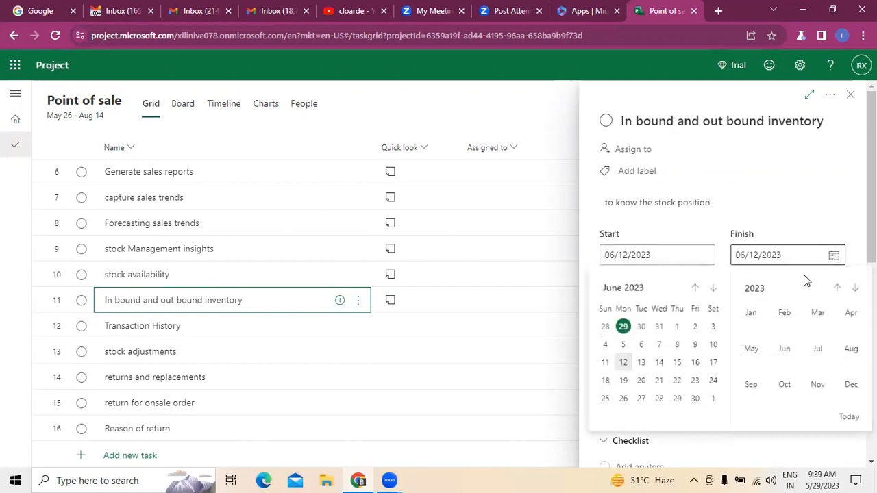
pyautogui.click(644, 383)
# Add Transaction History as a dependency of the In bound and out bound inventory task.
pyautogui.scroll(-2, 773, 368)
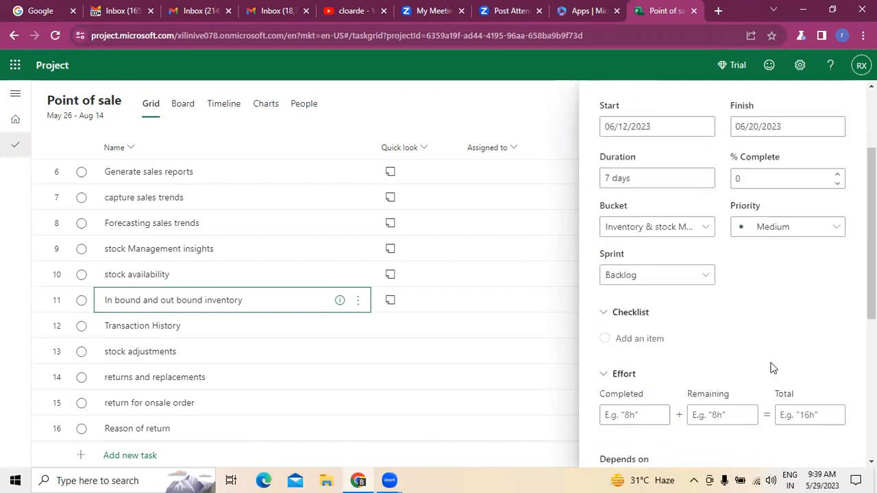
pyautogui.scroll(-4, 772, 367)
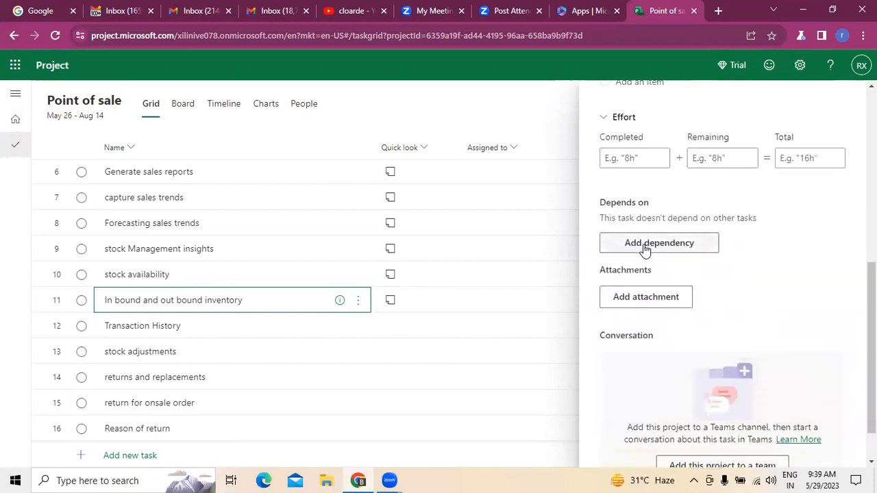
pyautogui.click(644, 244)
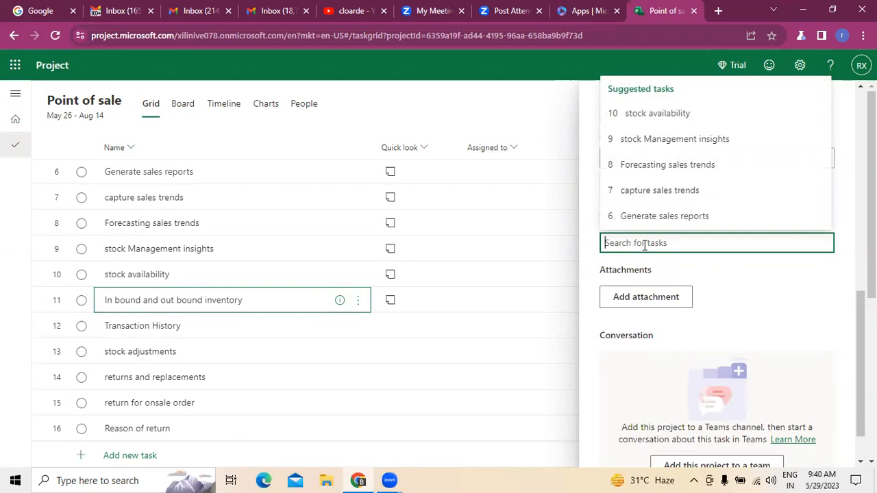
pyautogui.scroll(-3, 209, 417)
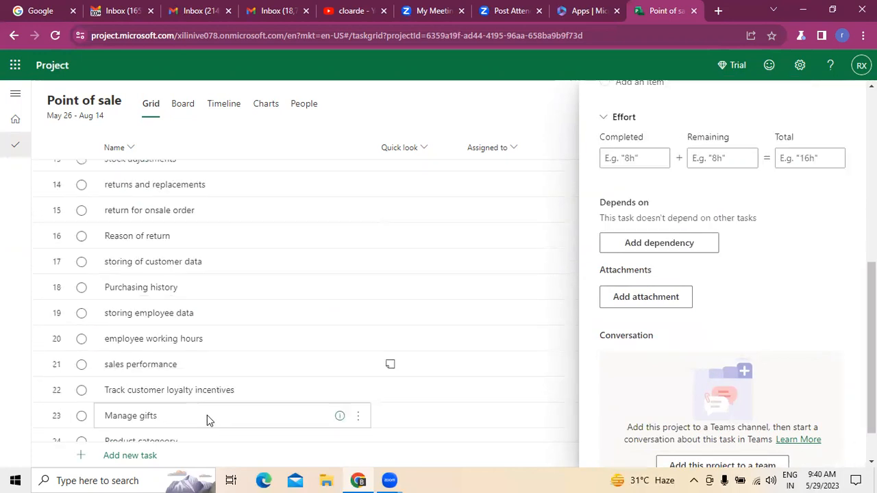
pyautogui.scroll(-1, 207, 415)
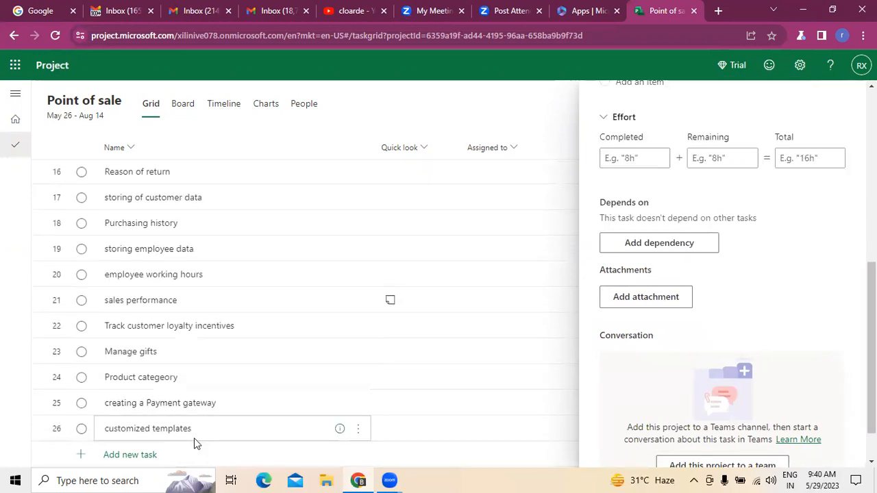
pyautogui.scroll(2, 194, 423)
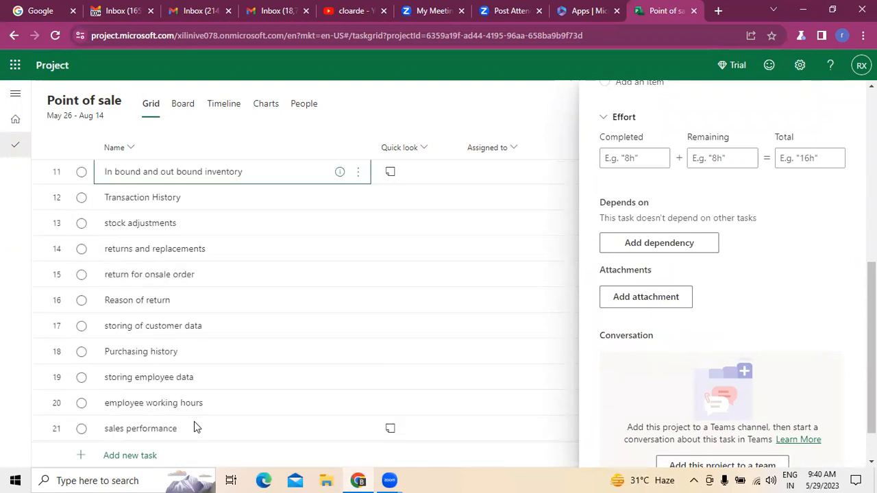
pyautogui.scroll(3, 194, 421)
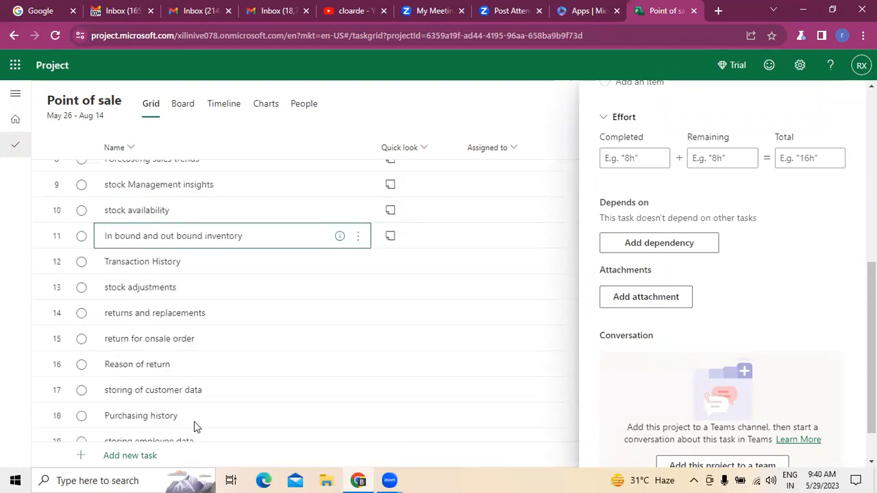
pyautogui.click(657, 246)
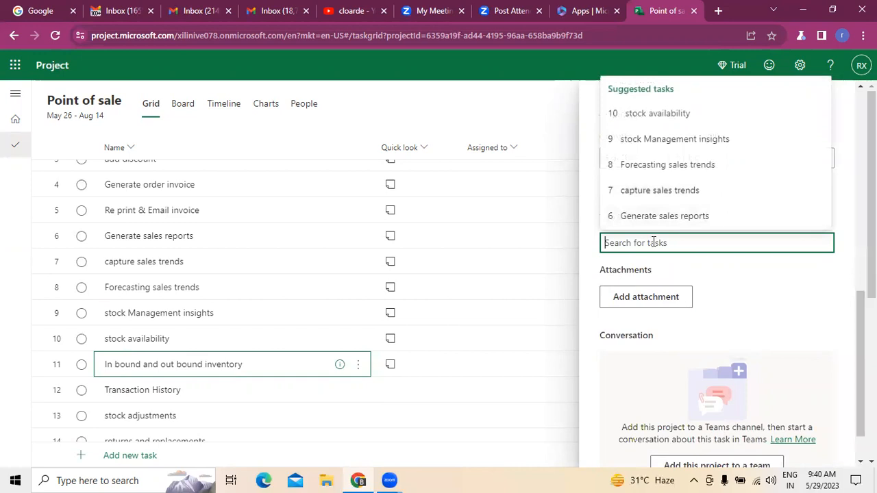
pyautogui.write('Trasn')
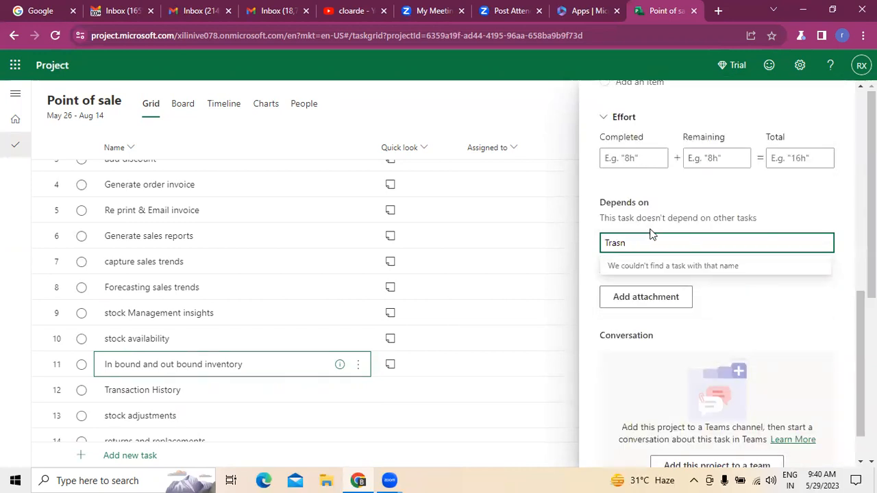
pyautogui.press('BackSpace')
pyautogui.press('BackSpace')
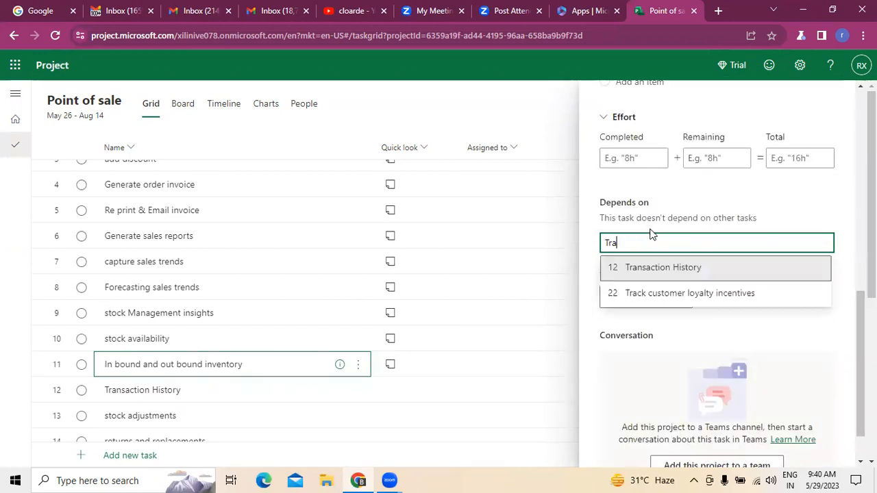
pyautogui.write('n')
pyautogui.click(651, 267)
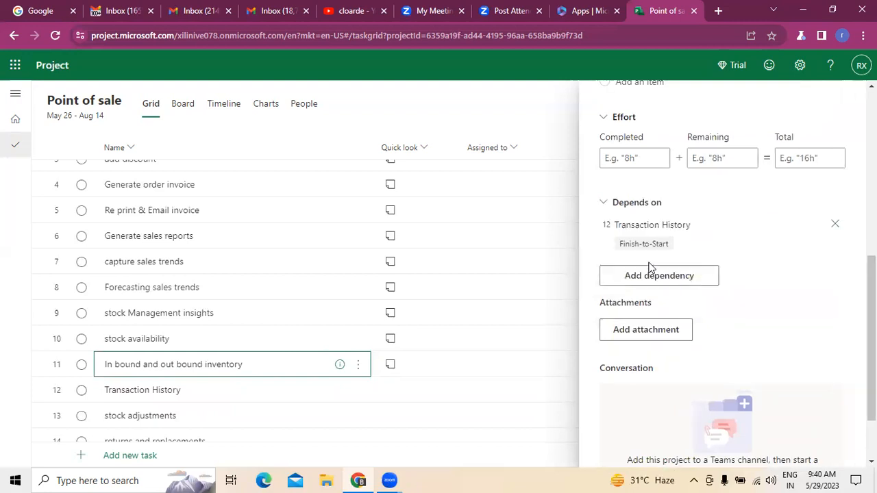
# Add stock adjustments as a further dependency of the In bound and out bound inventory task.
pyautogui.scroll(1, 720, 257)
pyautogui.scroll(4, 723, 247)
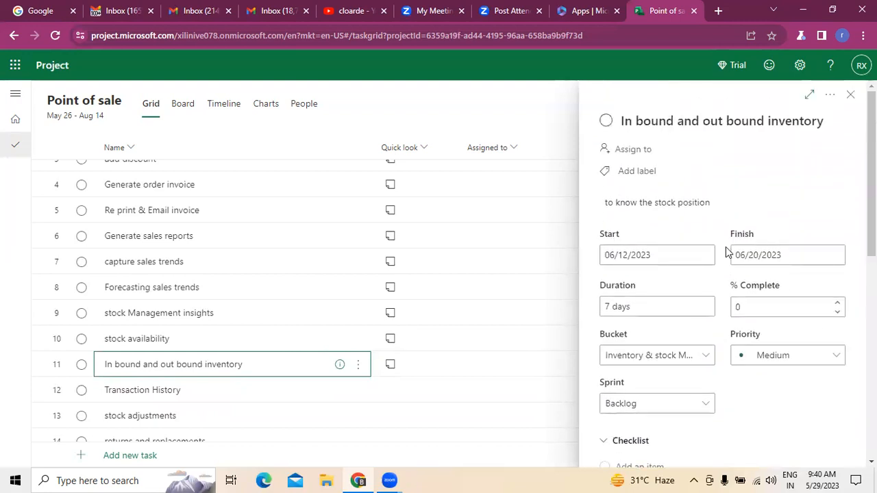
pyautogui.scroll(-6, 725, 248)
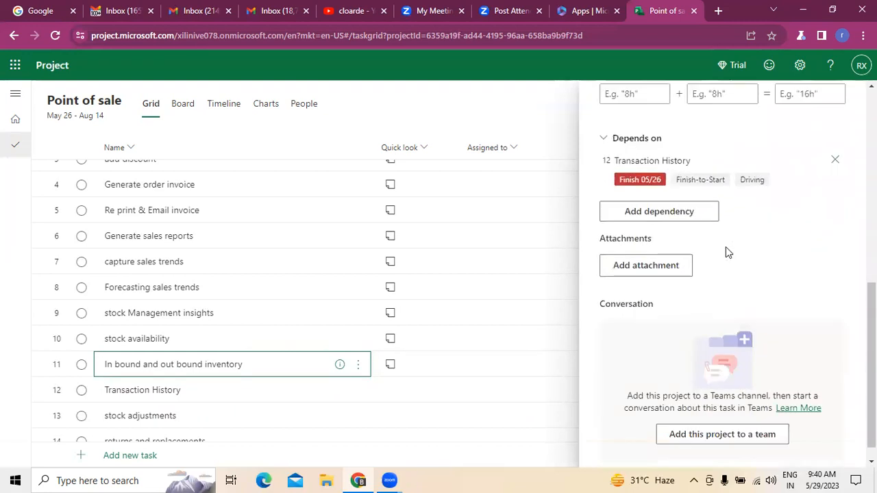
pyautogui.click(657, 213)
pyautogui.write('stock Management insights')
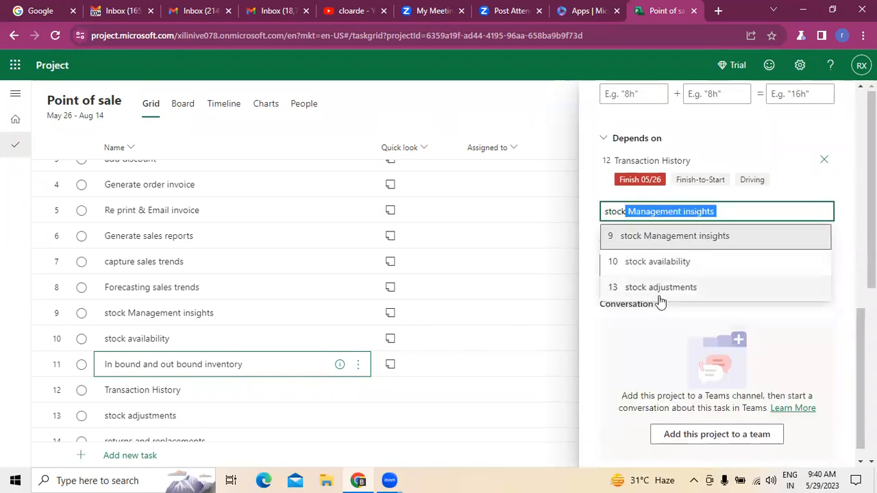
pyautogui.click(661, 288)
# Add returns and replacements as another dependency of the In bound and out bound inventory task and close its details.
pyautogui.click(650, 257)
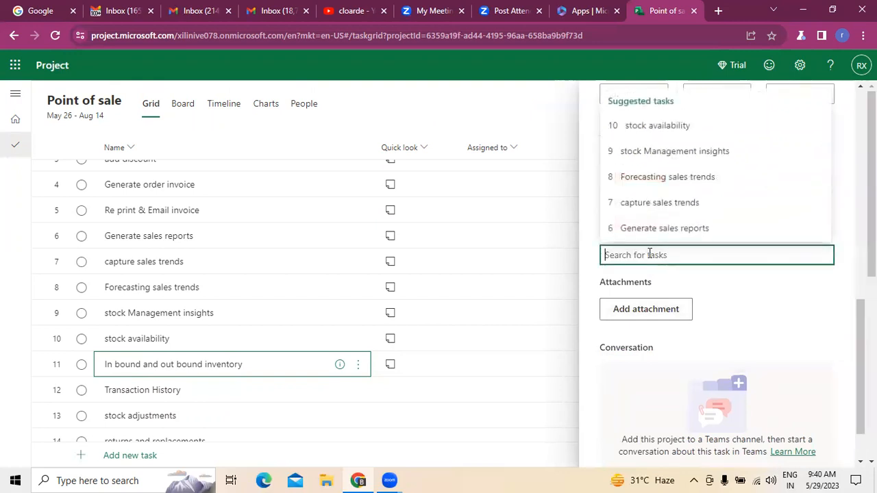
pyautogui.write('returns and replacements')
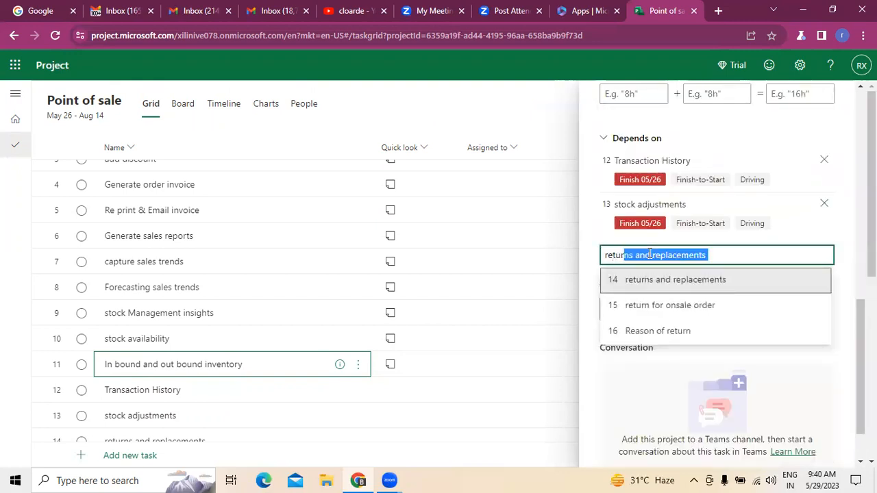
pyautogui.click(658, 279)
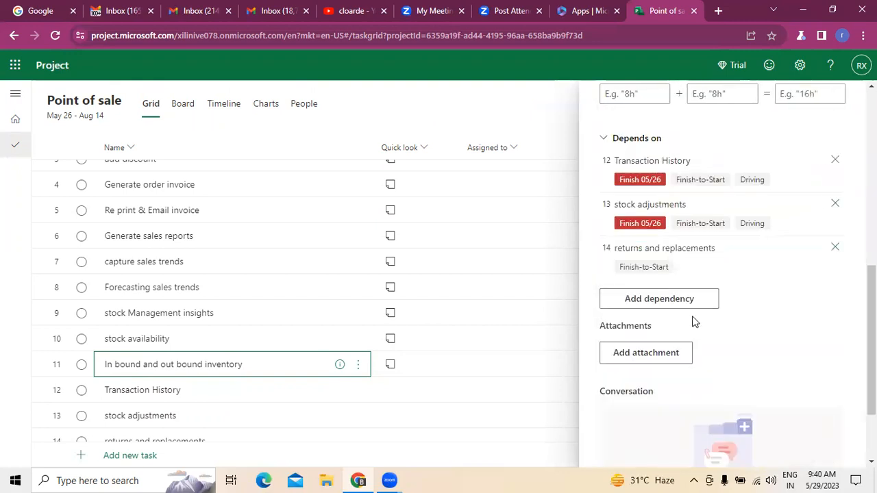
pyautogui.scroll(-3, 693, 322)
pyautogui.scroll(6, 723, 274)
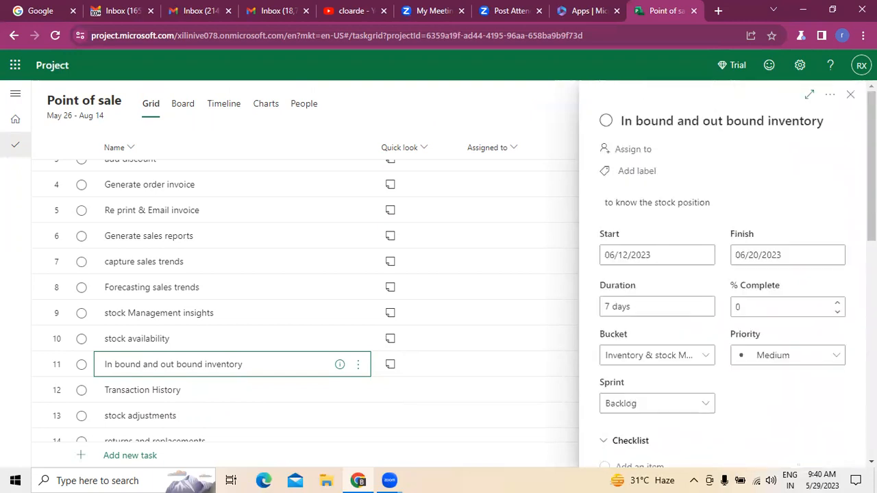
pyautogui.click(851, 96)
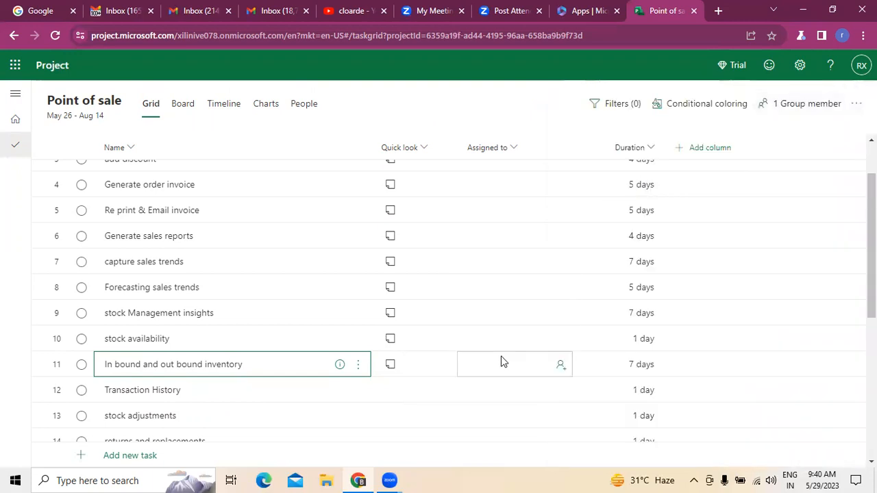
# Rename task 15 as "return for on sale order" and add the note "to know the return information" to it.
pyautogui.scroll(-3, 501, 361)
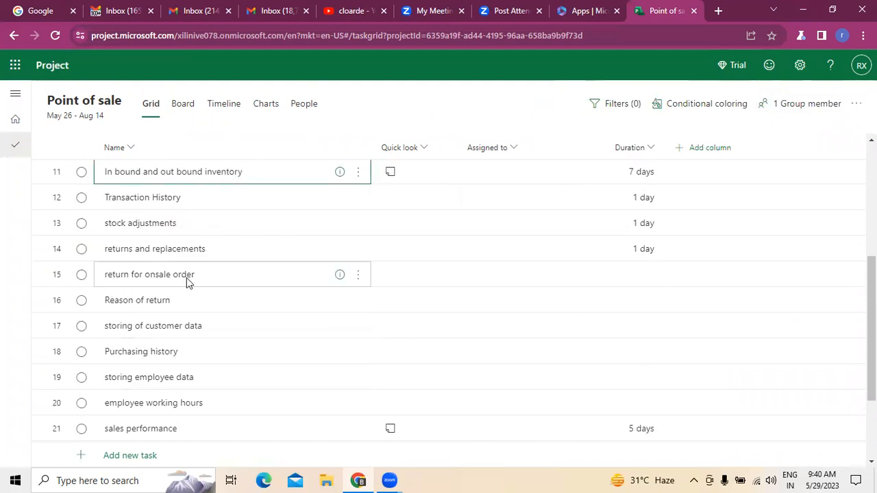
pyautogui.click(358, 274)
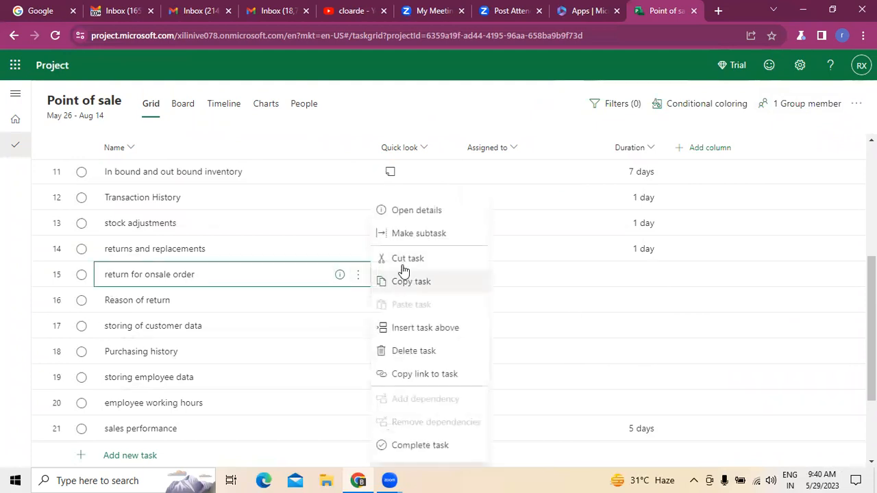
pyautogui.click(411, 211)
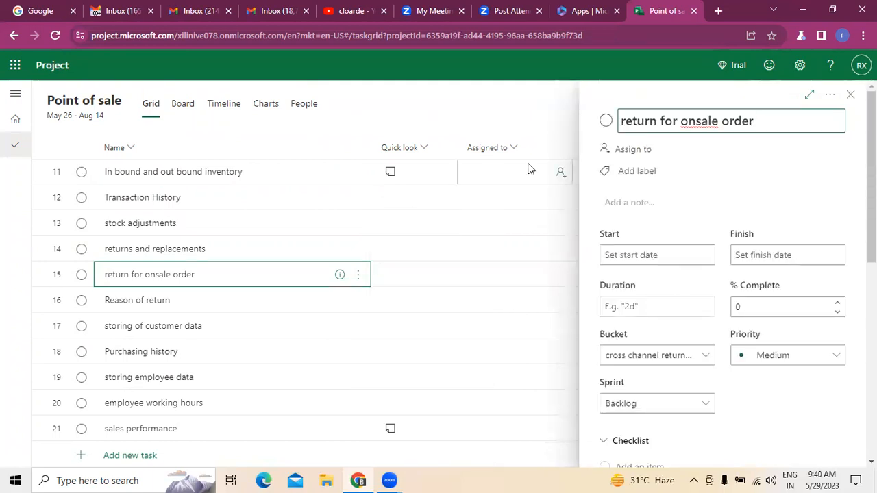
pyautogui.click(670, 198)
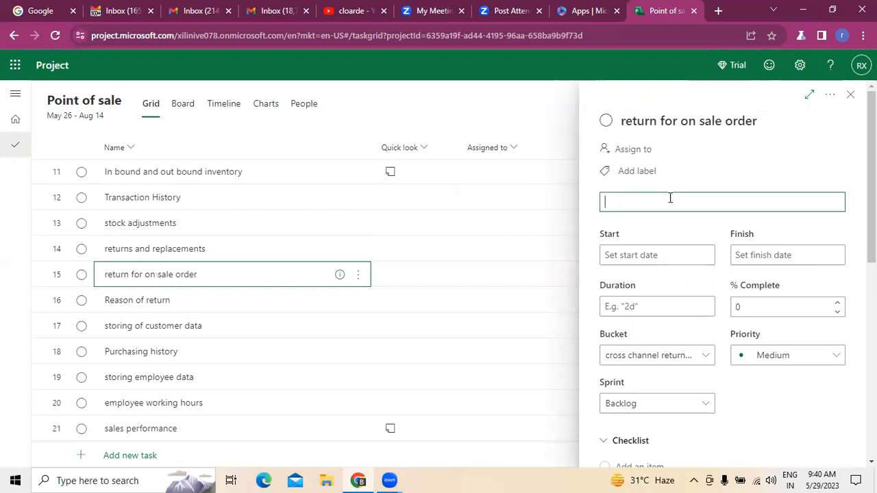
pyautogui.write('to mknow')
pyautogui.press('BackSpace')
pyautogui.press('BackSpace')
pyautogui.press('BackSpace')
pyautogui.press('BackSpace')
pyautogui.press('BackSpace')
pyautogui.press('BackSpace')
pyautogui.write('the ')
pyautogui.write(' knoe')
pyautogui.press('BackSpace')
pyautogui.press('BackSpace')
pyautogui.write('w the return information')
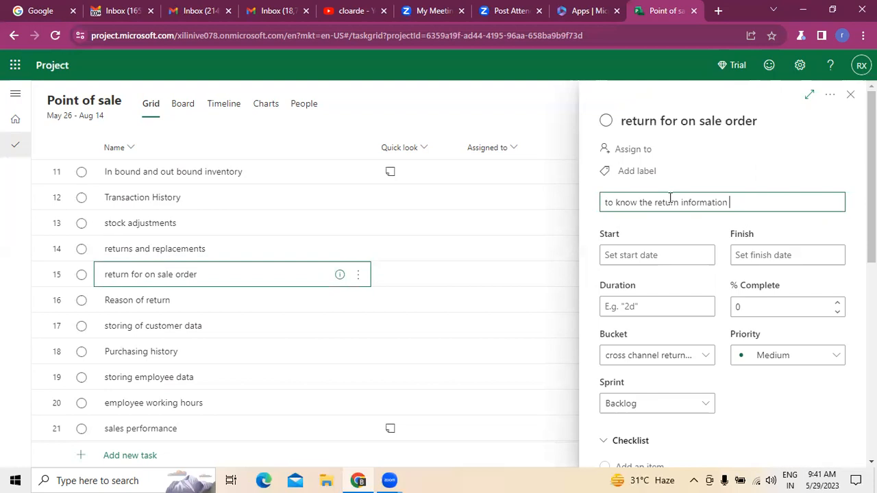
# Set the return for on sale order task's start date to 06/12/2023 and its finish date to 06/16/2023.
pyautogui.click(654, 255)
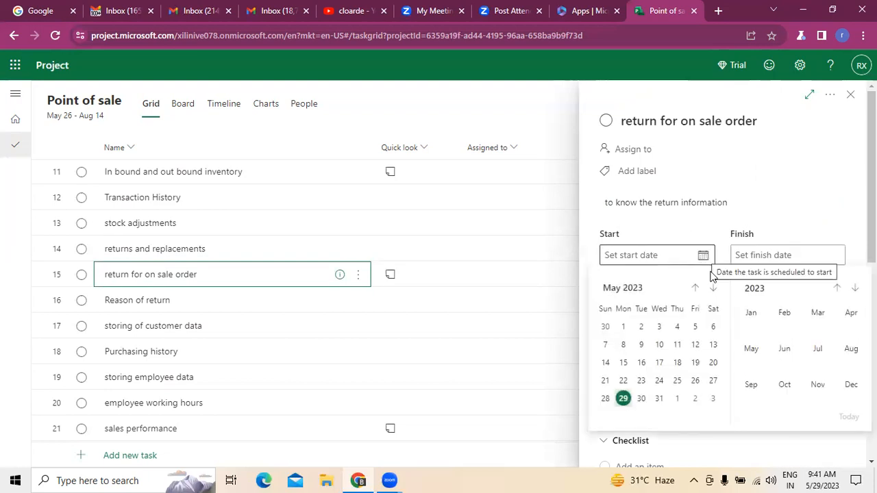
pyautogui.click(713, 287)
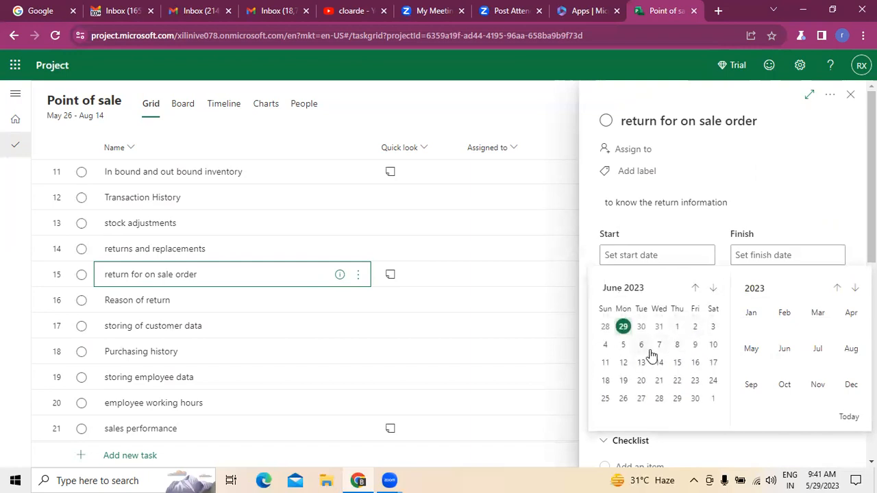
pyautogui.click(624, 363)
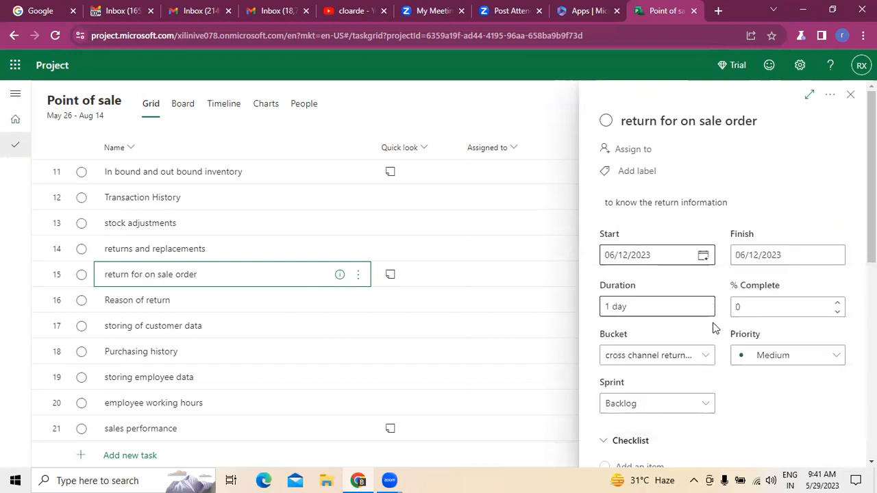
pyautogui.click(836, 256)
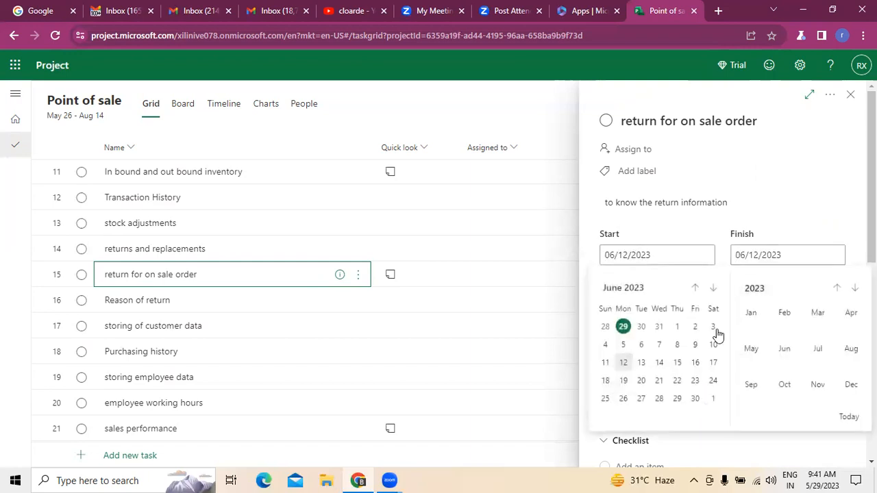
pyautogui.click(695, 362)
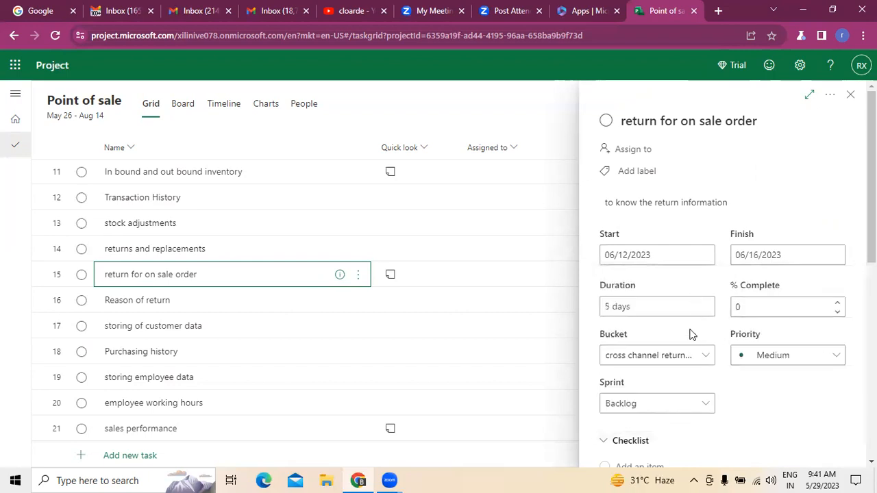
# Add sales performance (task 21) as a dependency of the return for on sale order task.
pyautogui.scroll(-5, 689, 332)
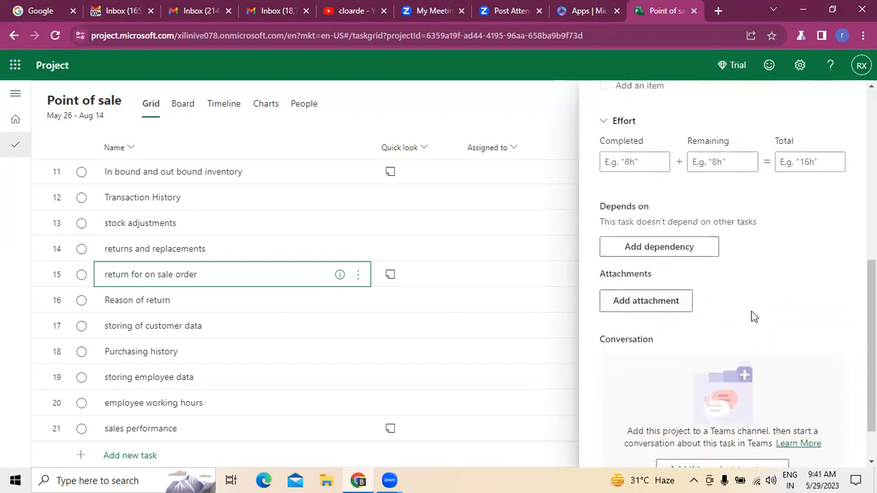
pyautogui.scroll(5, 752, 313)
pyautogui.scroll(-5, 752, 313)
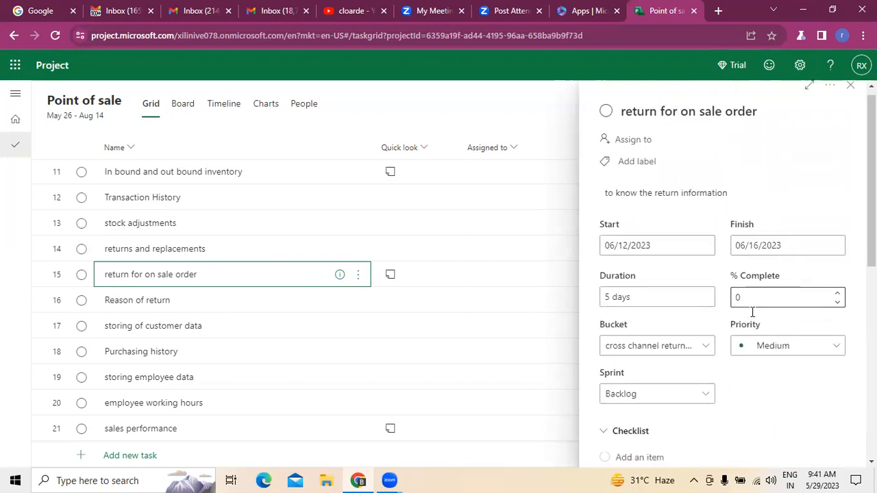
pyautogui.click(659, 192)
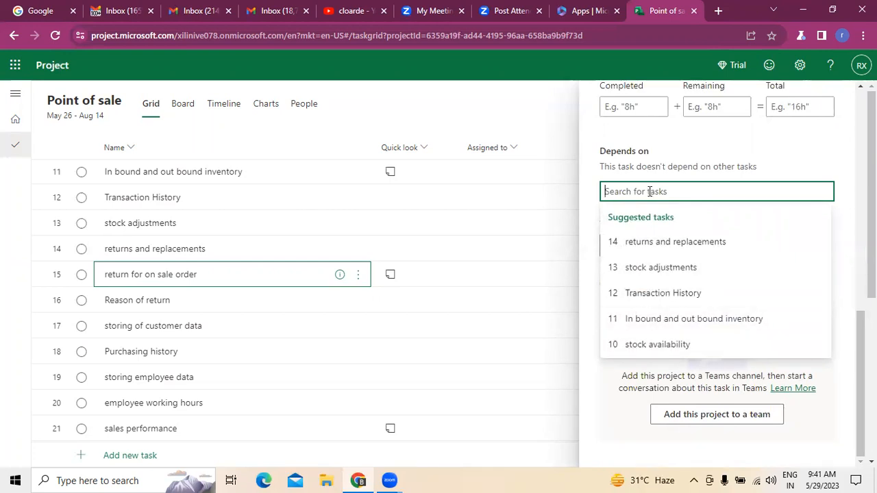
pyautogui.scroll(-1, 254, 368)
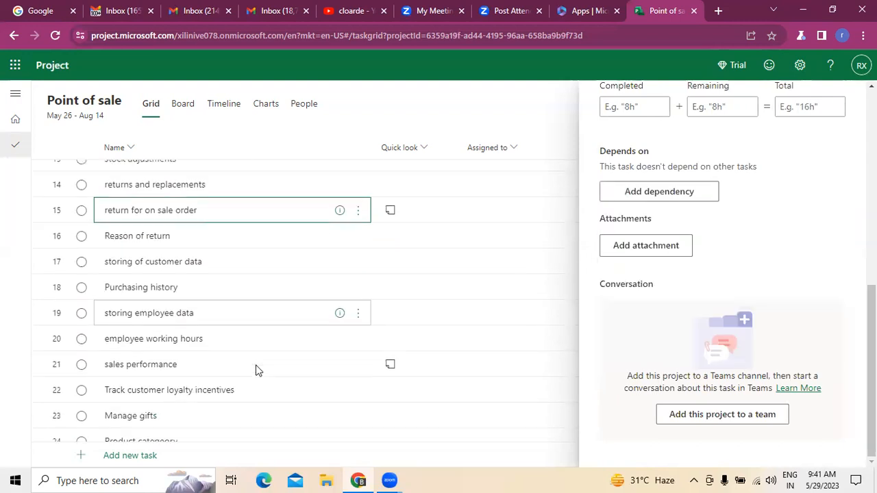
pyautogui.click(656, 195)
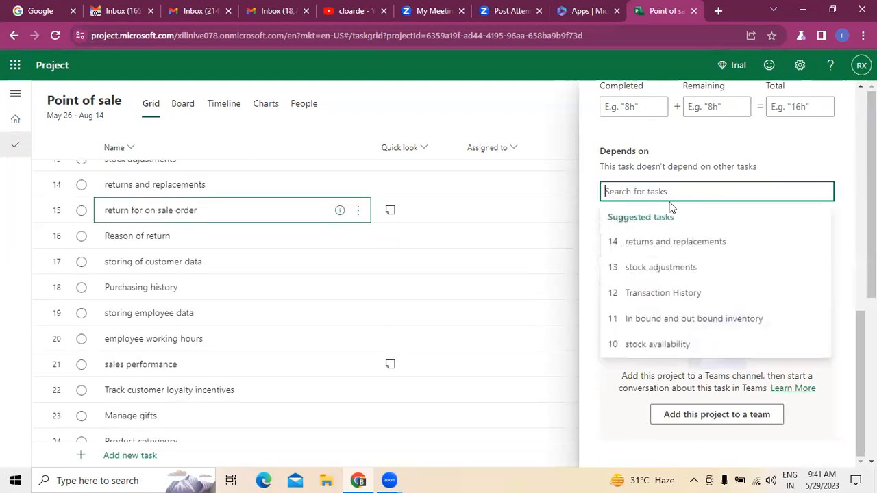
pyautogui.write('sales')
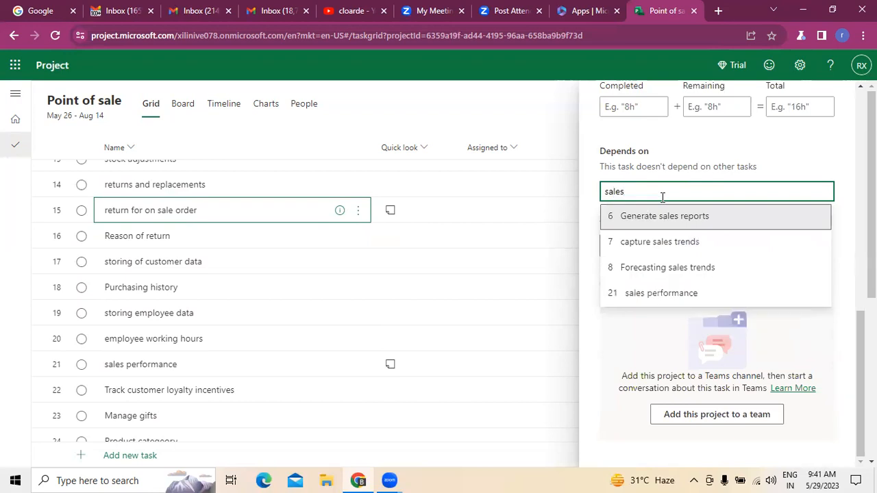
pyautogui.click(660, 293)
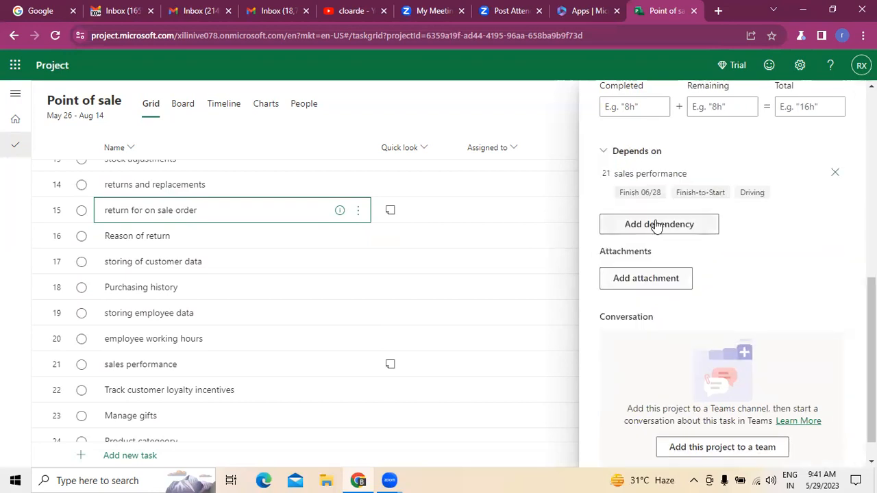
# Add Generate sales reports (task 6) as another dependency of the return for on sale order task and close its details.
pyautogui.scroll(6, 657, 230)
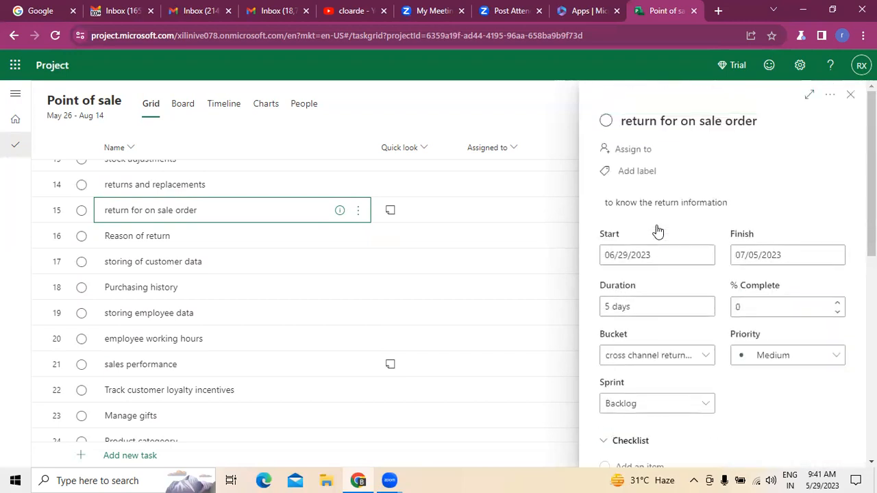
pyautogui.scroll(-5, 655, 228)
pyautogui.scroll(-2, 654, 227)
pyautogui.scroll(1, 655, 231)
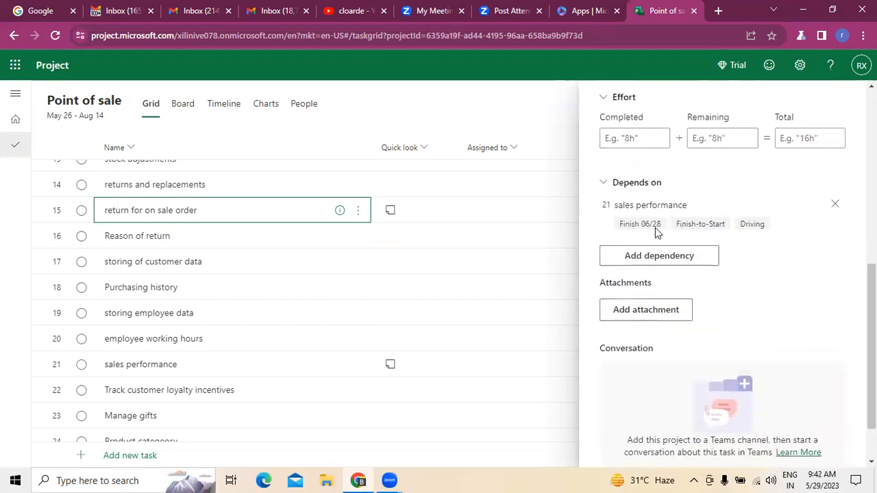
pyautogui.click(658, 256)
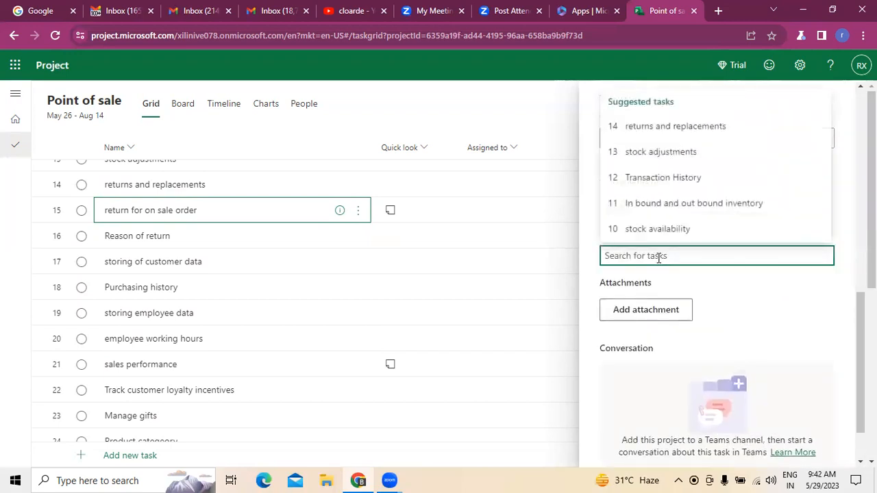
pyautogui.write('sales')
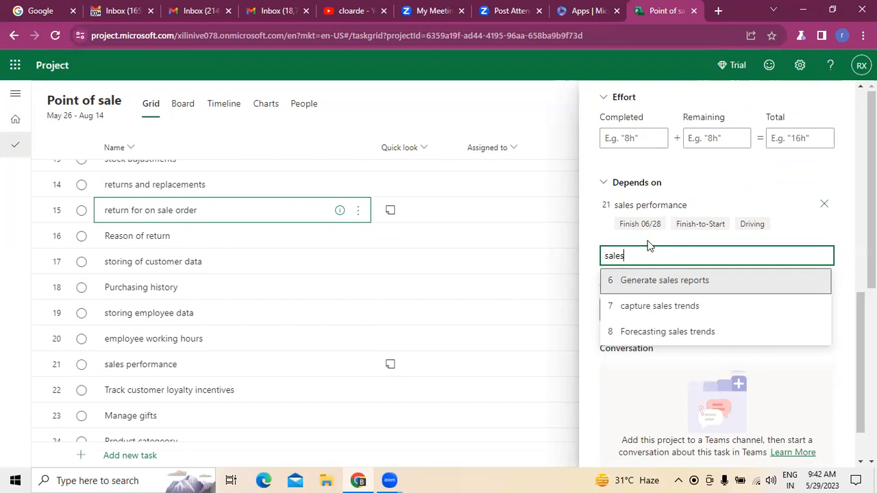
pyautogui.click(661, 281)
pyautogui.moveTo(871, 301); pyautogui.dragTo(871, 123)
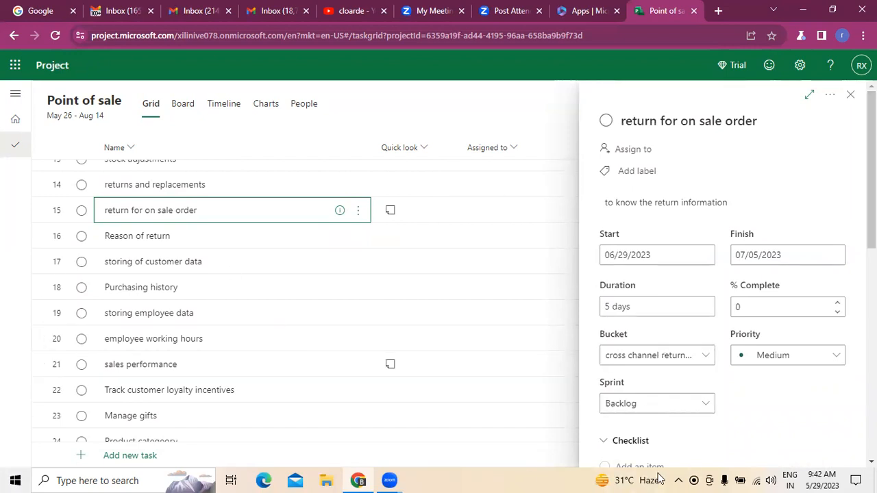
pyautogui.click(851, 96)
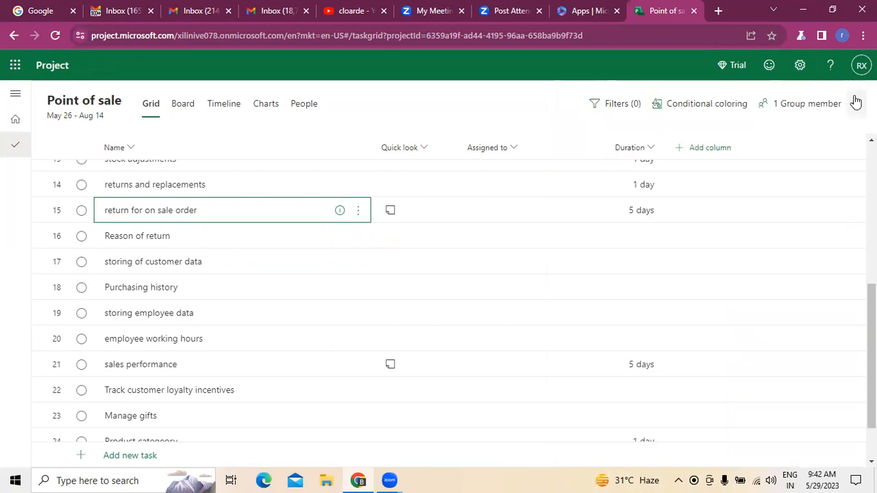
pyautogui.scroll(-1, 448, 302)
pyautogui.scroll(2, 449, 301)
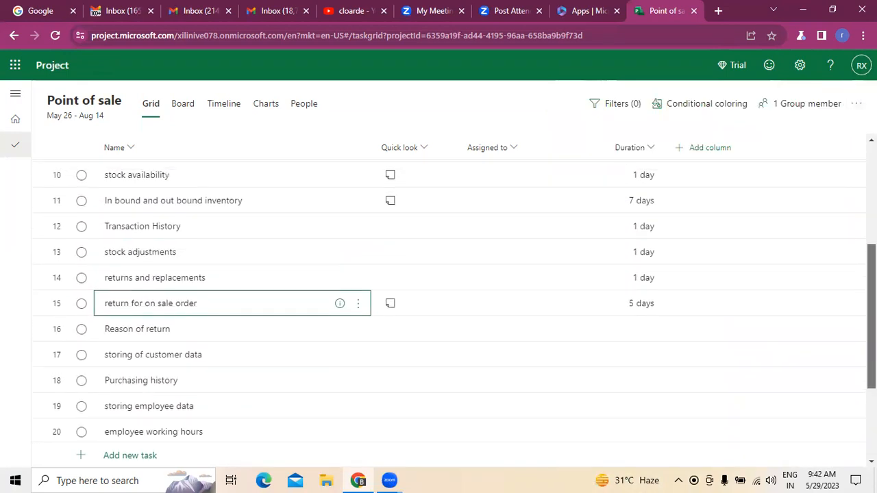
pyautogui.scroll(-3, 237, 301)
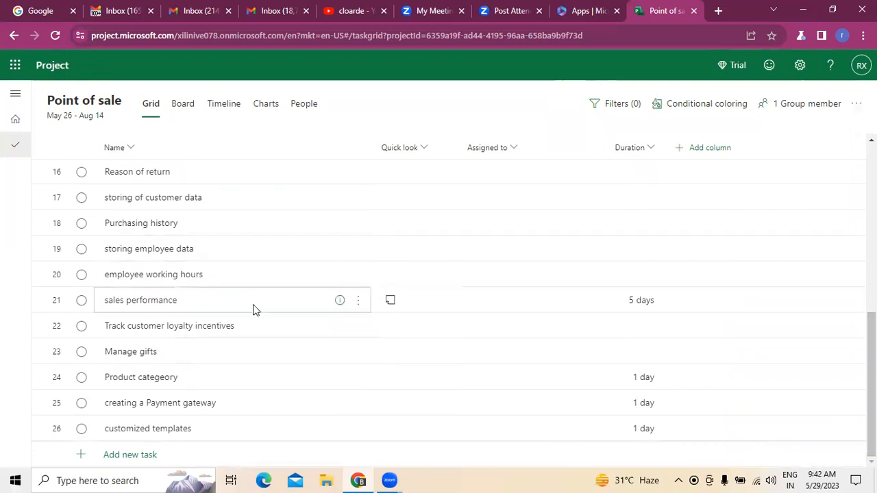
pyautogui.scroll(3, 253, 310)
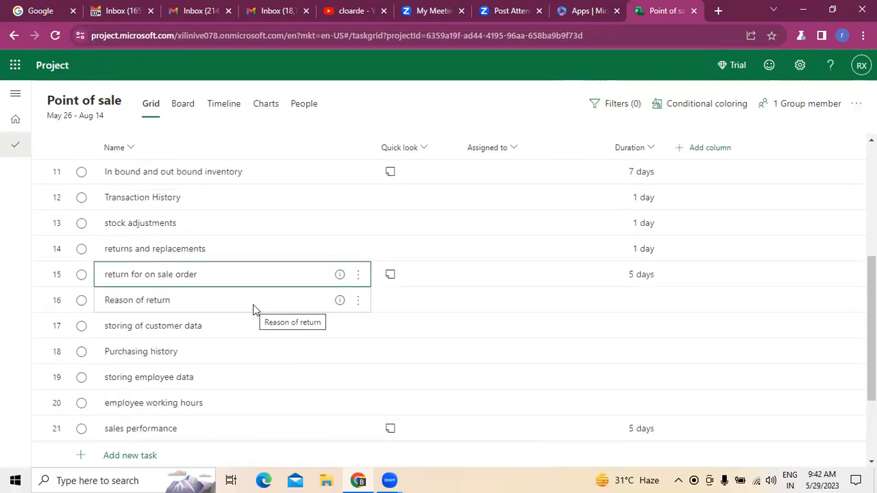